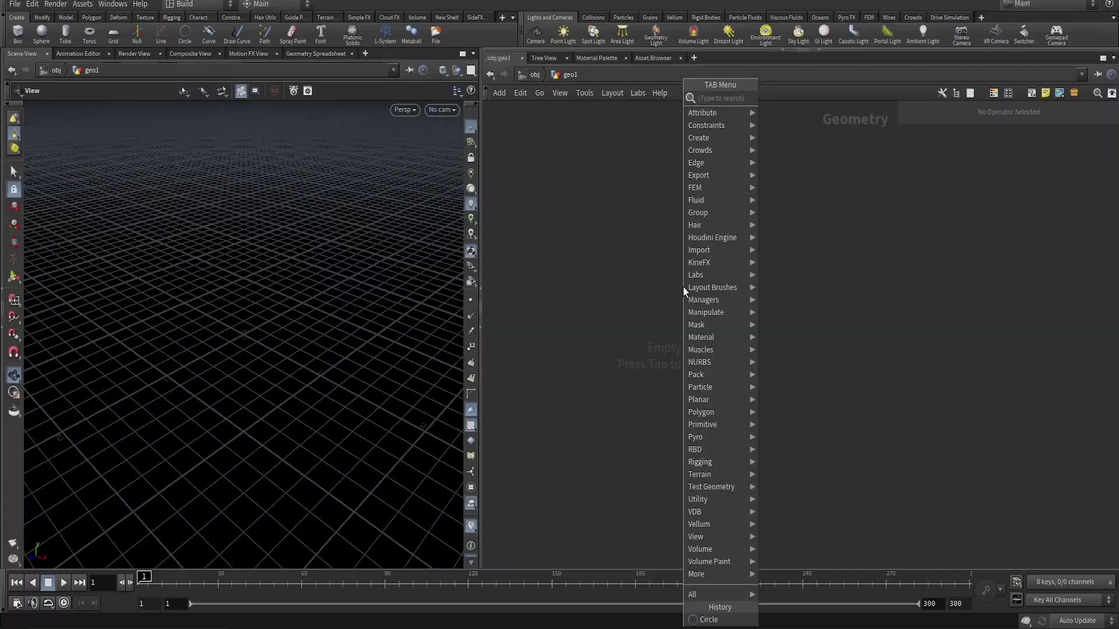
Add a Circle node as a Bezier curve lying in the ZX plane.
text(c)
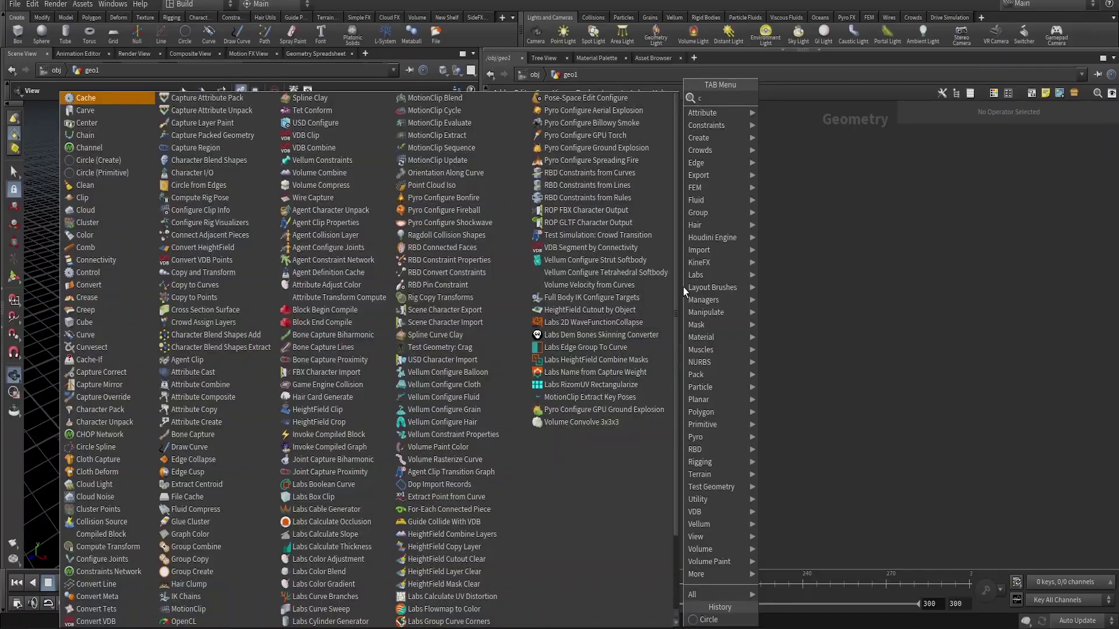
text(ircle)
key(Return)
click(690, 233)
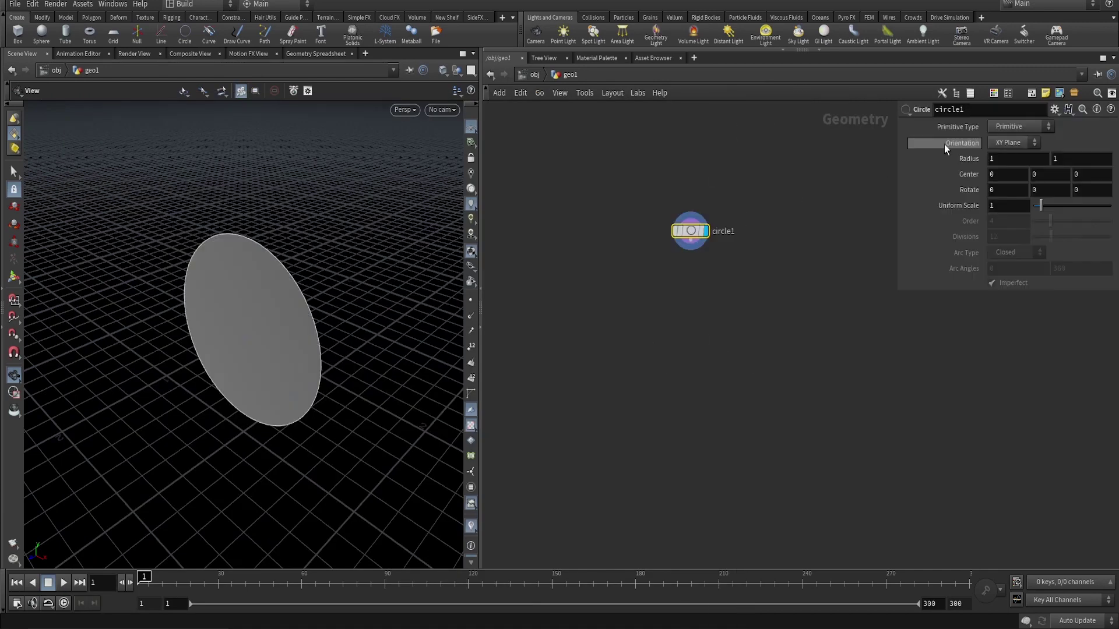
click(1019, 126)
click(998, 177)
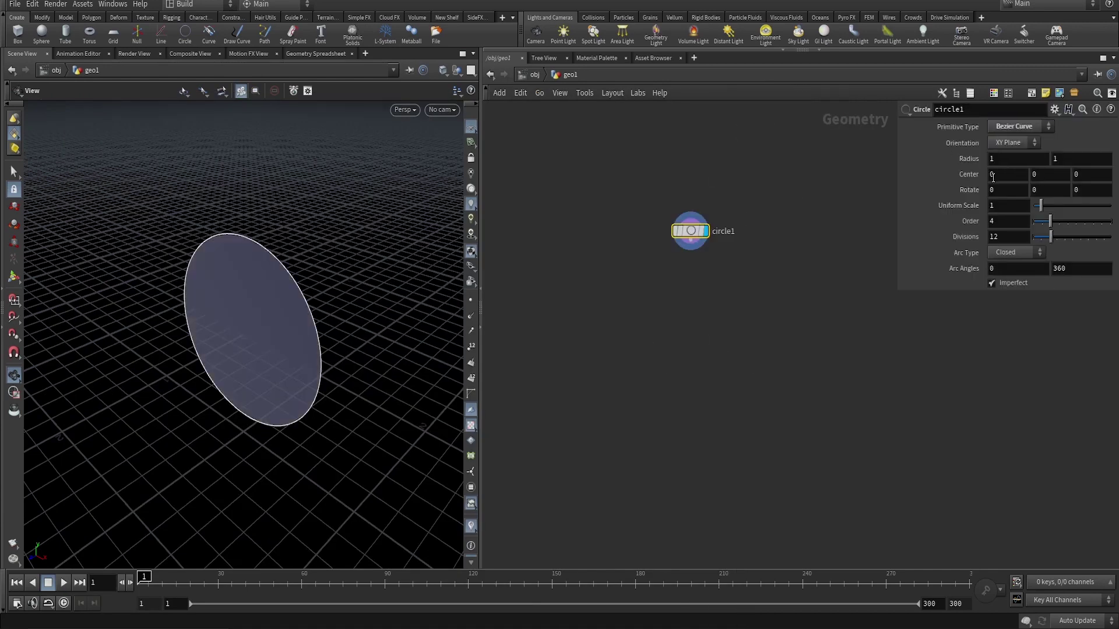
click(1004, 146)
click(1004, 180)
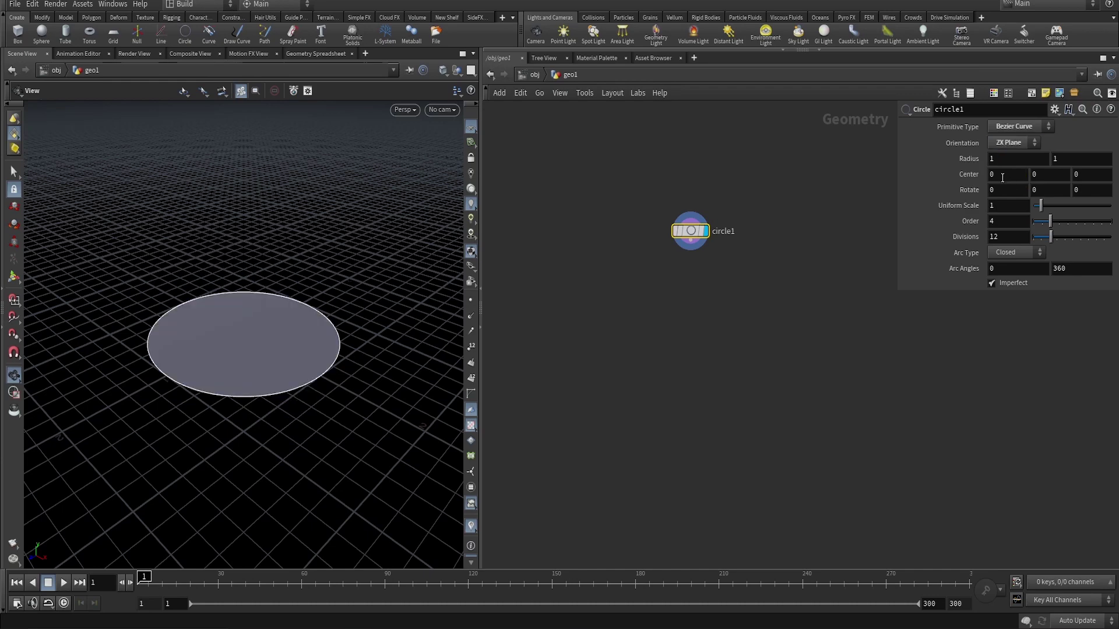
Add Resample under circle1, limited to a maximum of 200 segments.
key(Tab)
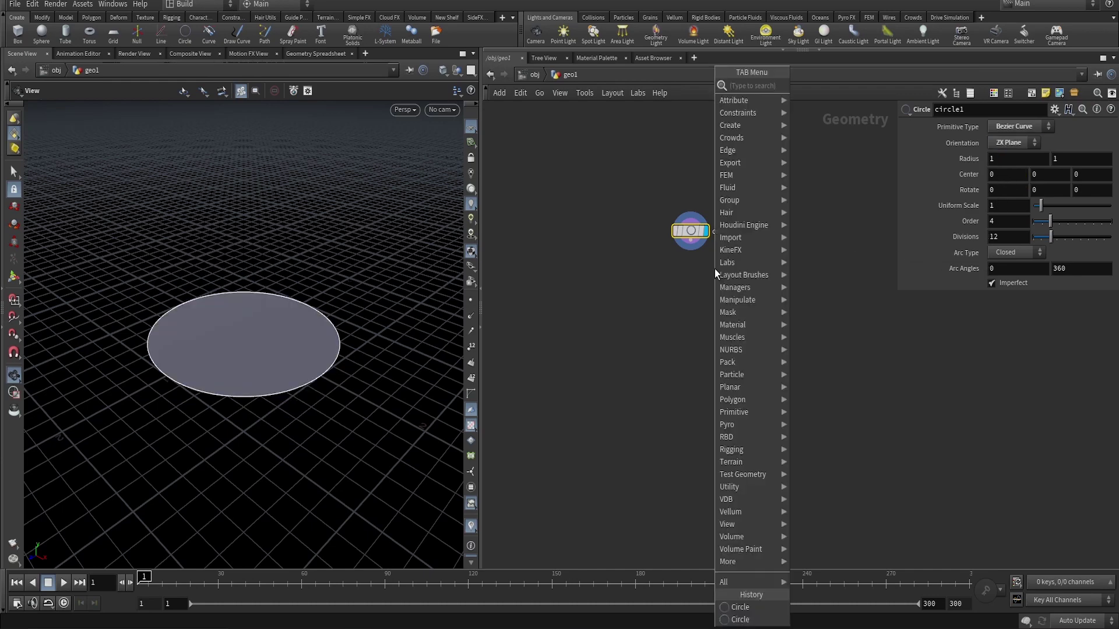
text(res)
click(830, 124)
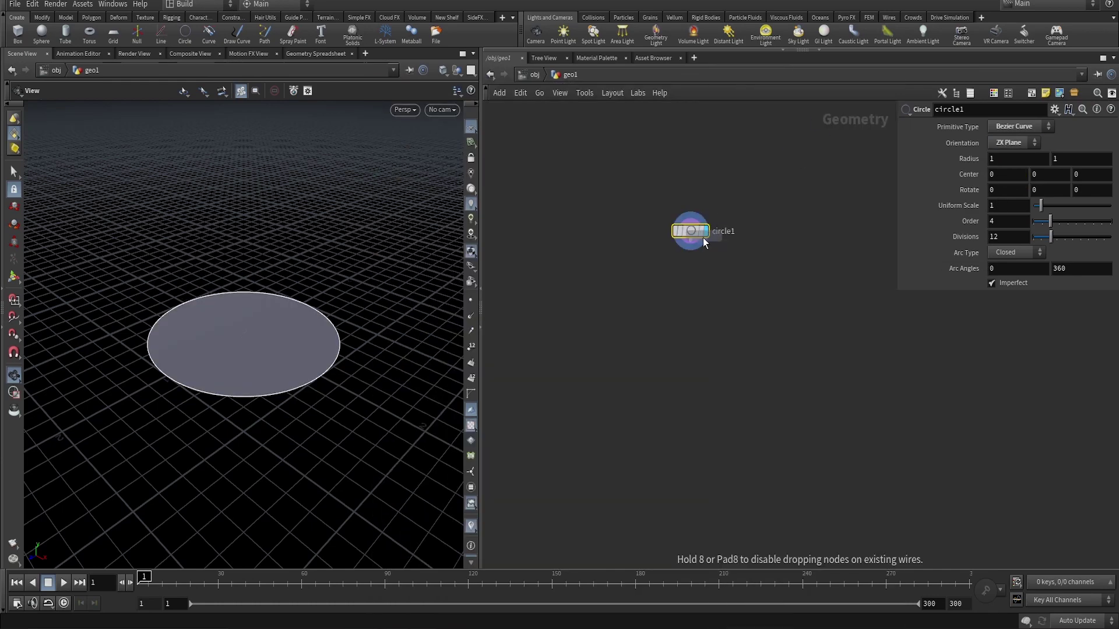
click(712, 274)
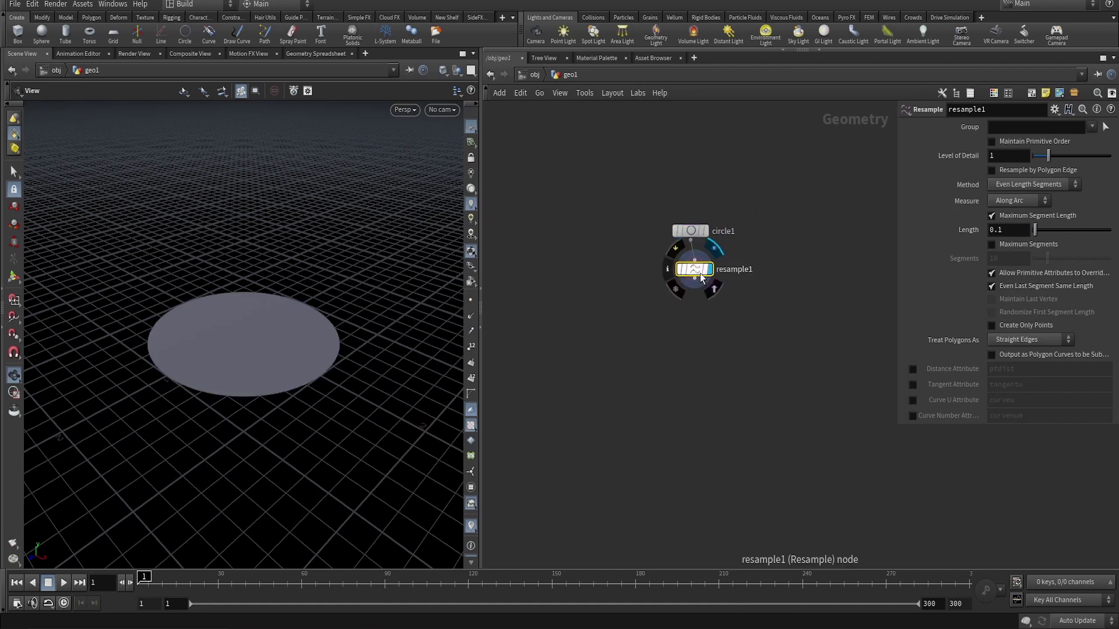
drag(699, 269, 695, 269)
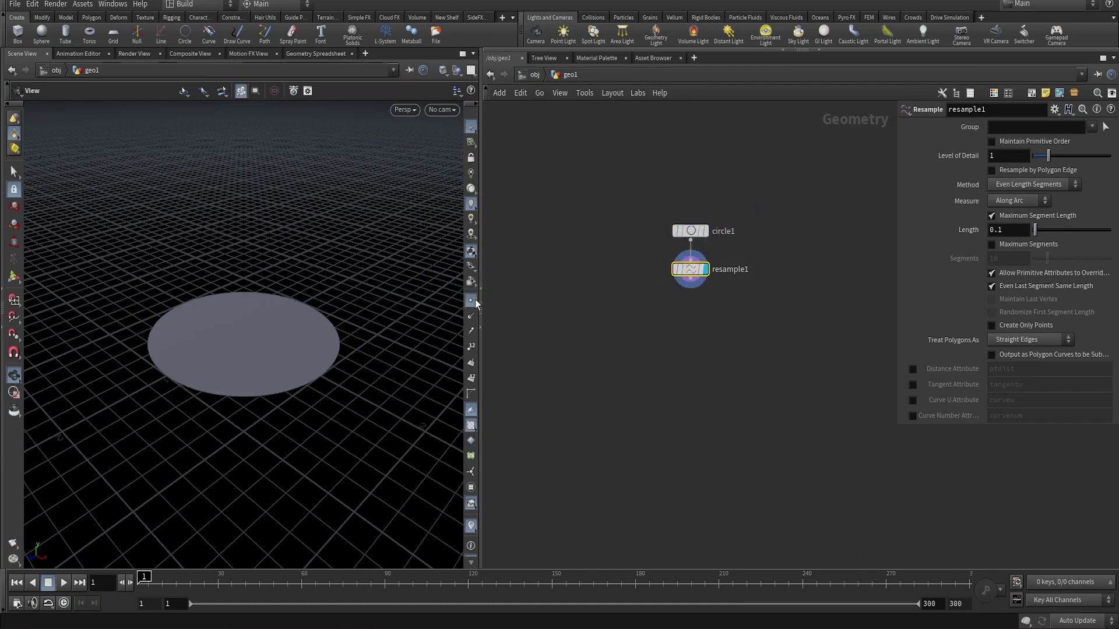
click(991, 216)
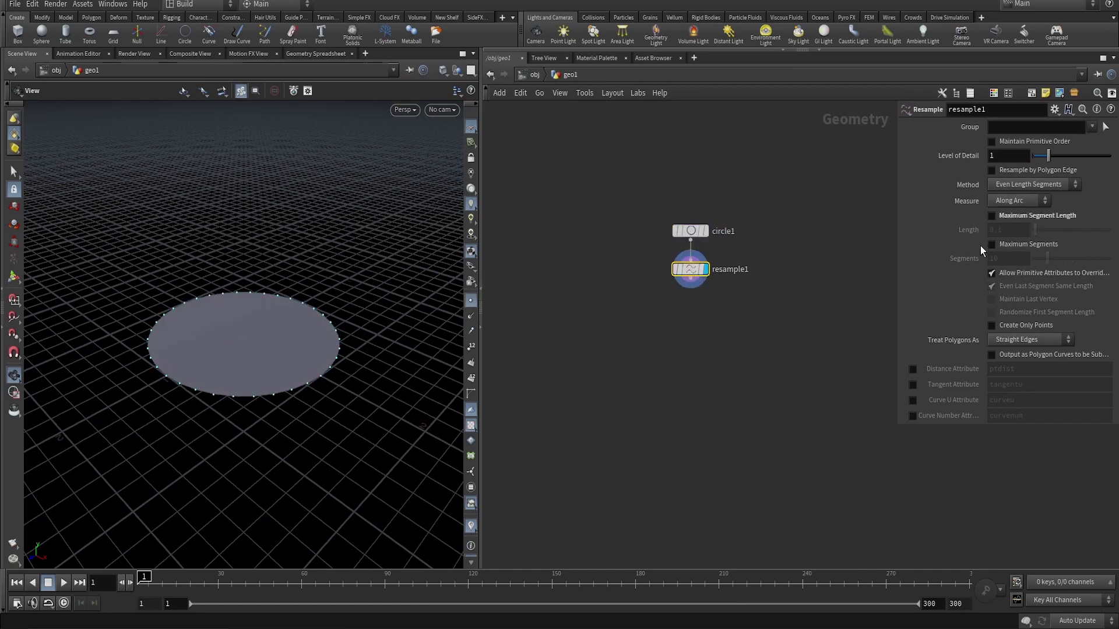
click(991, 244)
double_click(991, 259)
text(200)
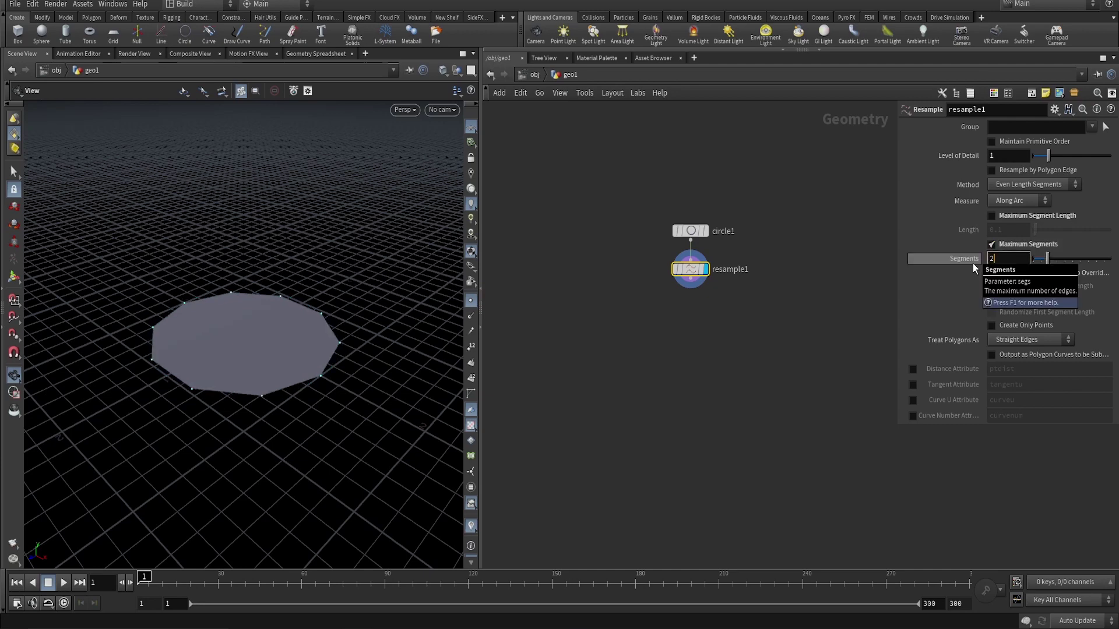
key(Return)
key(Tab)
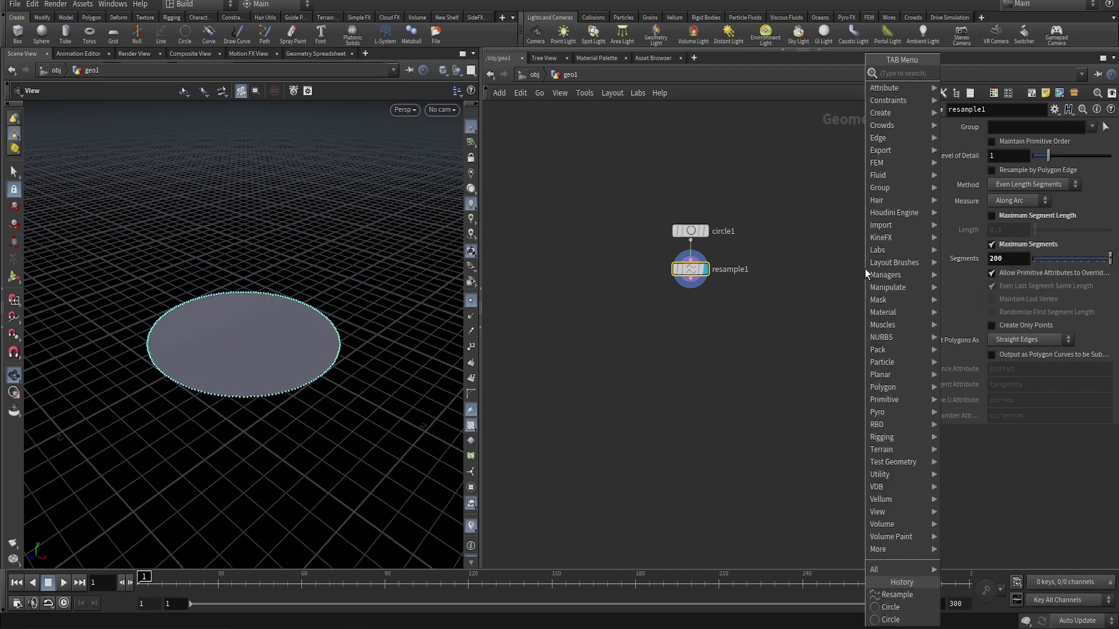
Add a Match Size node under resample1 and set it as the displayed node.
text(matc)
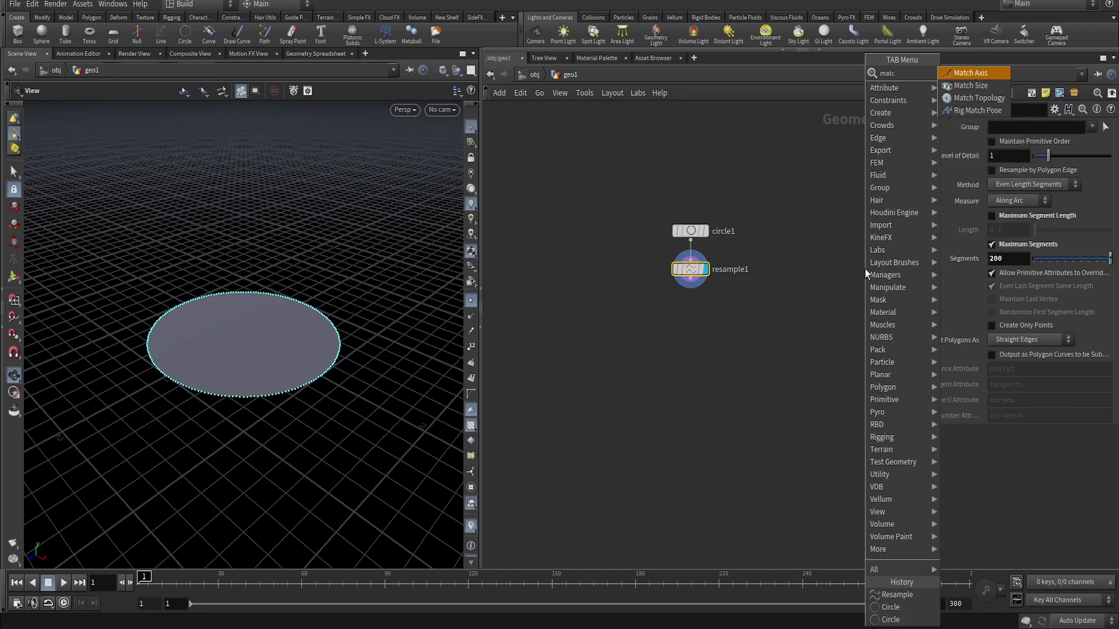
click(969, 86)
click(701, 296)
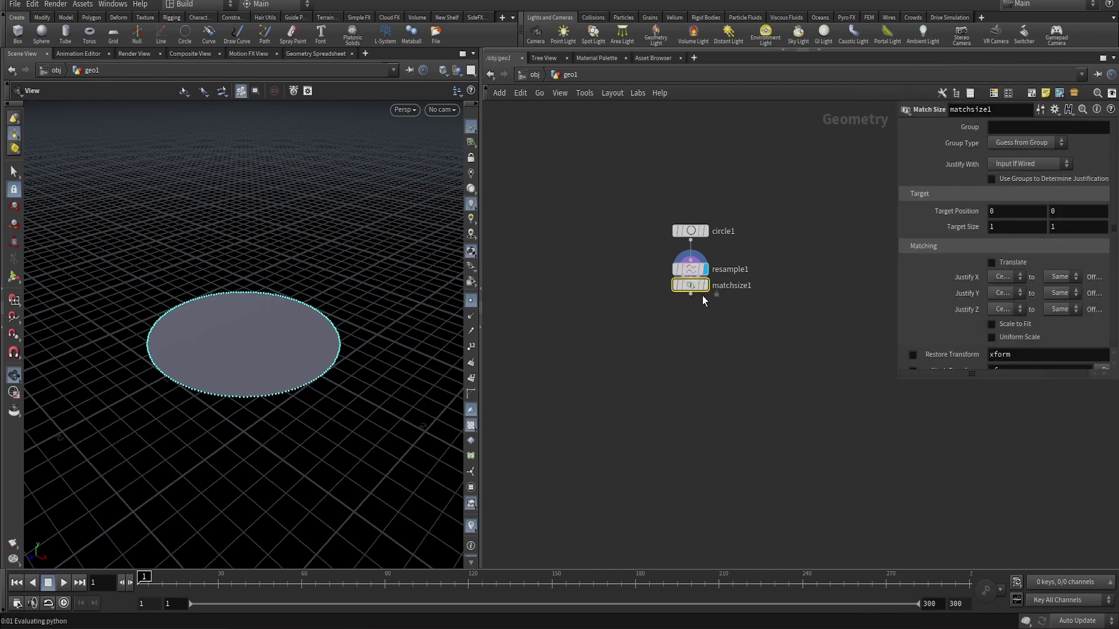
drag(702, 296, 702, 319)
click(706, 308)
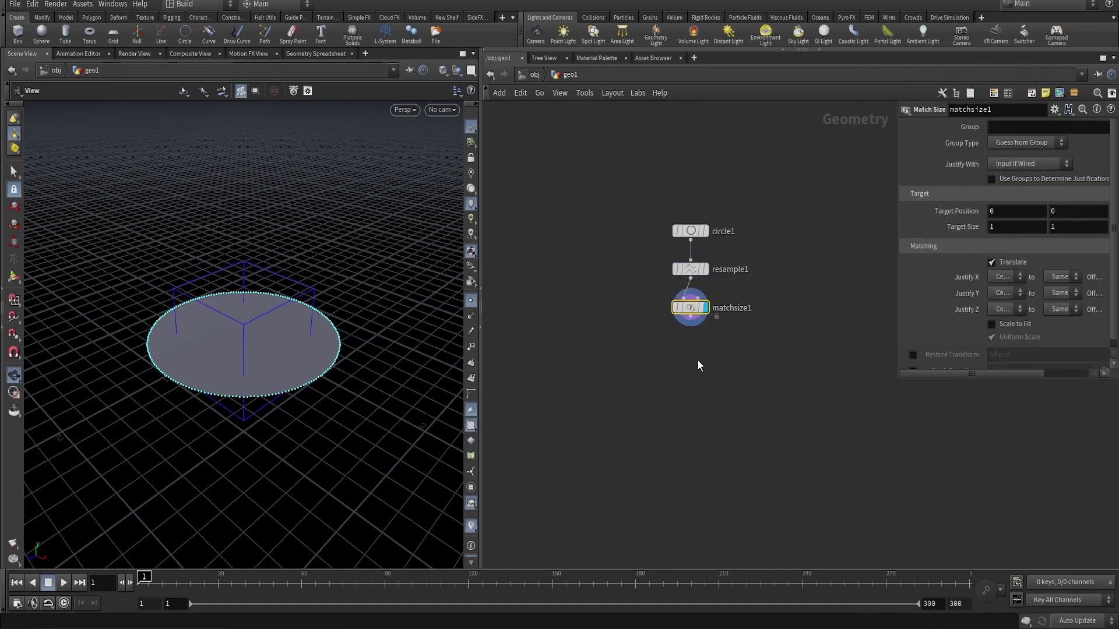
Add a Vellum Constraints node below matchsize1.
key(Tab)
click(816, 63)
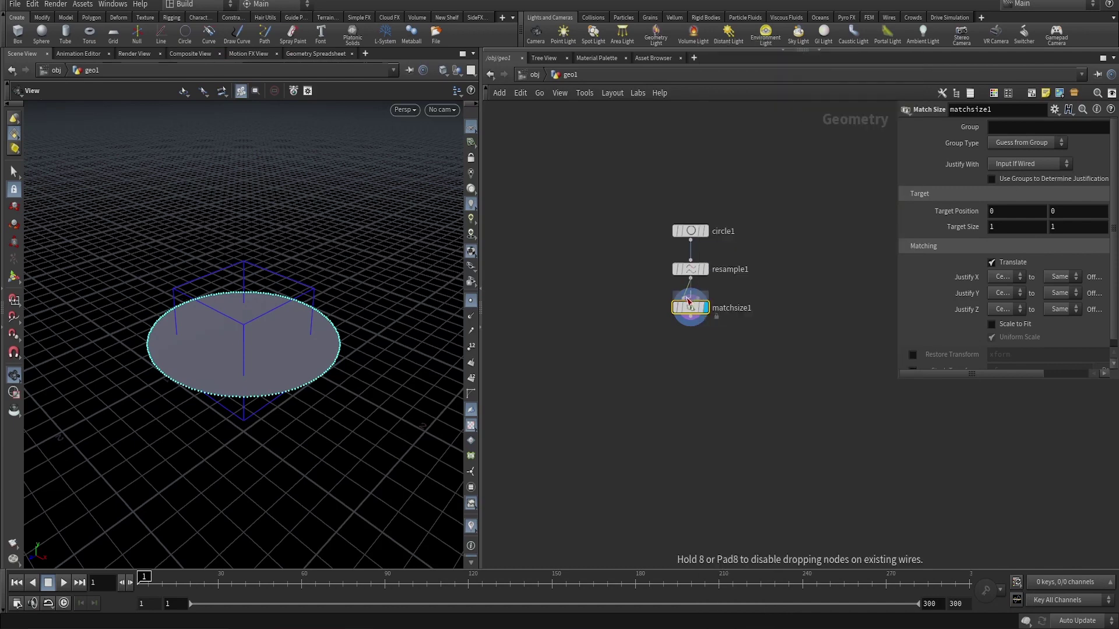
click(688, 326)
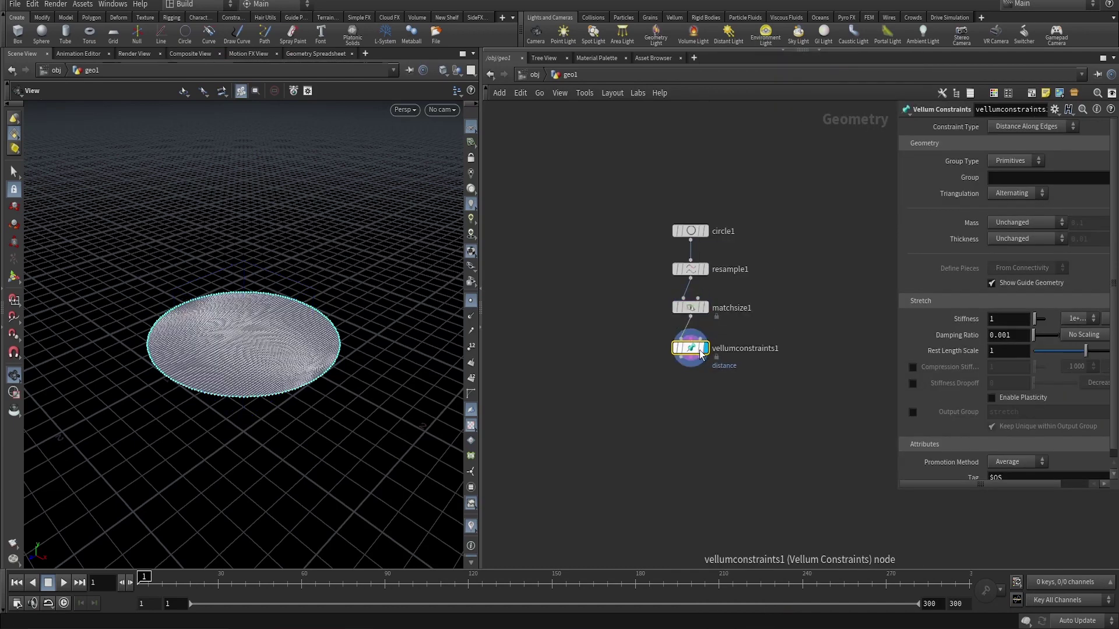
Make the constraints String type with stretch stiffness 1000 and stretch damping 0.01.
click(1030, 126)
click(1020, 201)
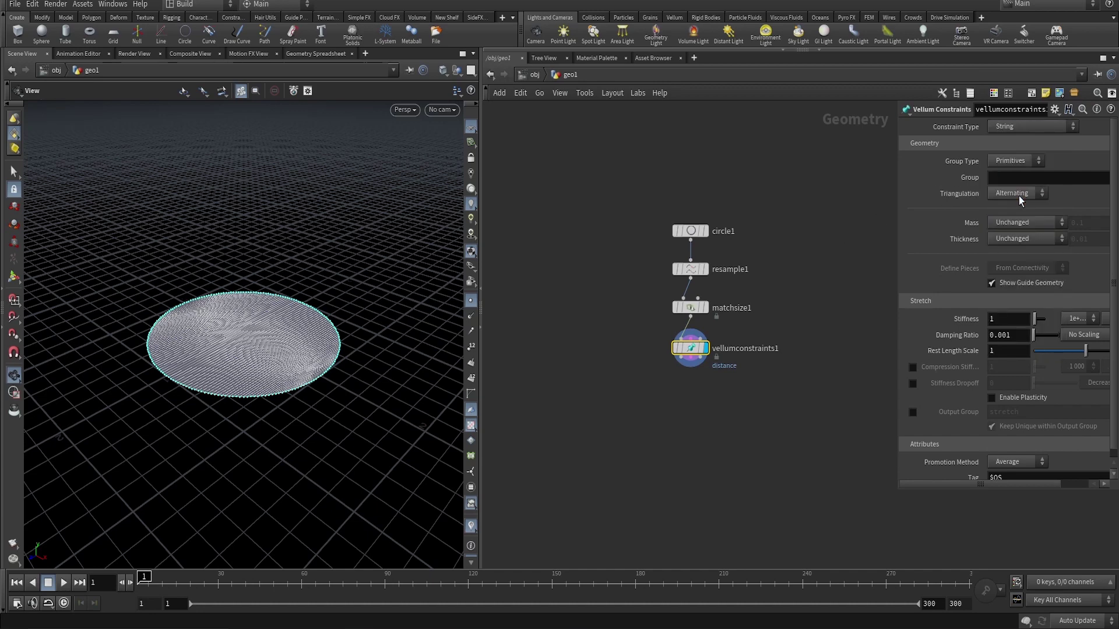
click(1000, 455)
text(000)
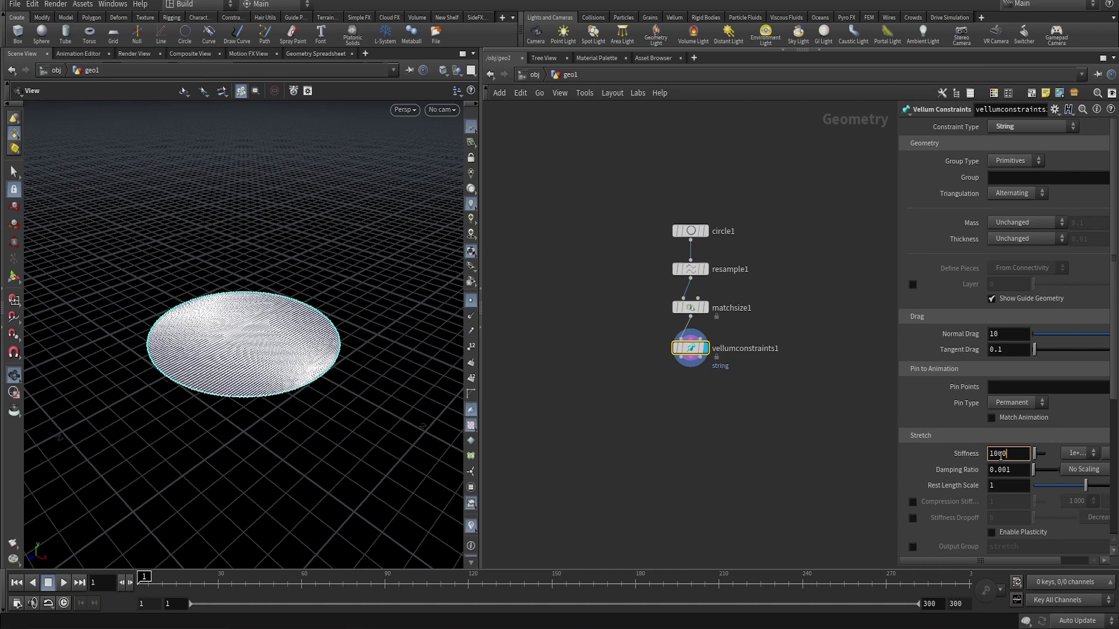
click(1003, 473)
key(BackSpace)
key(Return)
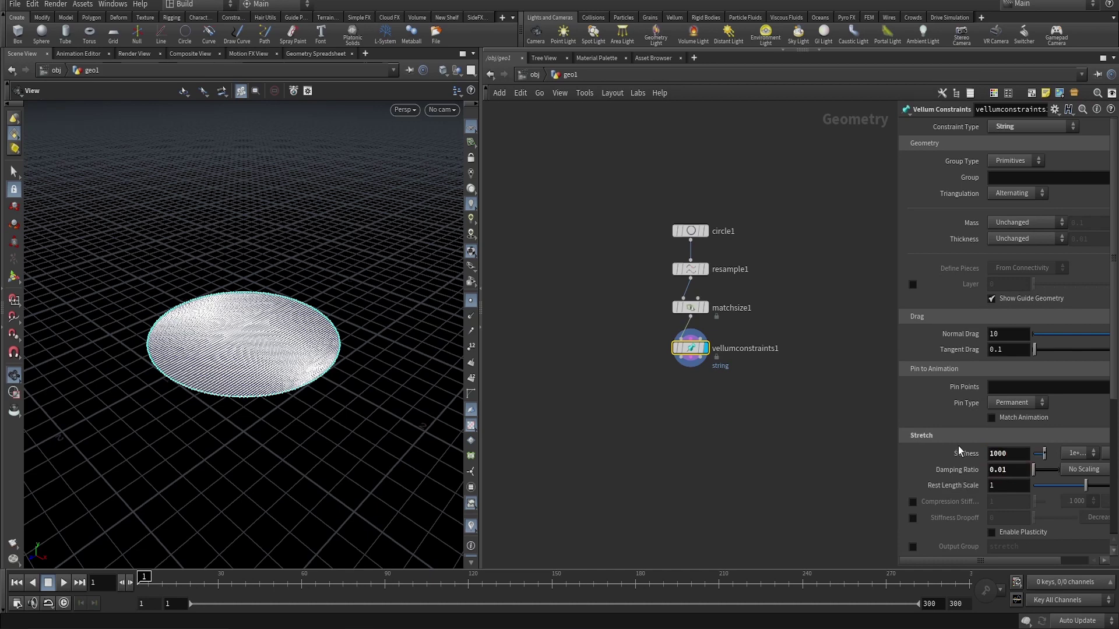
scroll(1011, 460, down, 3)
scroll(1014, 447, down, 3)
Set the bend stiffness scale to 1 and bend damping ratio to 0.05.
click(1076, 438)
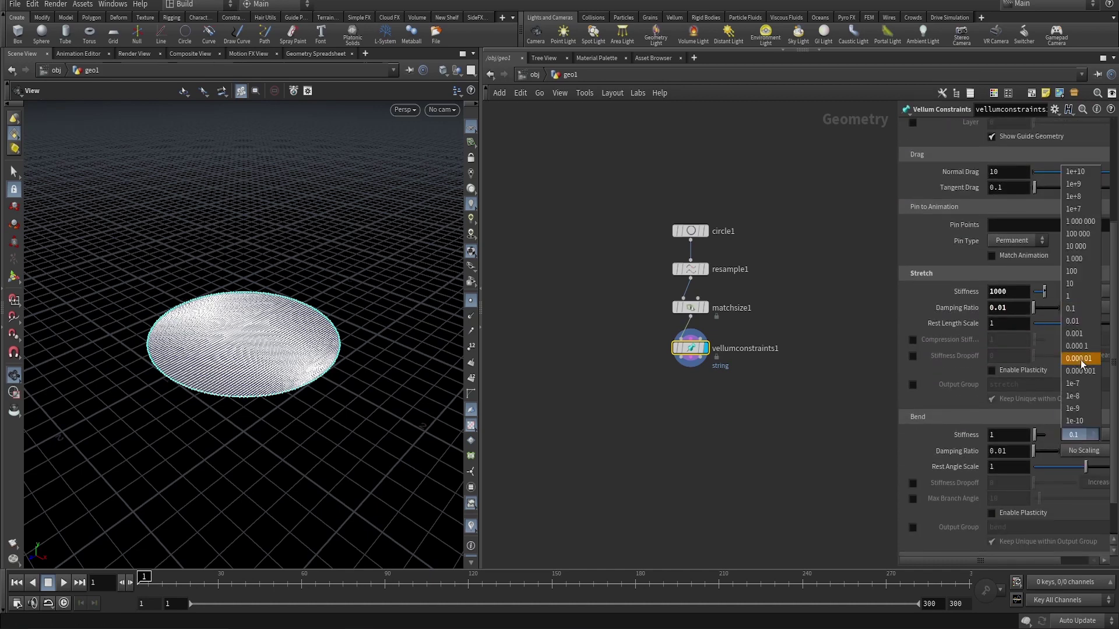
click(1081, 294)
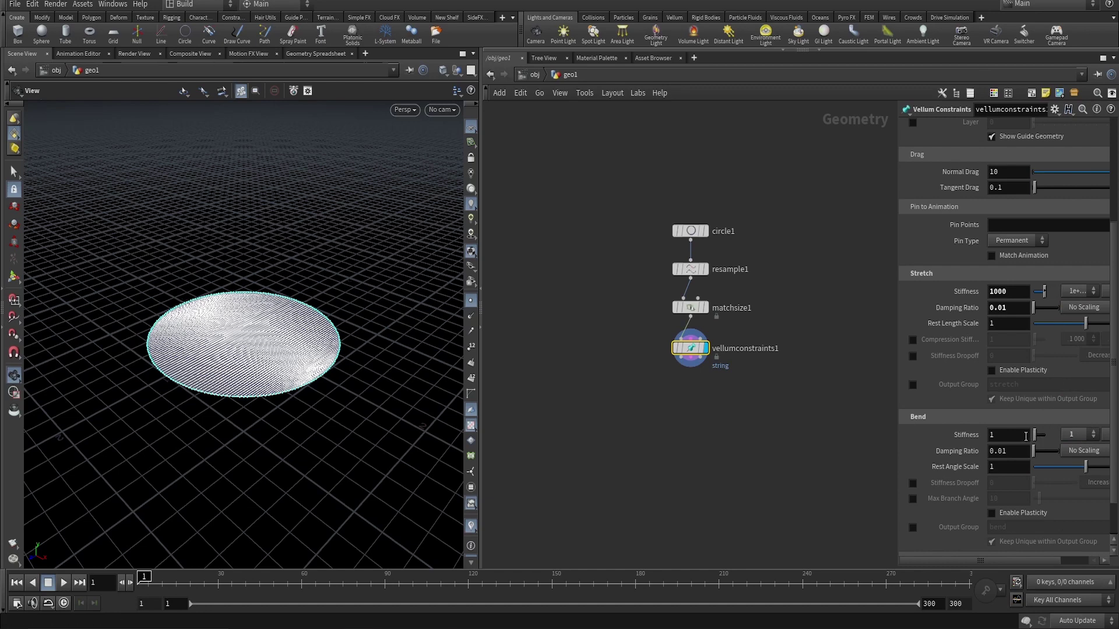
click(1012, 450)
key(BackSpace)
text(5)
key(Return)
Resize the parameter and network panes and shift the four-node chain left.
drag(897, 254, 830, 258)
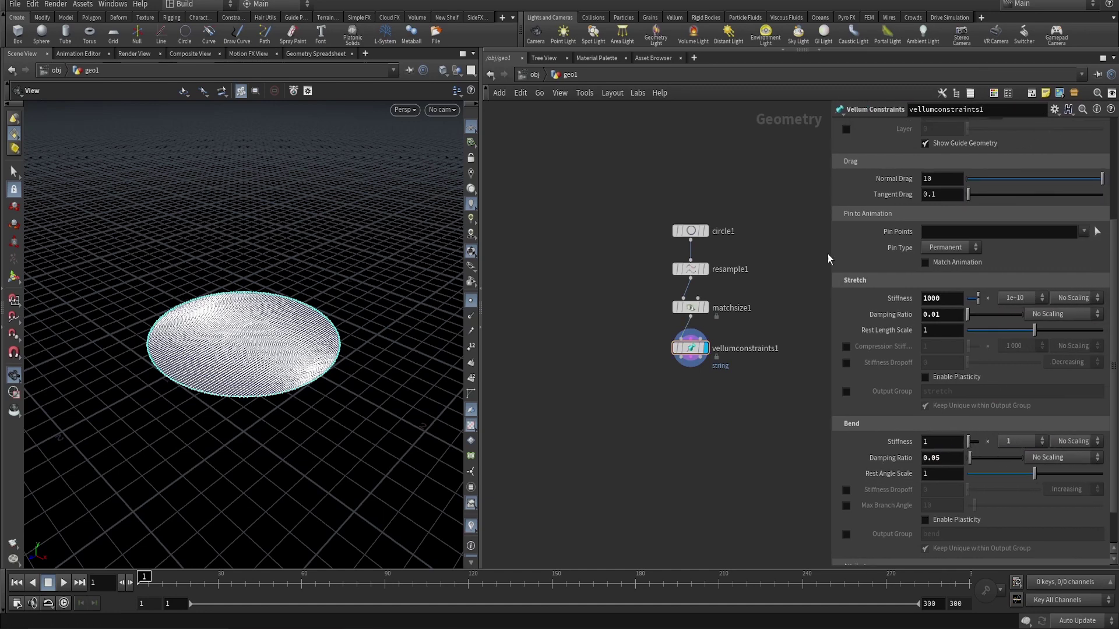
drag(480, 222, 359, 222)
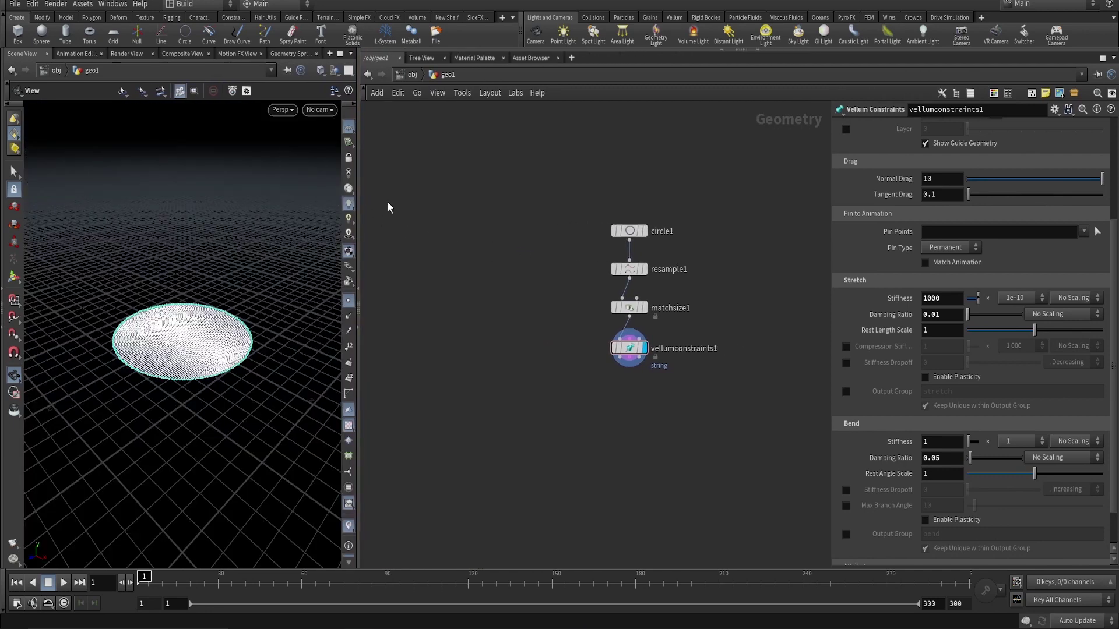
drag(455, 157, 735, 382)
drag(630, 243, 493, 248)
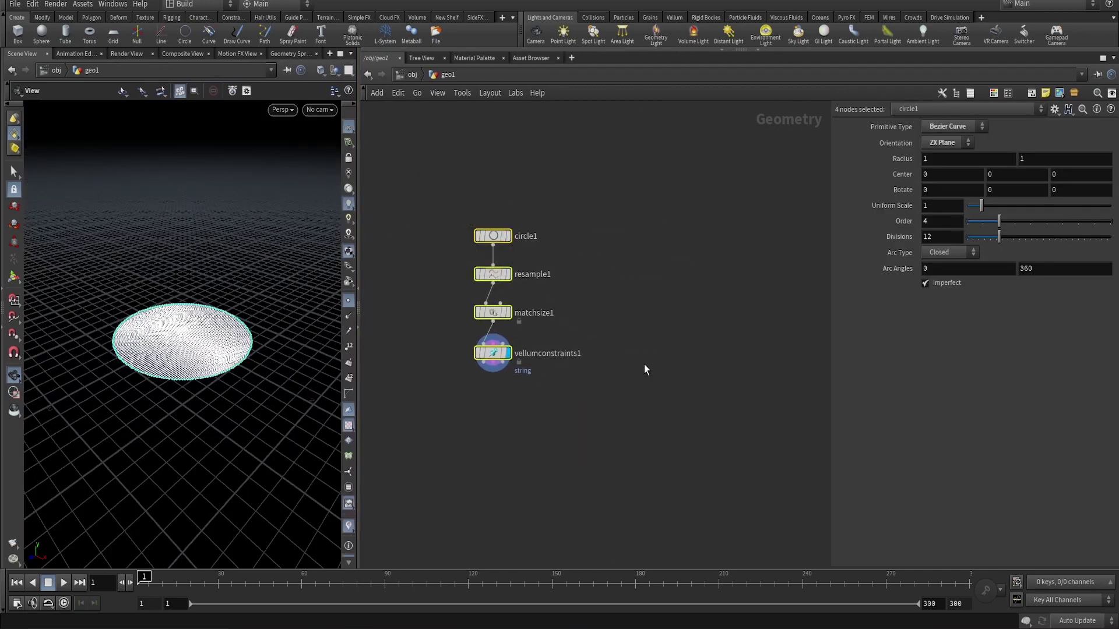
Add a sphere node beside the circle chain as a polygon mesh.
key(Tab)
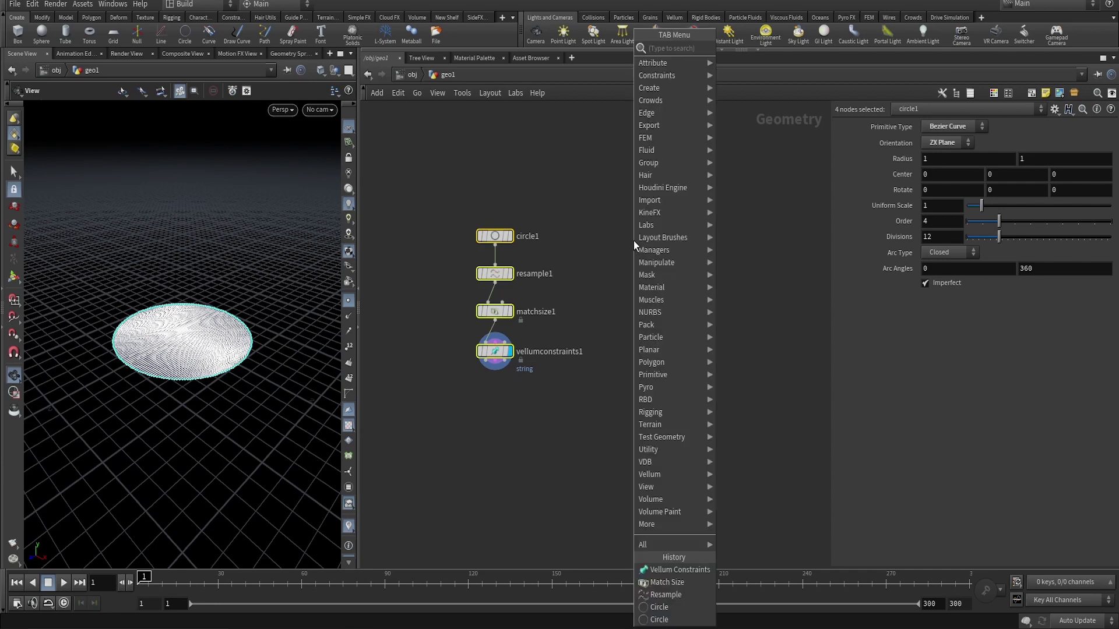
text(sph)
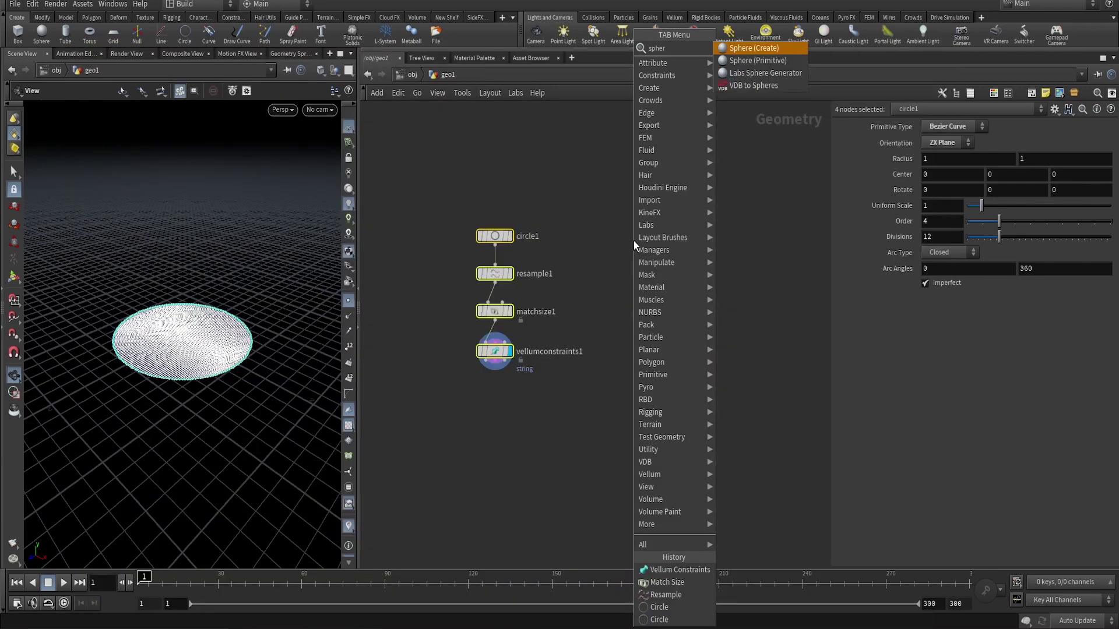
text(er)
click(745, 67)
click(631, 237)
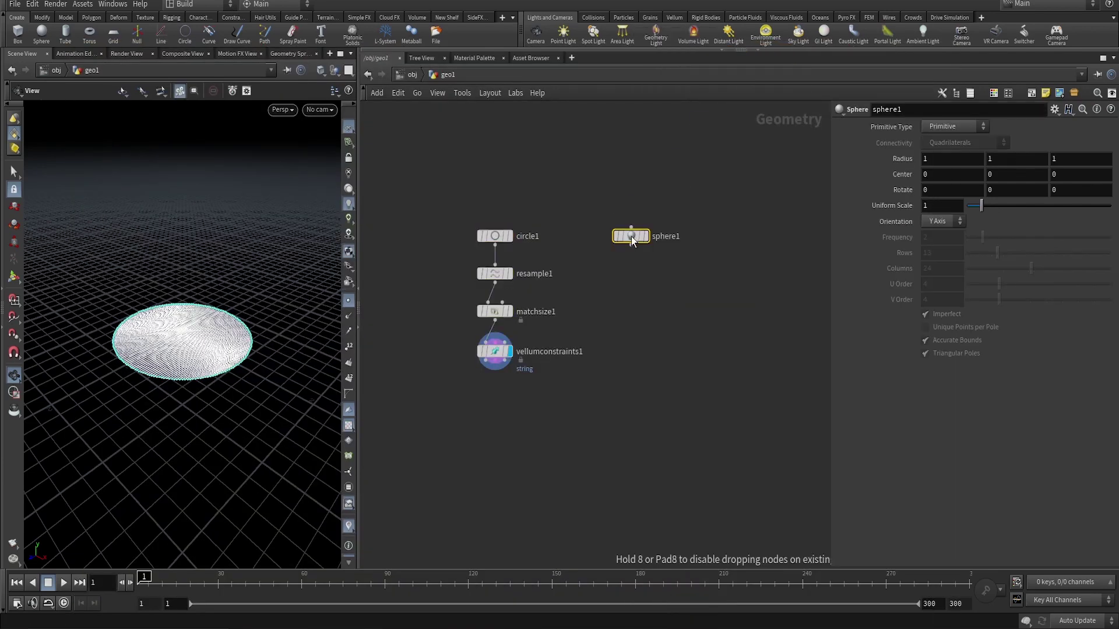
click(928, 125)
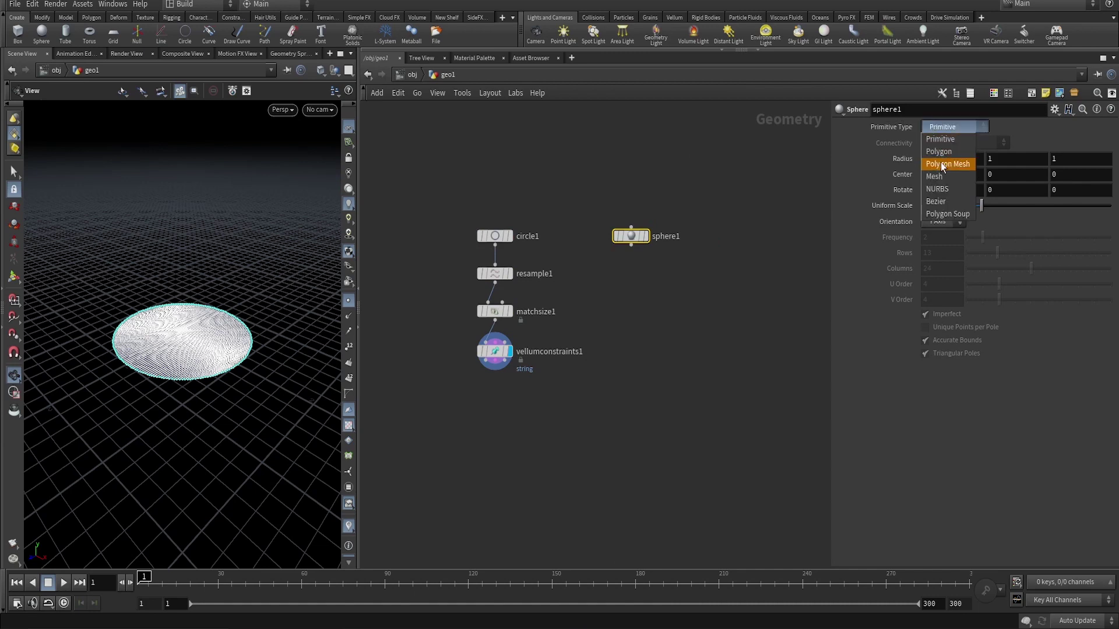
click(942, 165)
click(644, 237)
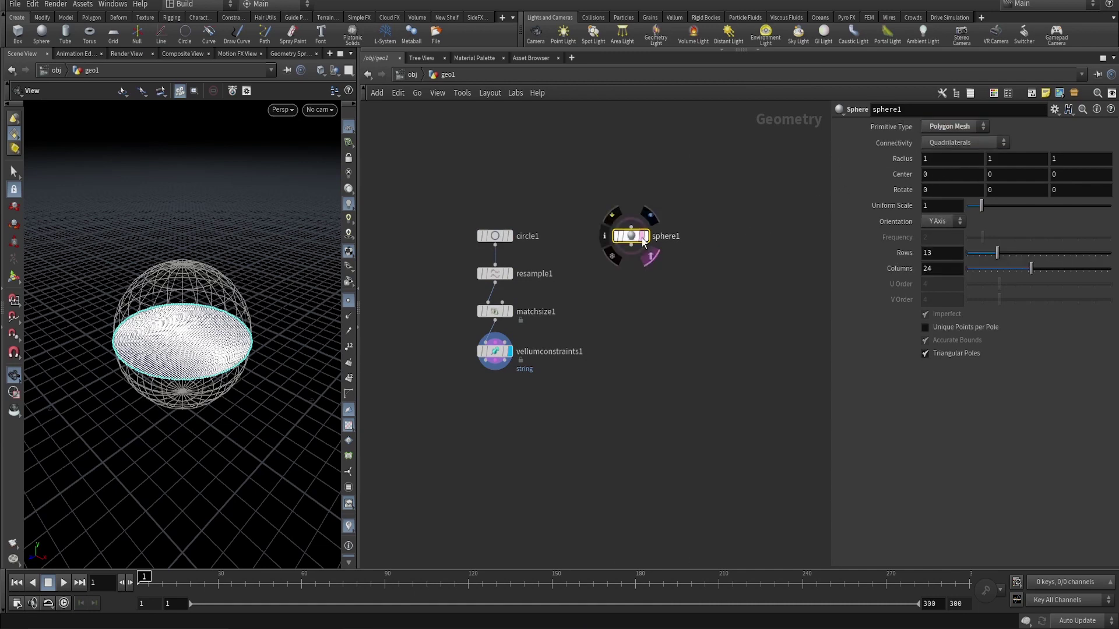
Give the sphere a 0.8 uniform scale and display only the sphere.
click(939, 144)
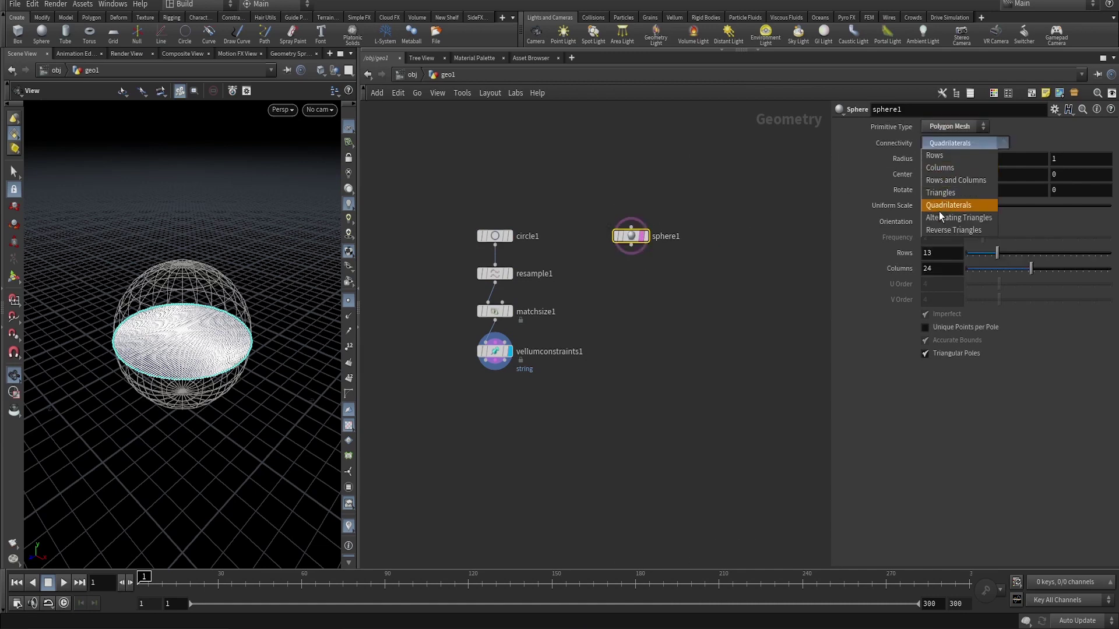
click(939, 209)
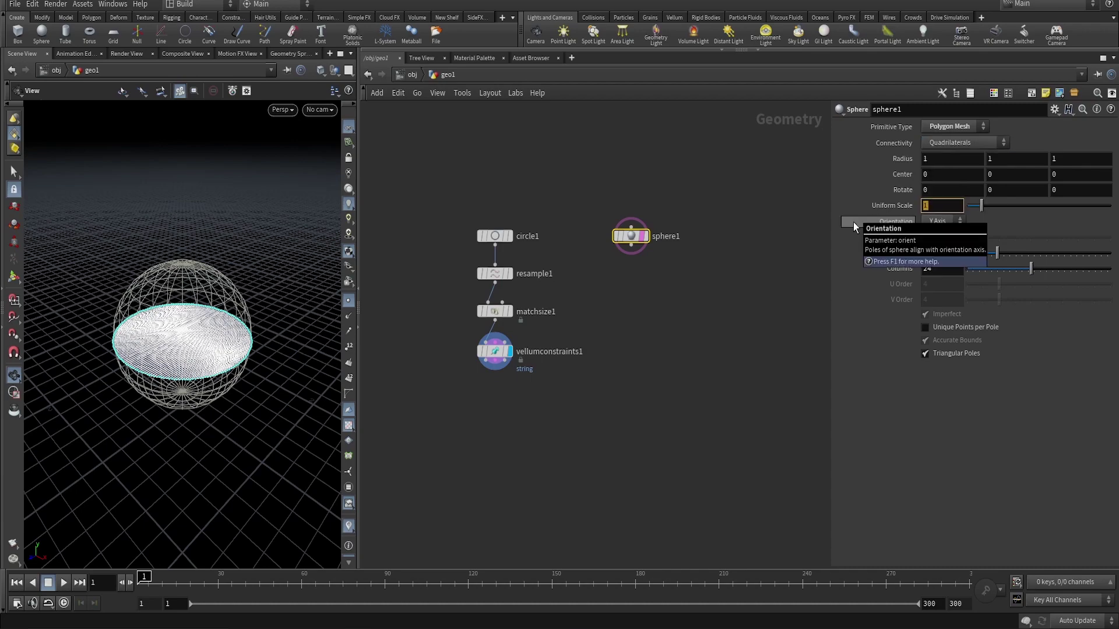
text(0.8)
key(Return)
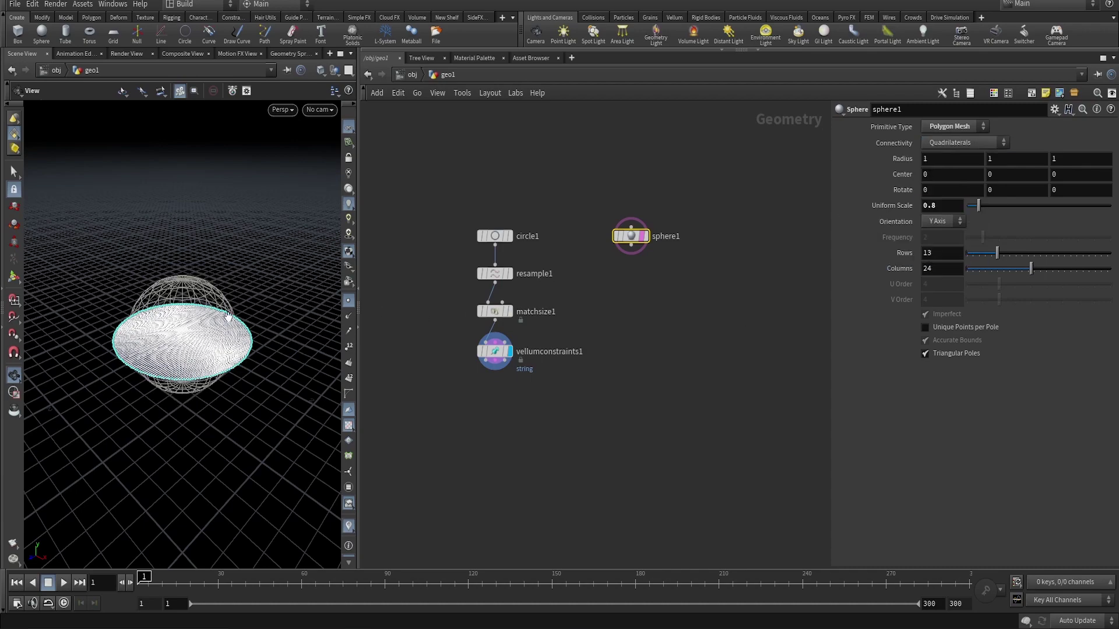
mouse_move(228, 318)
mouse_down()
mouse_move(225, 404)
mouse_move(255, 335)
mouse_up()
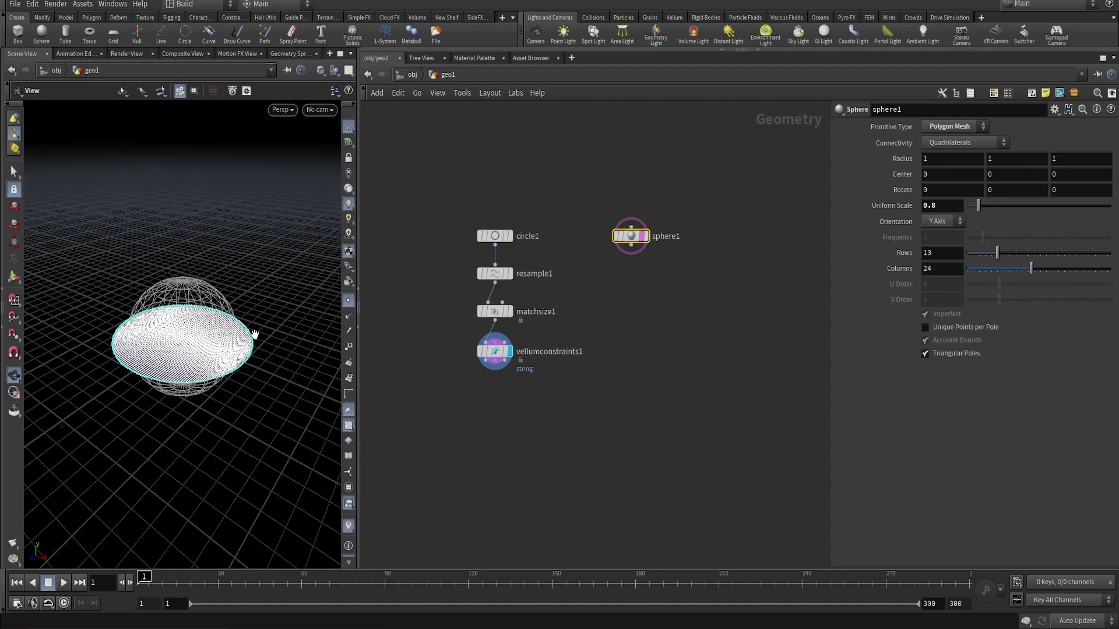
click(645, 236)
click(495, 351)
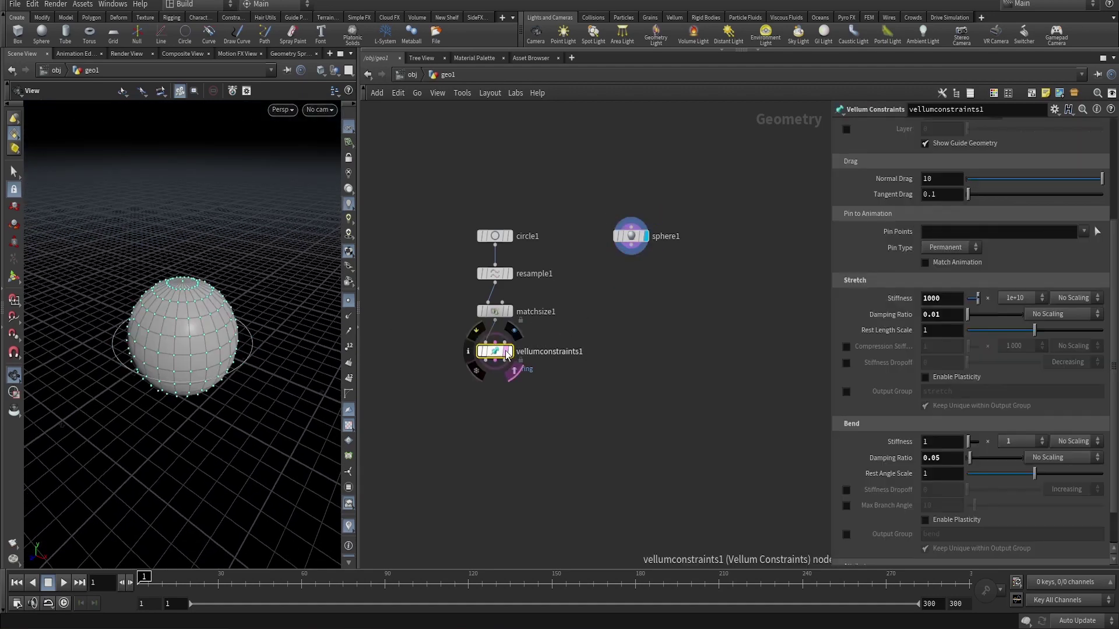
Switch the sphere to alternating triangles with 100 columns and 40 rows.
click(633, 237)
click(955, 142)
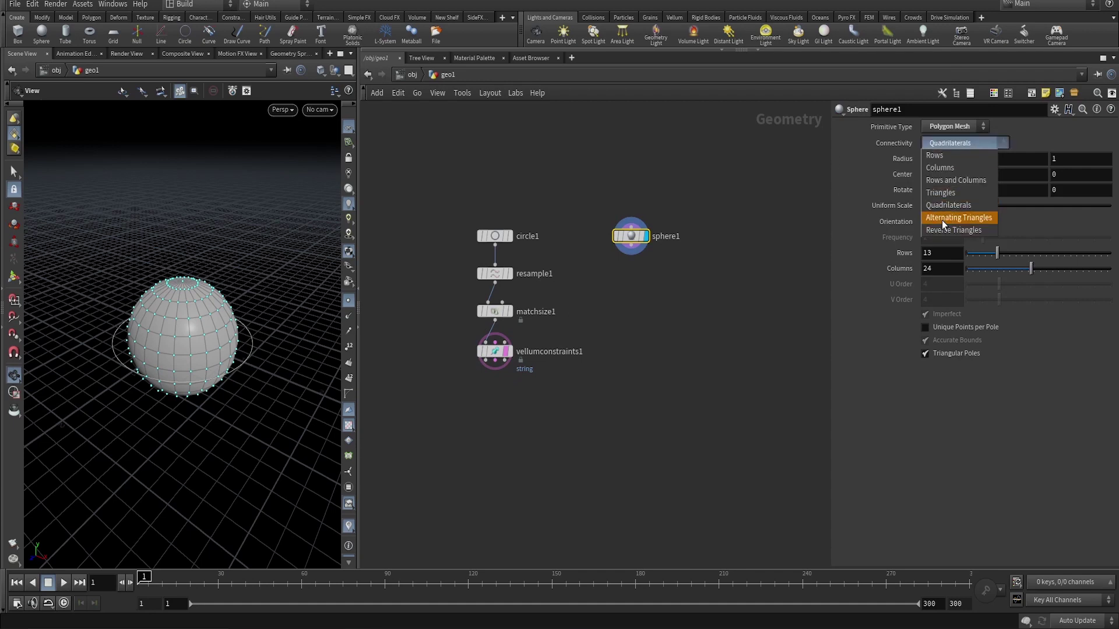
click(941, 219)
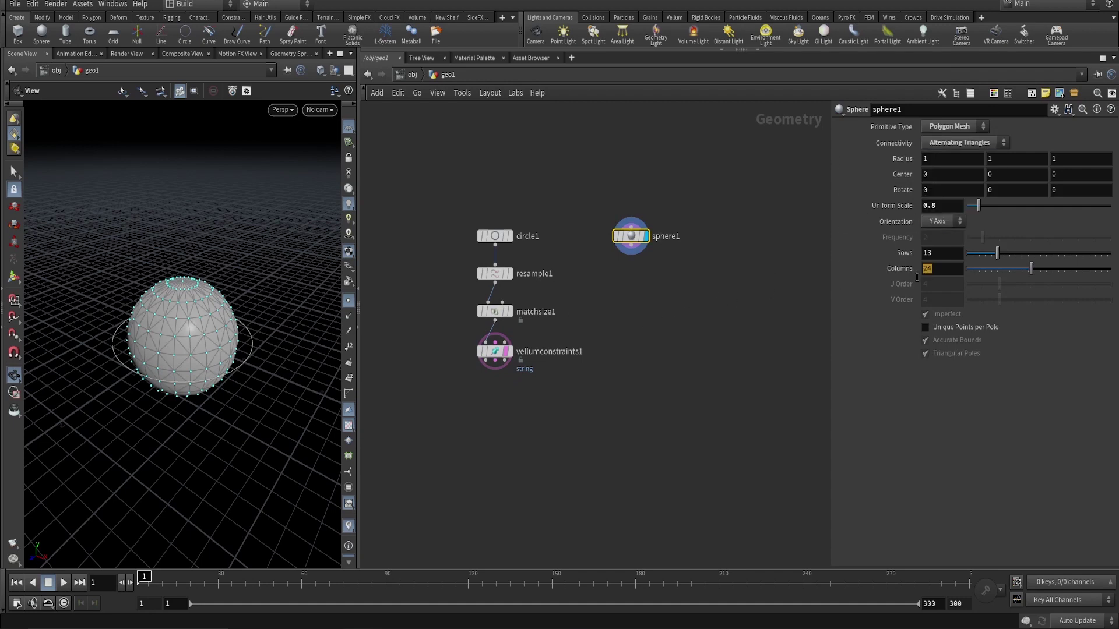
text(100)
key(Return)
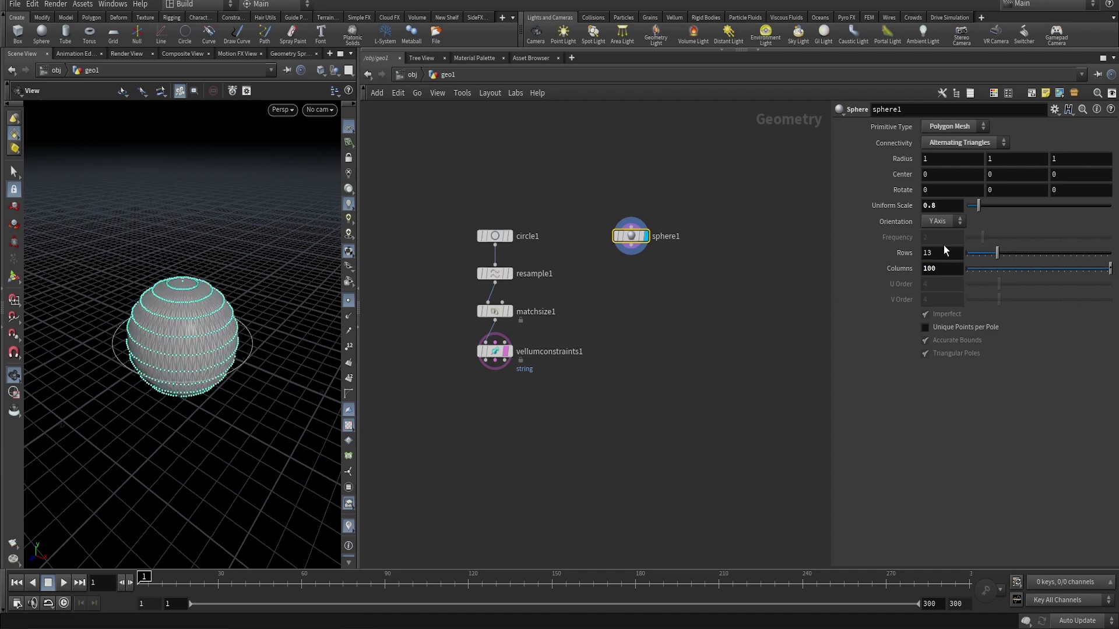
double_click(939, 247)
text(40)
key(Return)
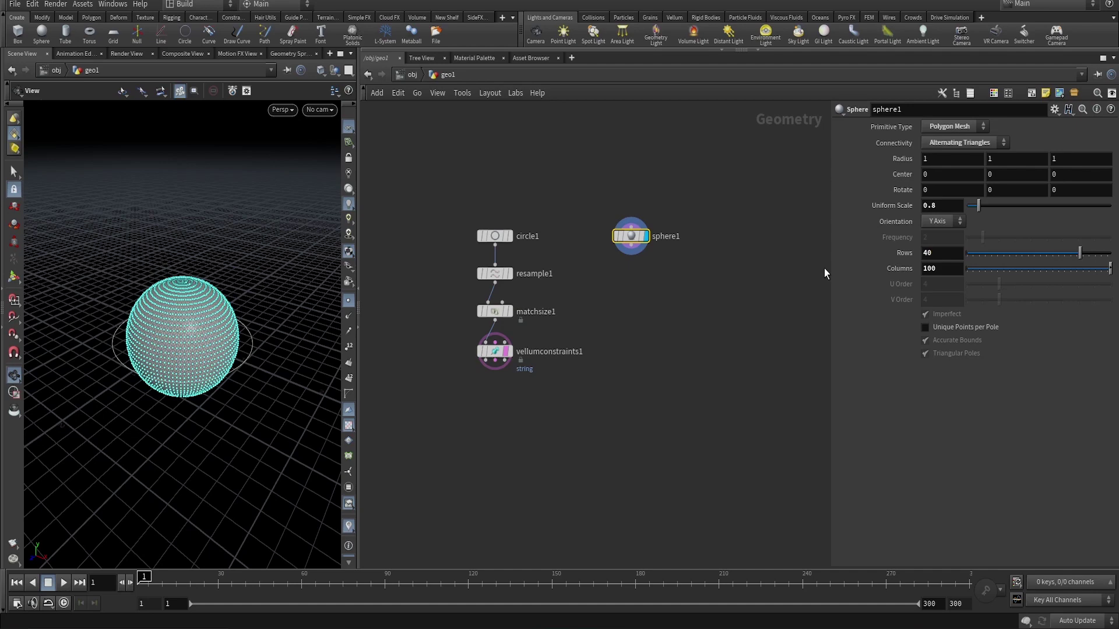
click(349, 300)
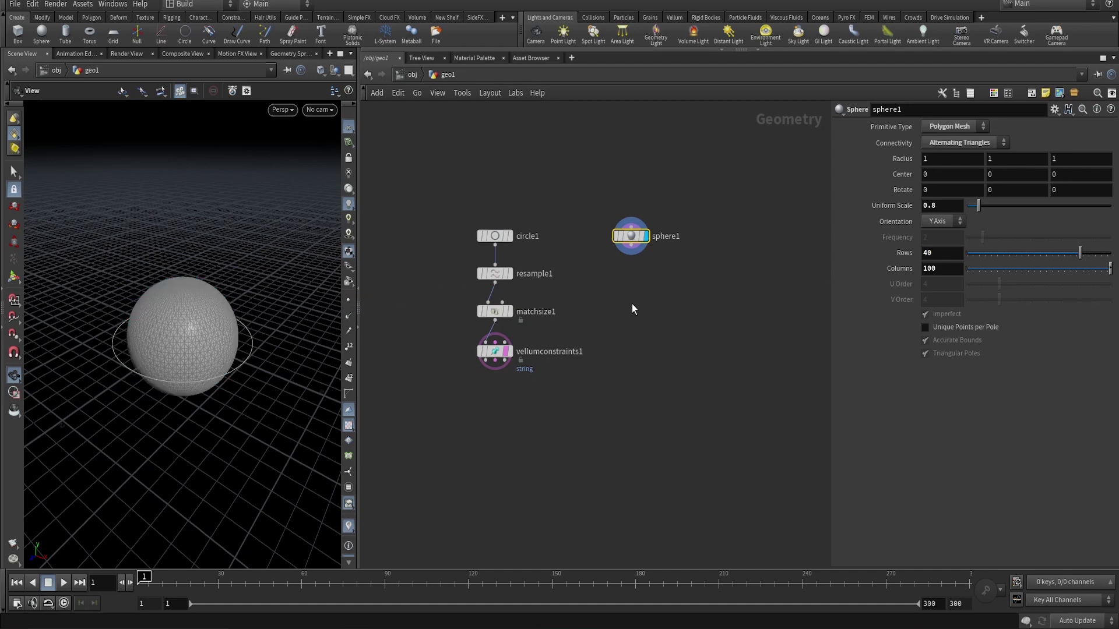
key(Tab)
text(remesh)
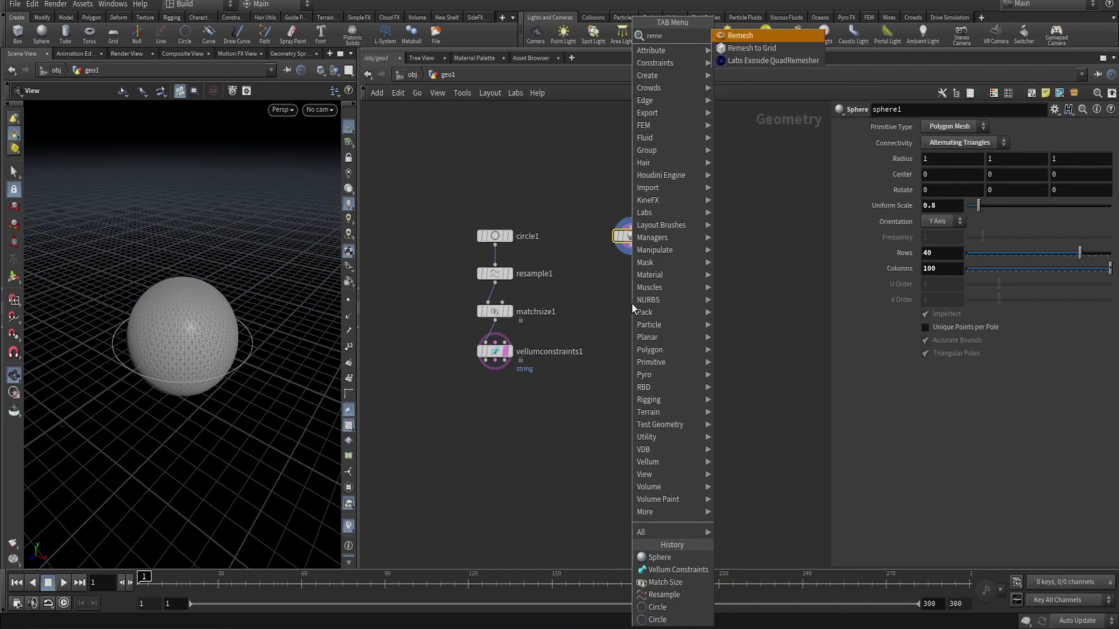
Add Remesh under sphere1 with target size 0.05 and 10 iterations.
click(755, 39)
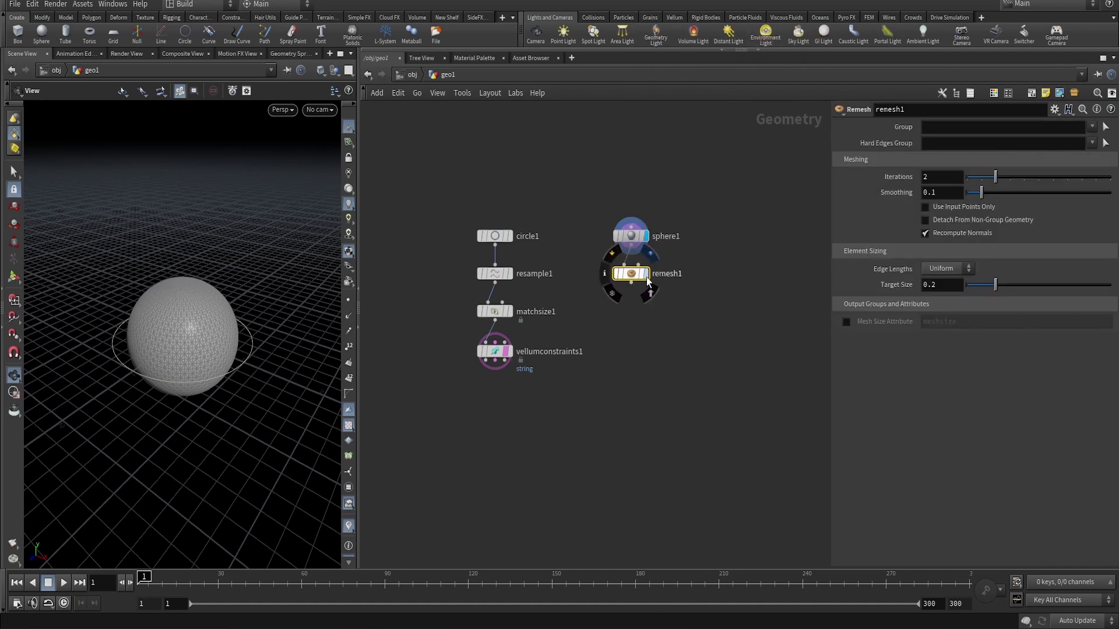
click(673, 285)
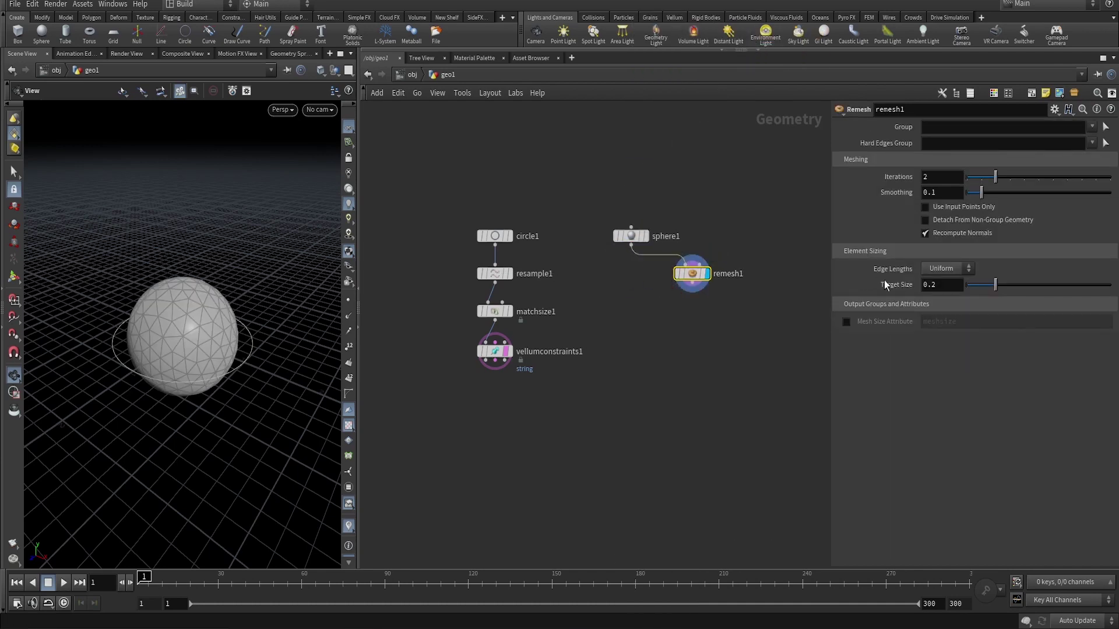
text(05)
key(Return)
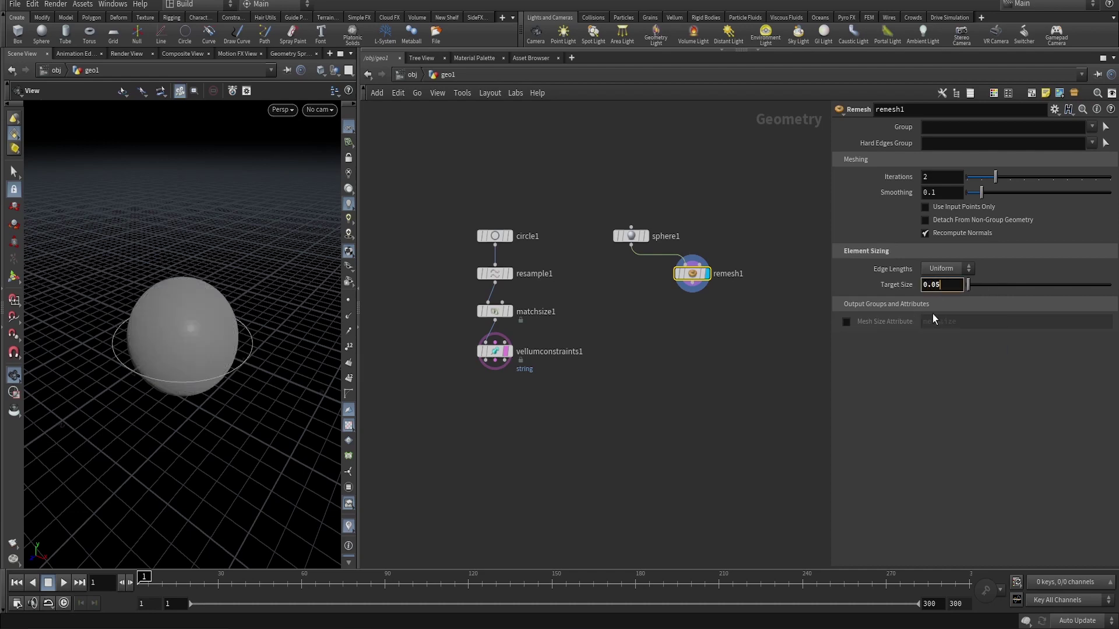
drag(989, 170, 1110, 175)
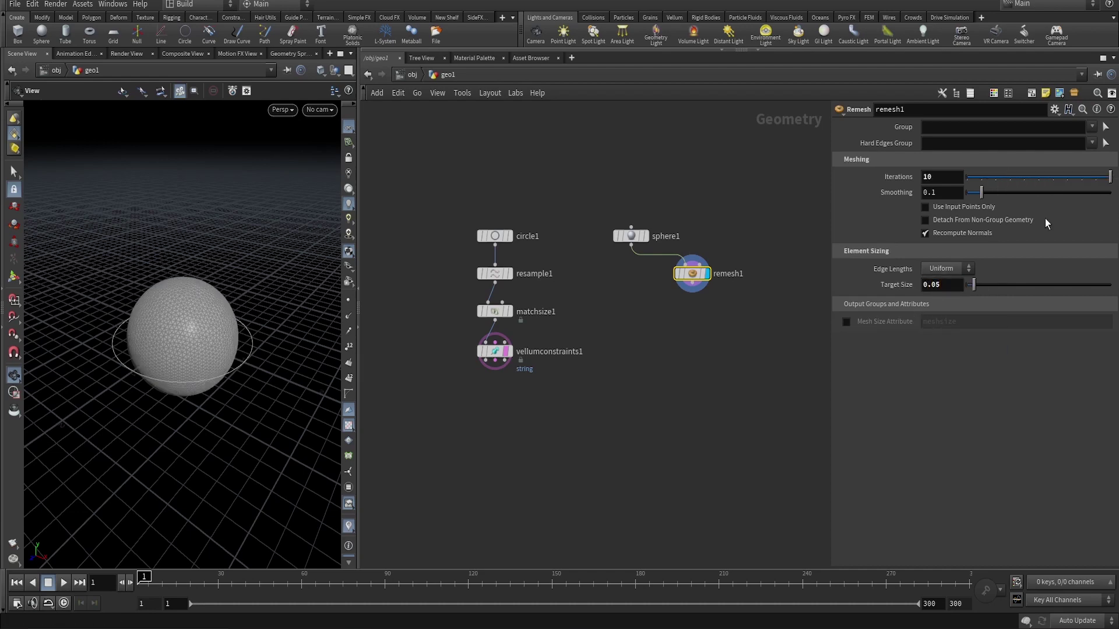
key(Tab)
Add a Labs Auto UV node below remesh1.
text(uv)
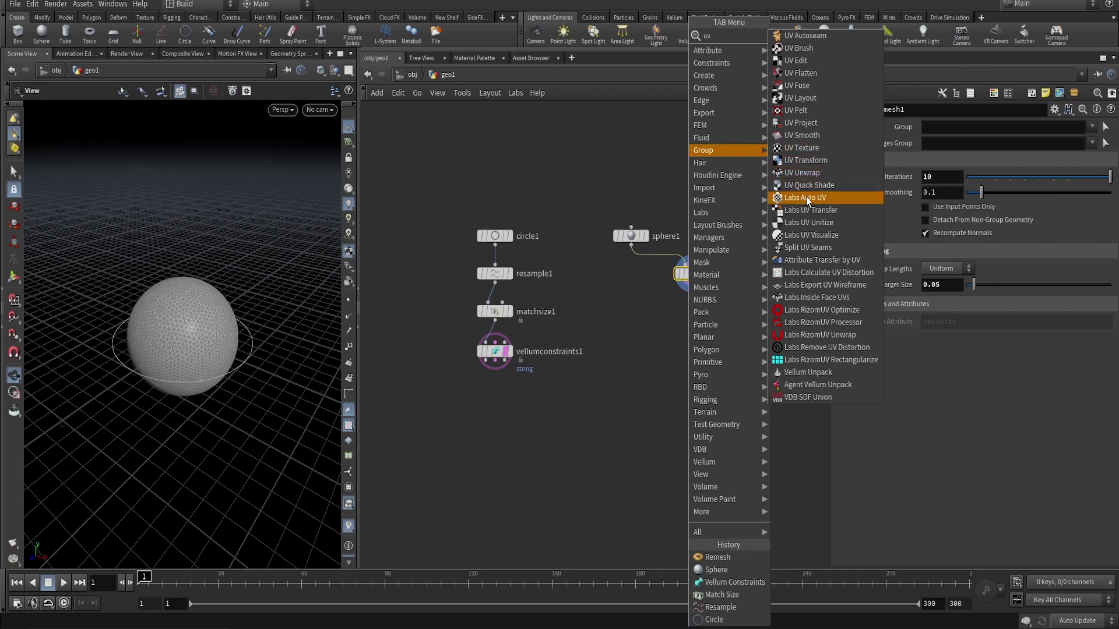
click(807, 197)
click(692, 327)
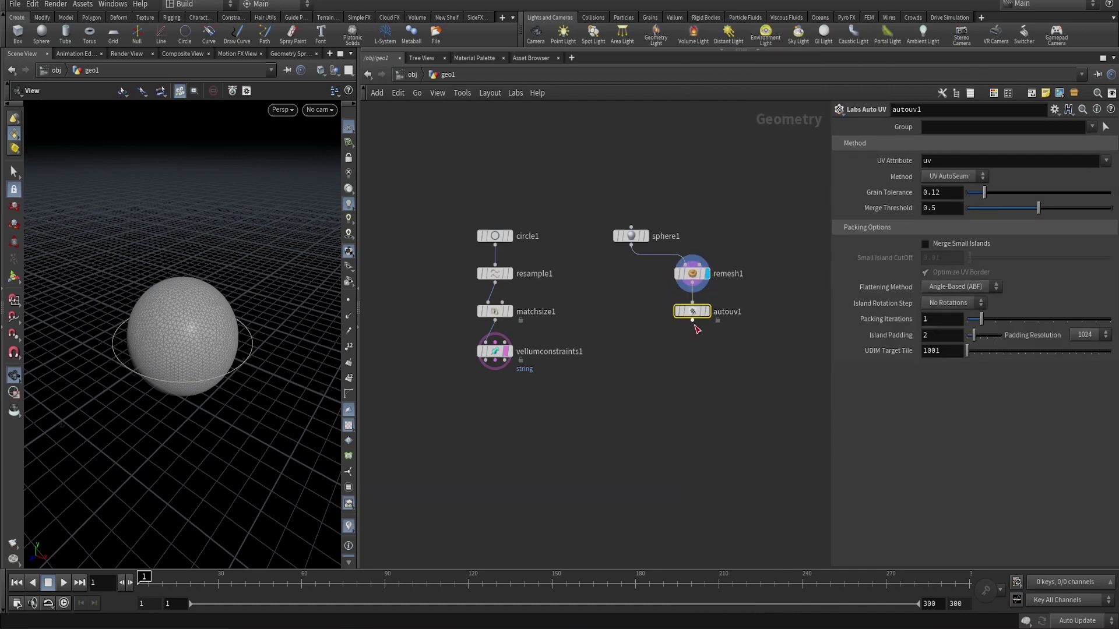
Add the Vellum balloon configuration (cloth and pressure nodes) below autouv1.
key(Tab)
text(vel)
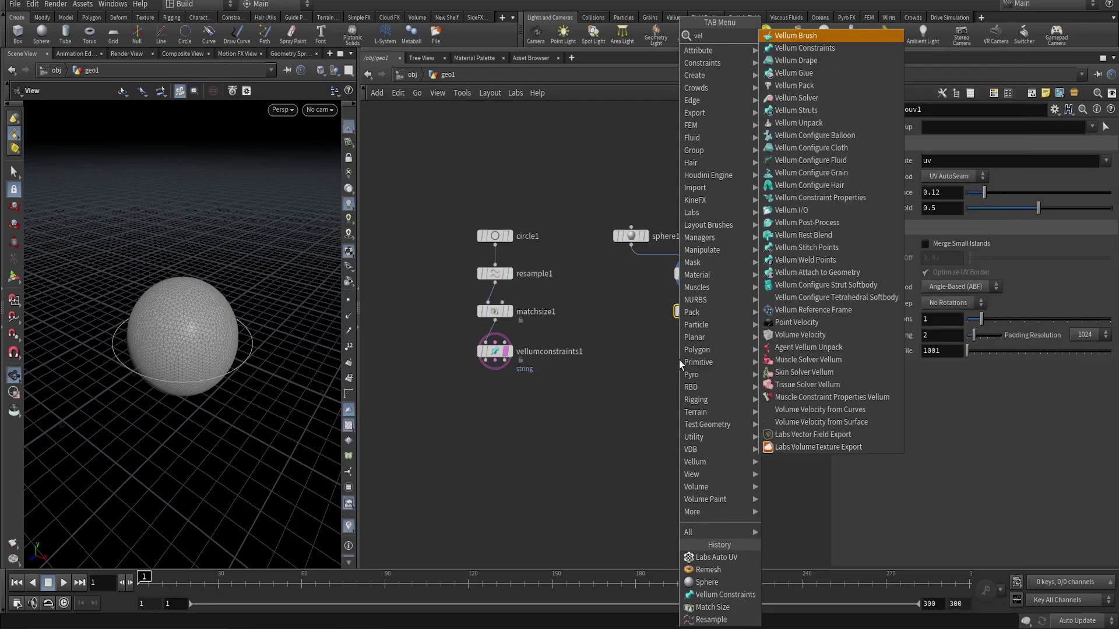
click(815, 137)
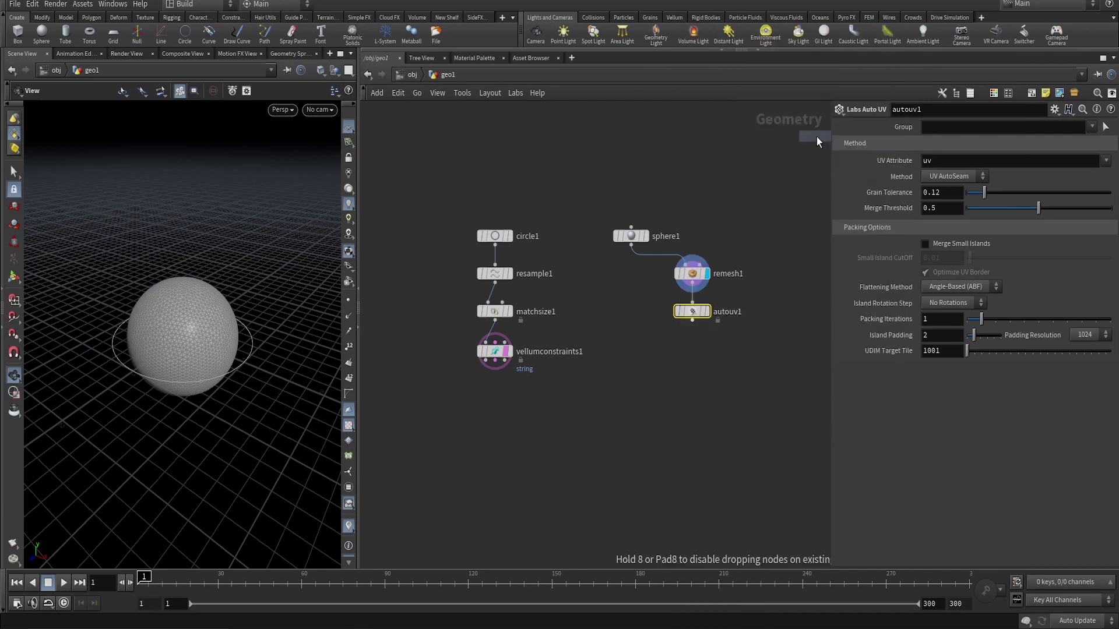
click(689, 333)
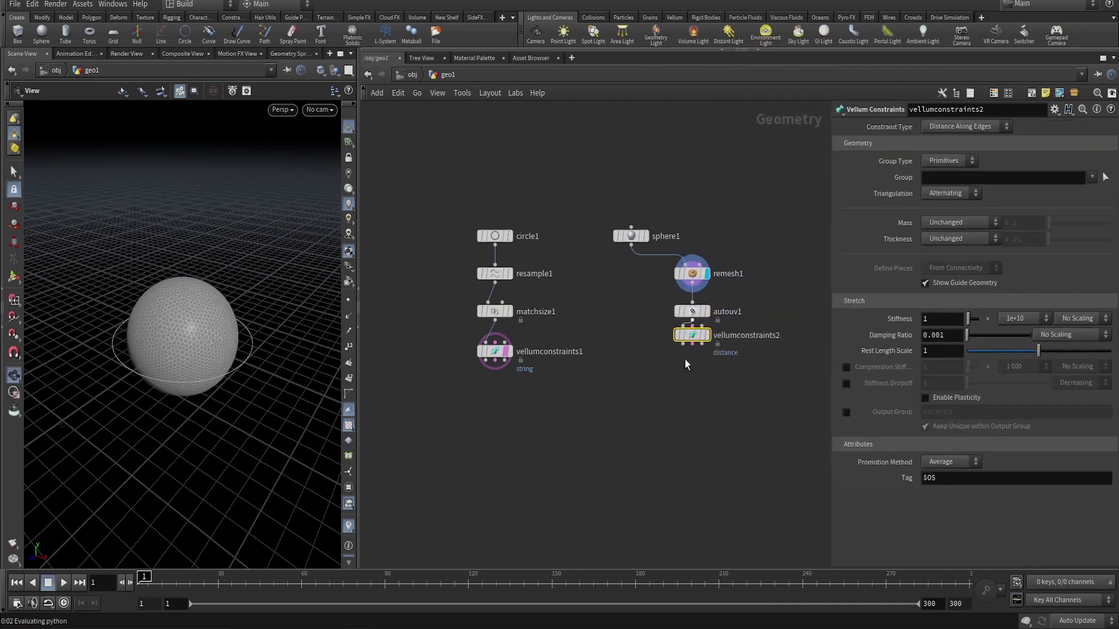
click(691, 318)
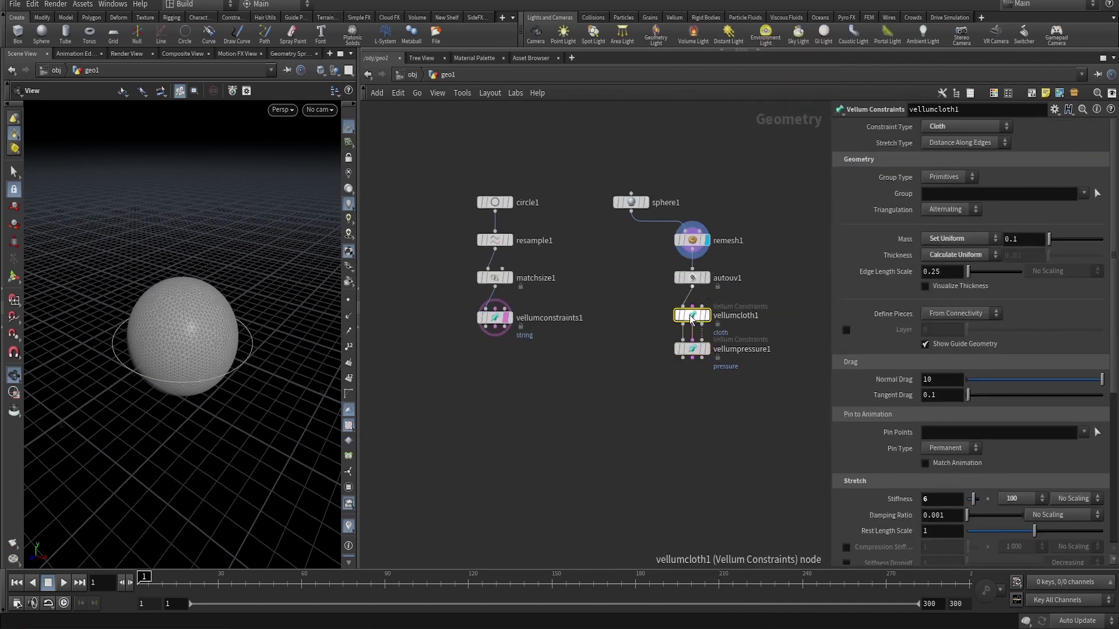
Display vellumcloth1 and set its edge length scale to 0.6.
right_drag(200, 343, 292, 330)
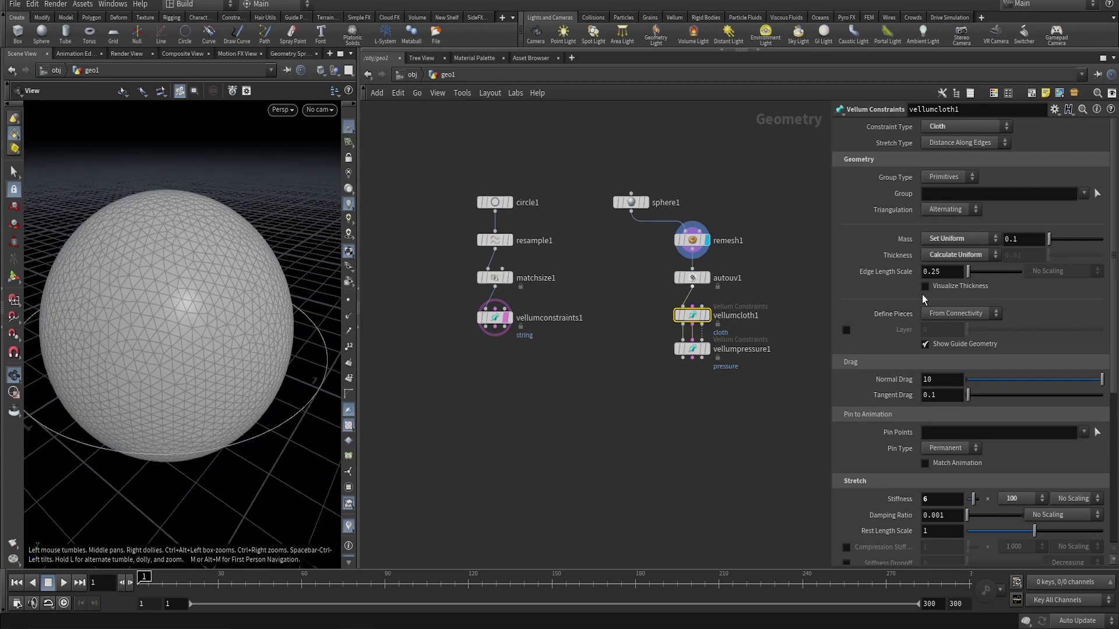
click(926, 286)
click(706, 315)
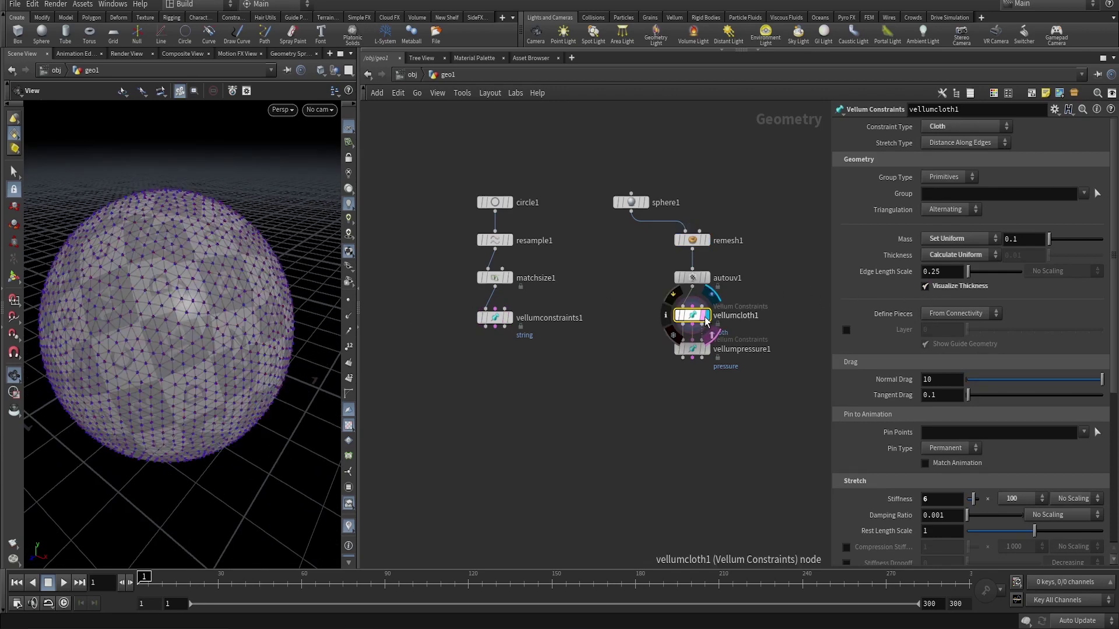
double_click(932, 272)
text(0.6)
key(Return)
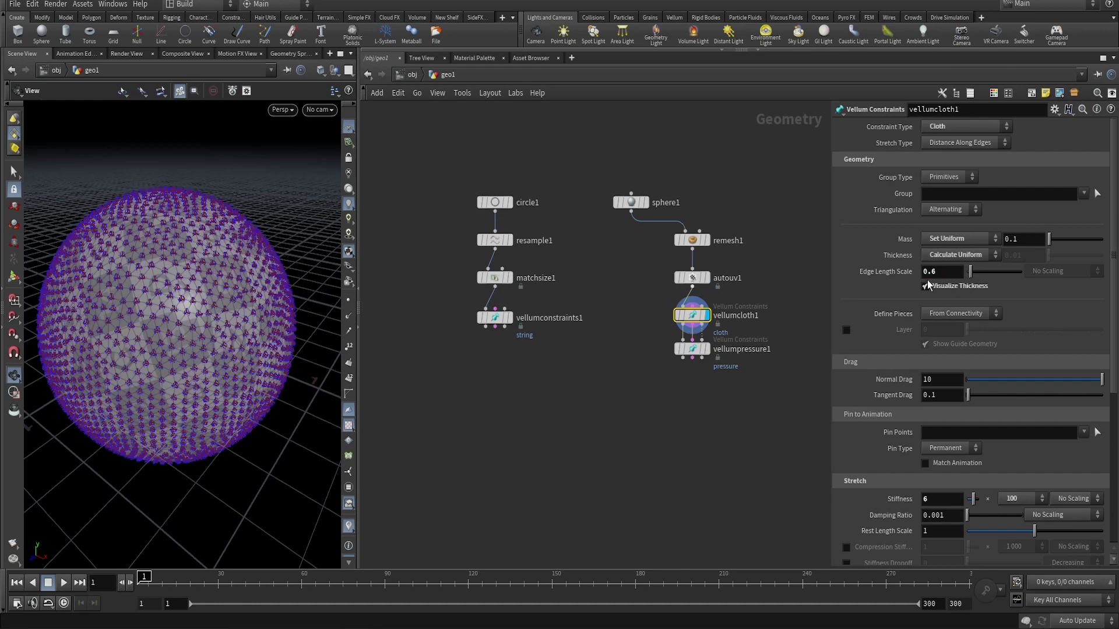
click(924, 287)
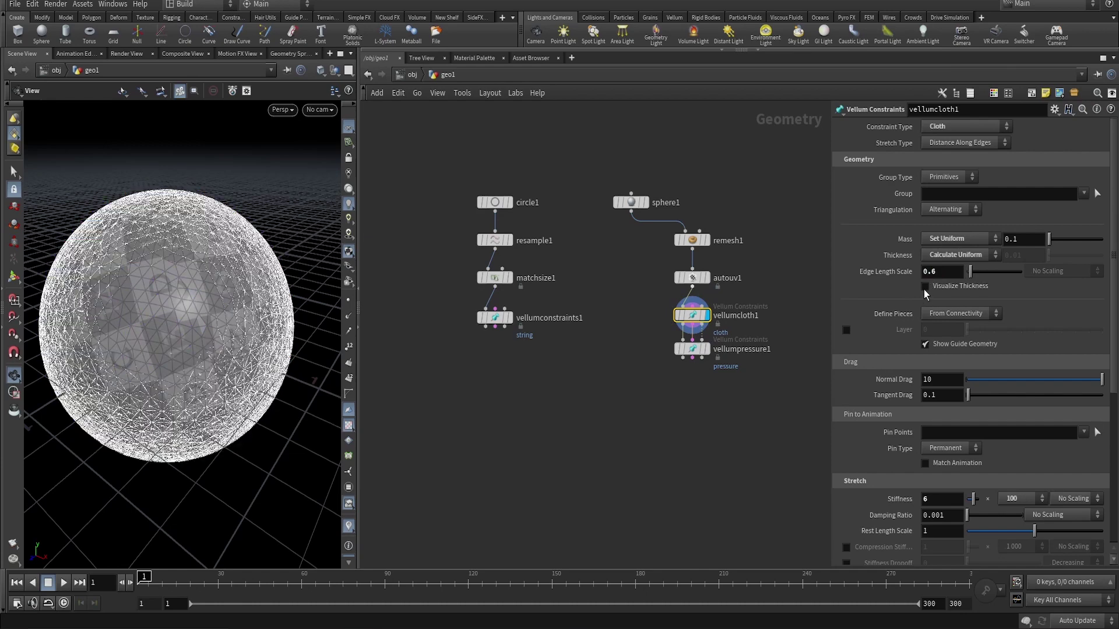
Set the cloth stretch stiffness scale to 1e+10 with 0.1 damping ratio.
scroll(857, 424, down, 2)
scroll(858, 425, down, 1)
scroll(858, 424, down, 1)
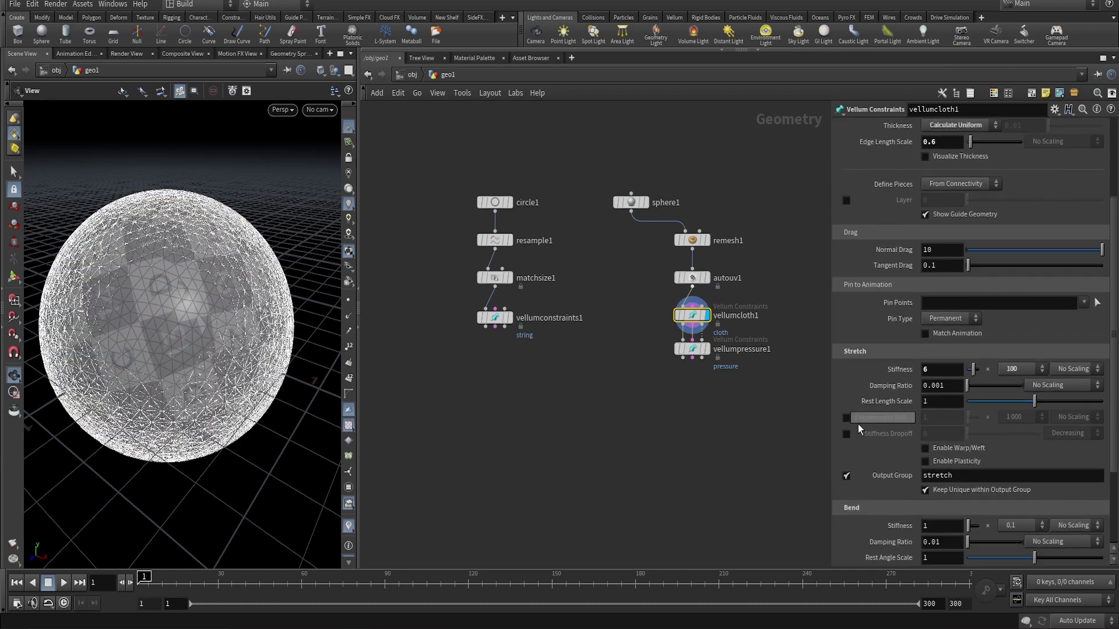
click(1015, 369)
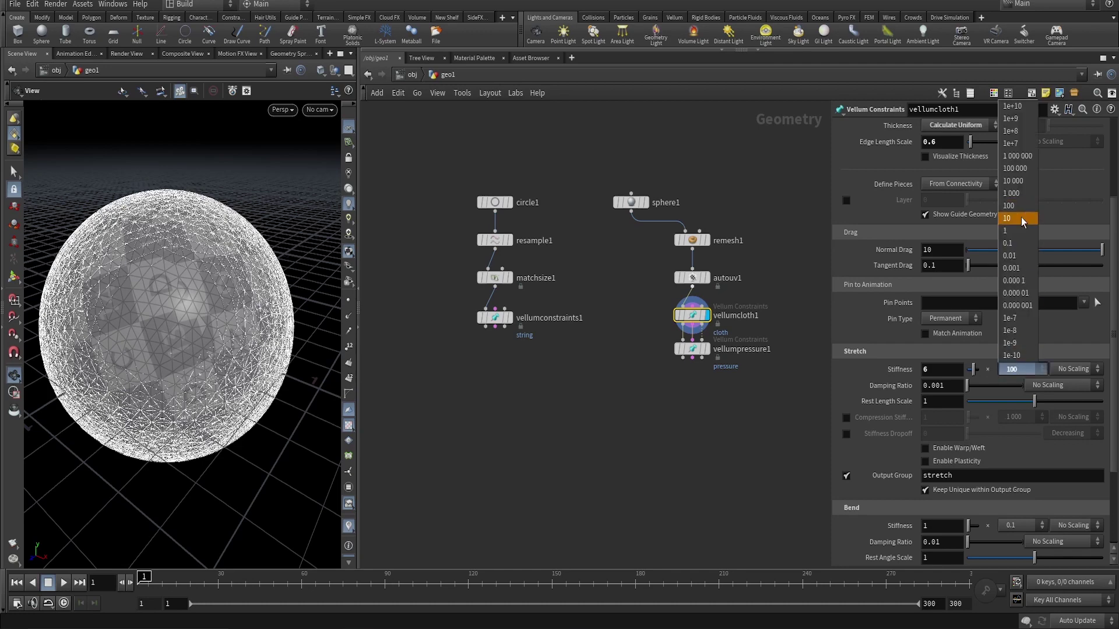
click(1036, 103)
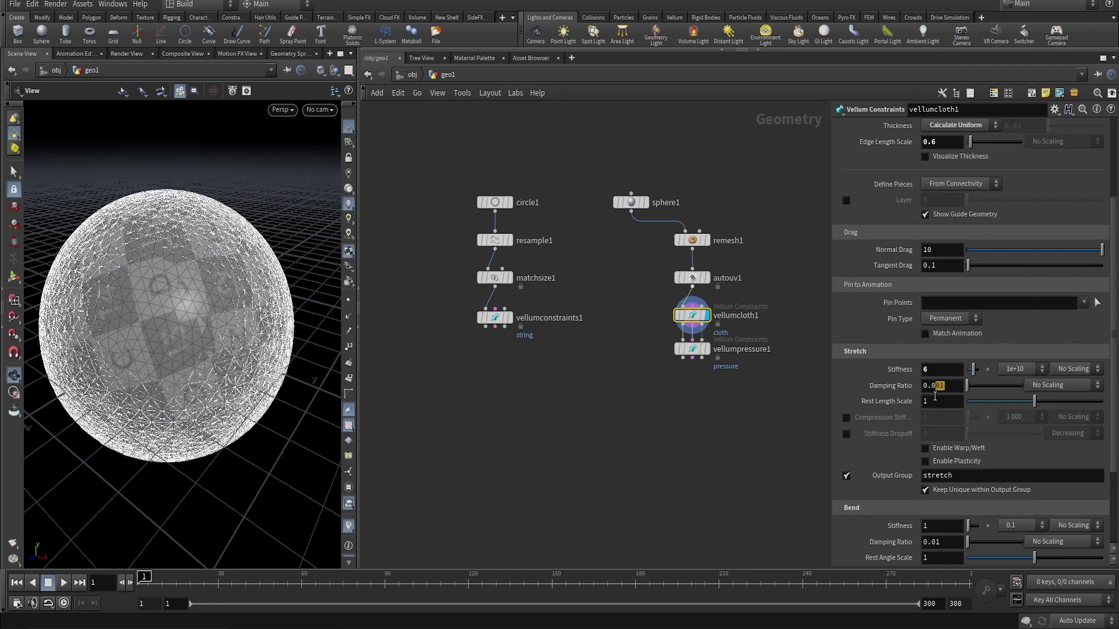
text(1)
key(Return)
Set bend stiffness scale 1e+10 and bend damping 0.1, then display vellumpressure1.
click(1020, 525)
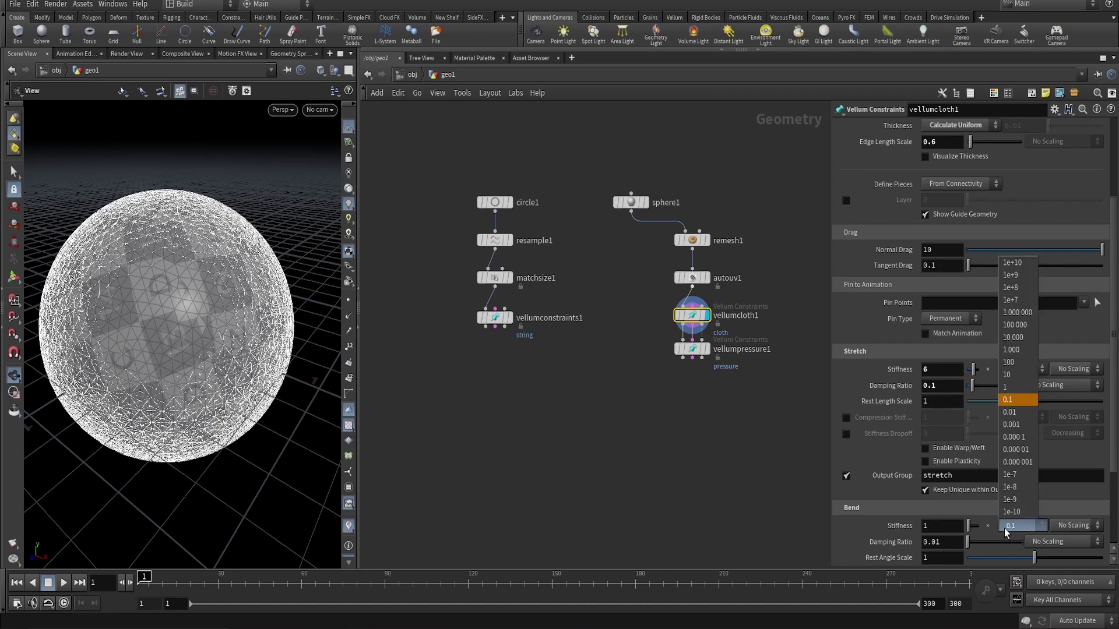
click(1016, 267)
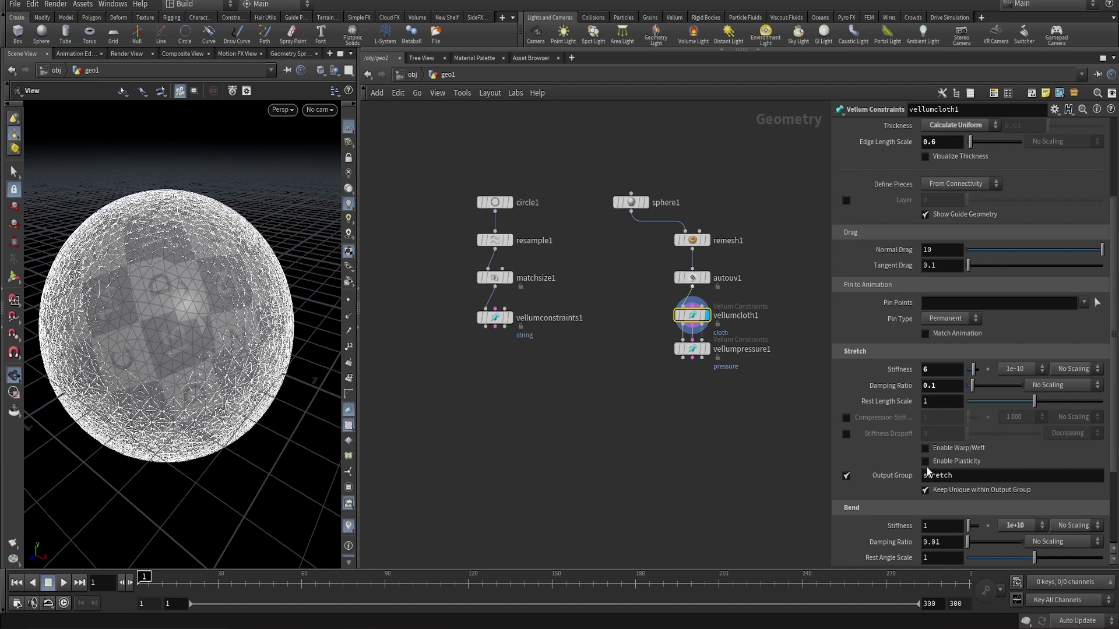
click(933, 540)
key(BackSpace)
key(Return)
click(699, 350)
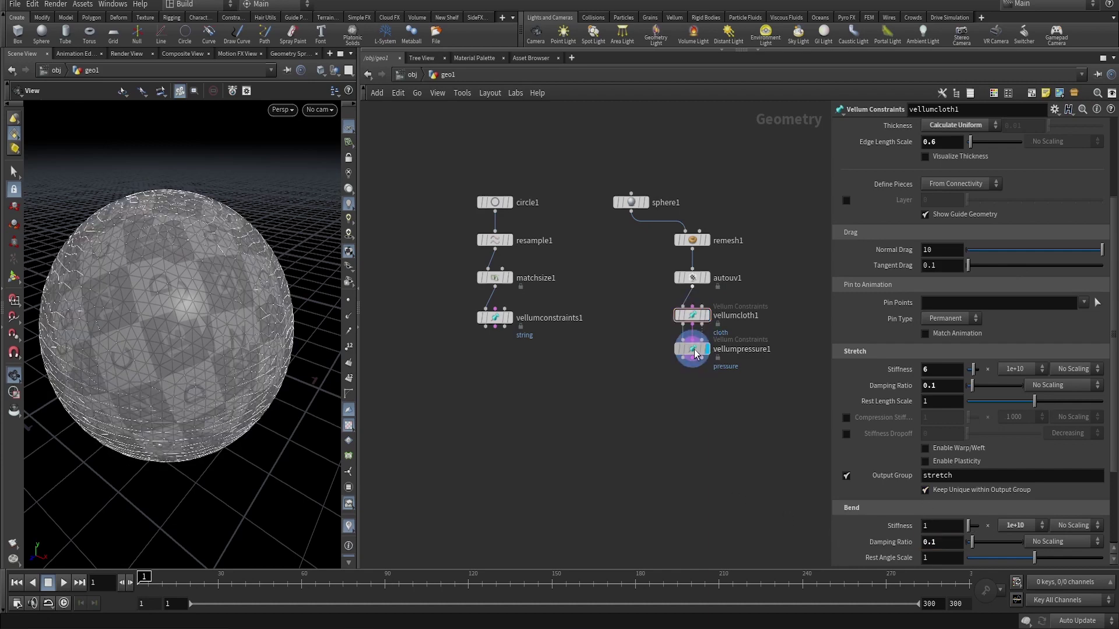
Give vellumpressure1 stiffness 100 and damping ratio 0.01, then select the sphere chain.
click(695, 354)
click(933, 303)
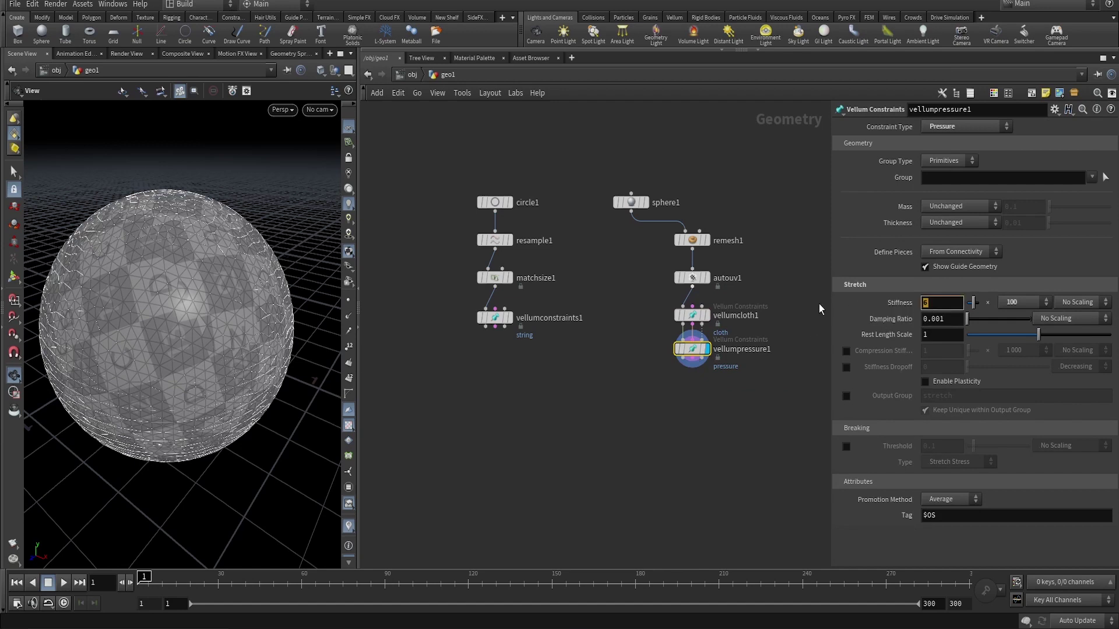
text(100)
key(Return)
click(933, 318)
text(0.01)
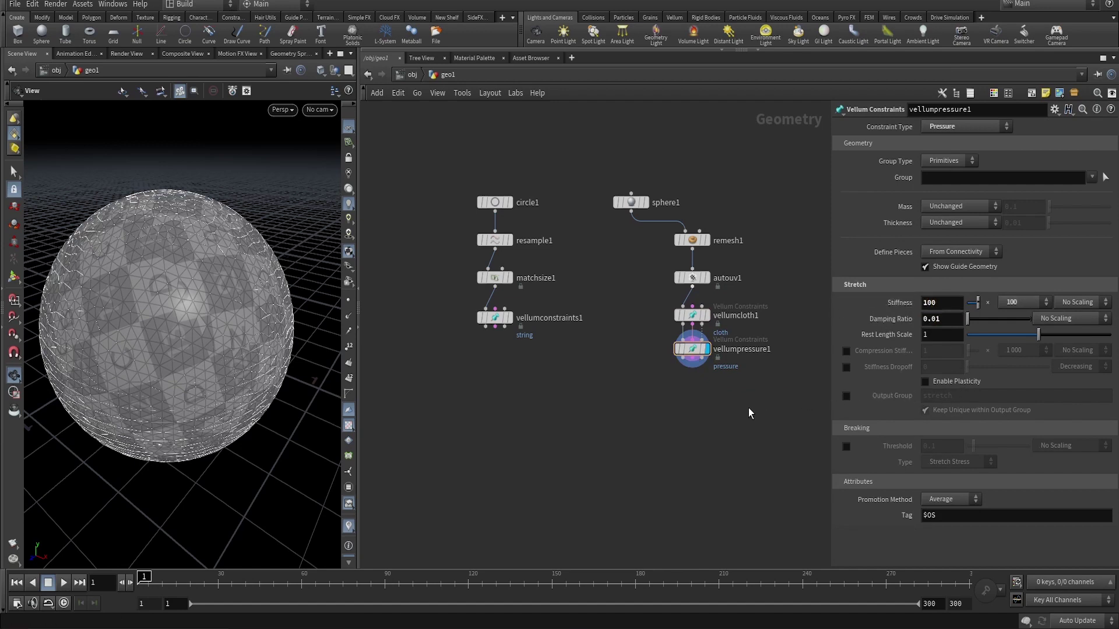
mouse_move(749, 408)
mouse_down()
mouse_move(631, 187)
mouse_move(582, 211)
mouse_up()
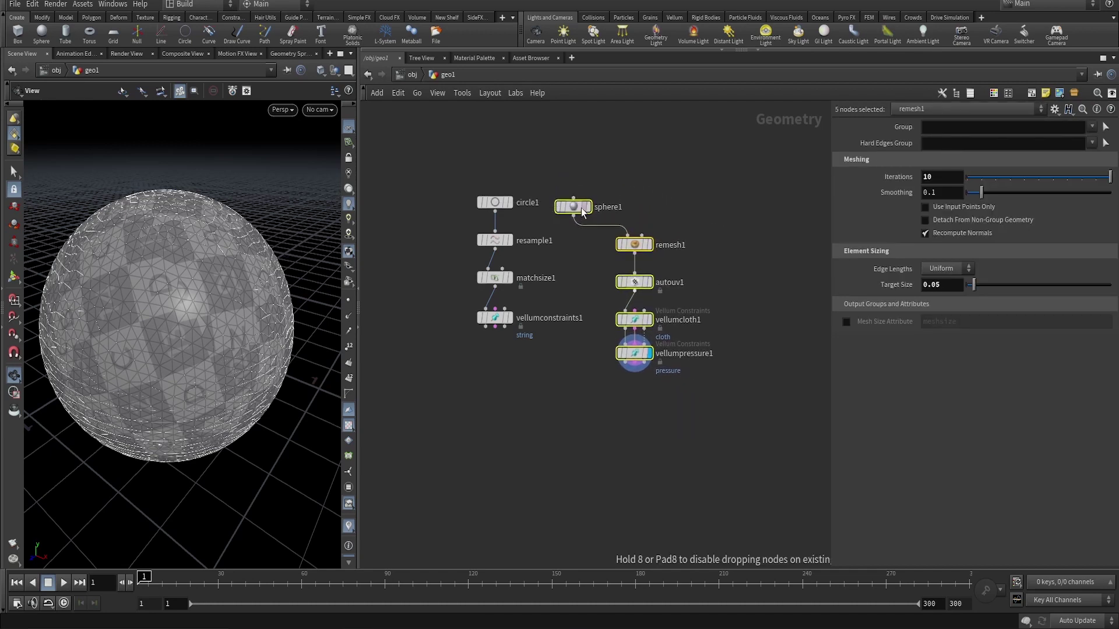
Move the four lower sphere-chain nodes left under sphere1.
click(476, 422)
scroll(476, 422, down, 5)
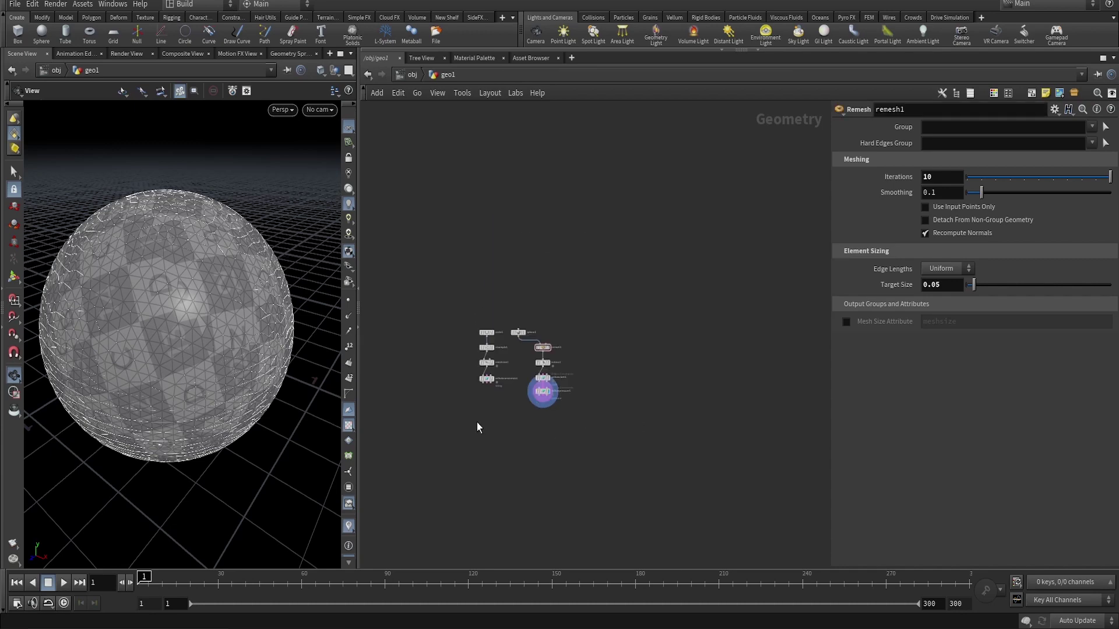
scroll(519, 501, up, 2)
scroll(519, 502, up, 3)
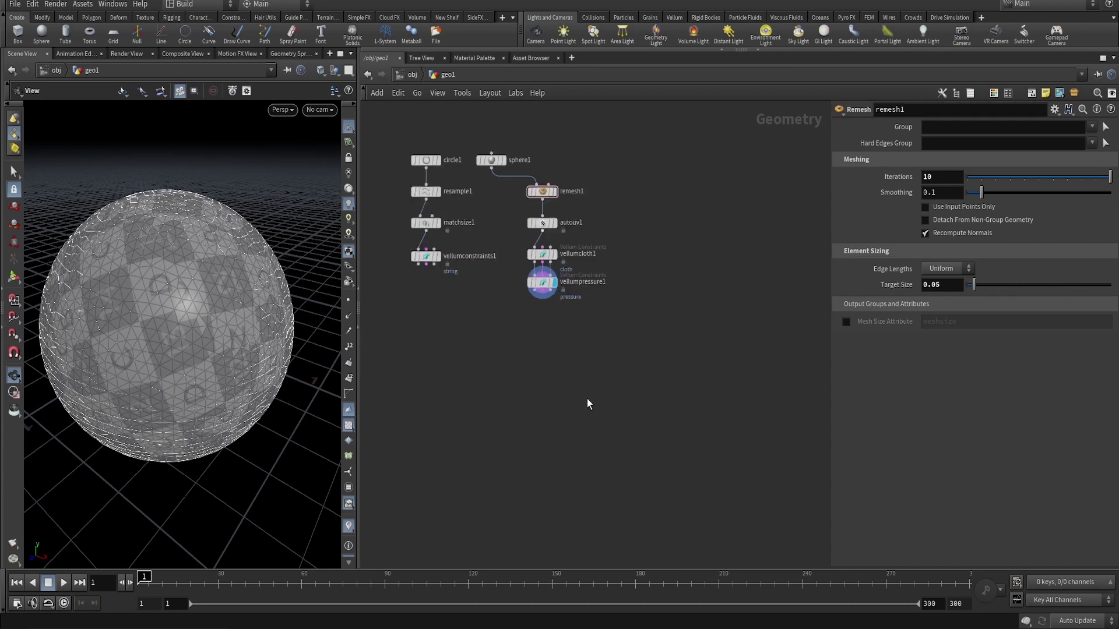
mouse_move(597, 333)
mouse_down()
mouse_move(538, 192)
mouse_move(486, 191)
mouse_up()
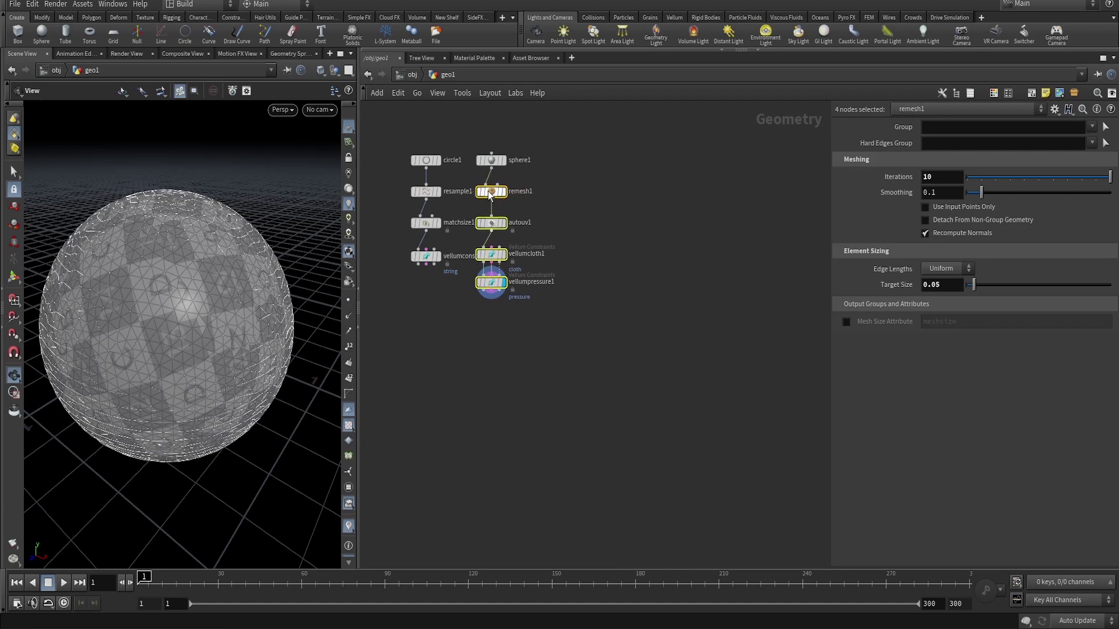
click(486, 369)
Place four Null nodes in a row below the chains.
key(Tab)
text(null)
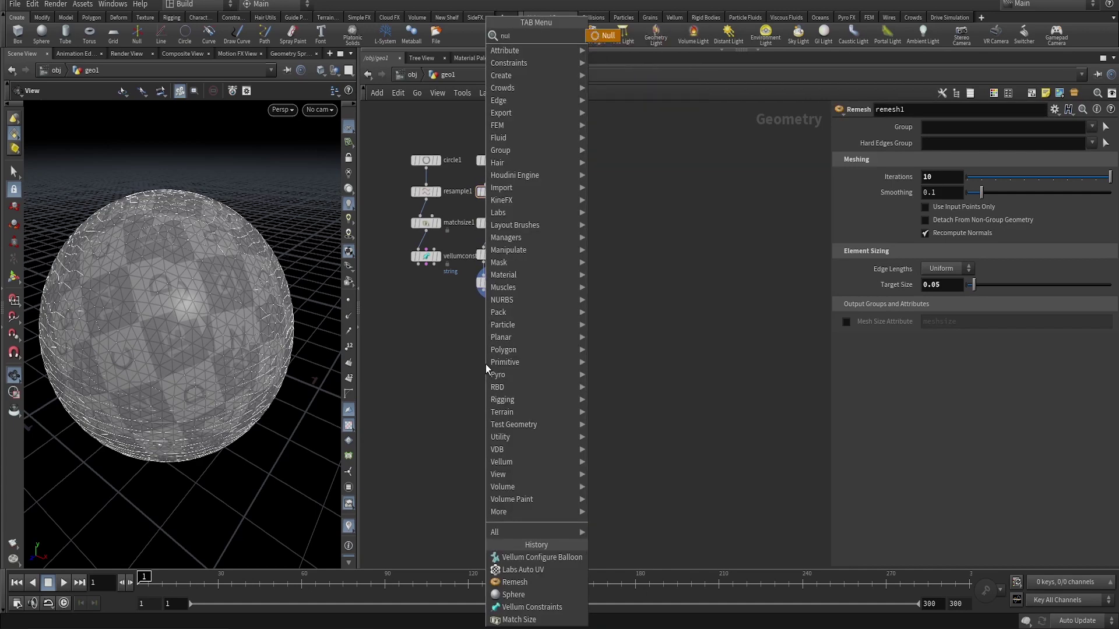
click(604, 36)
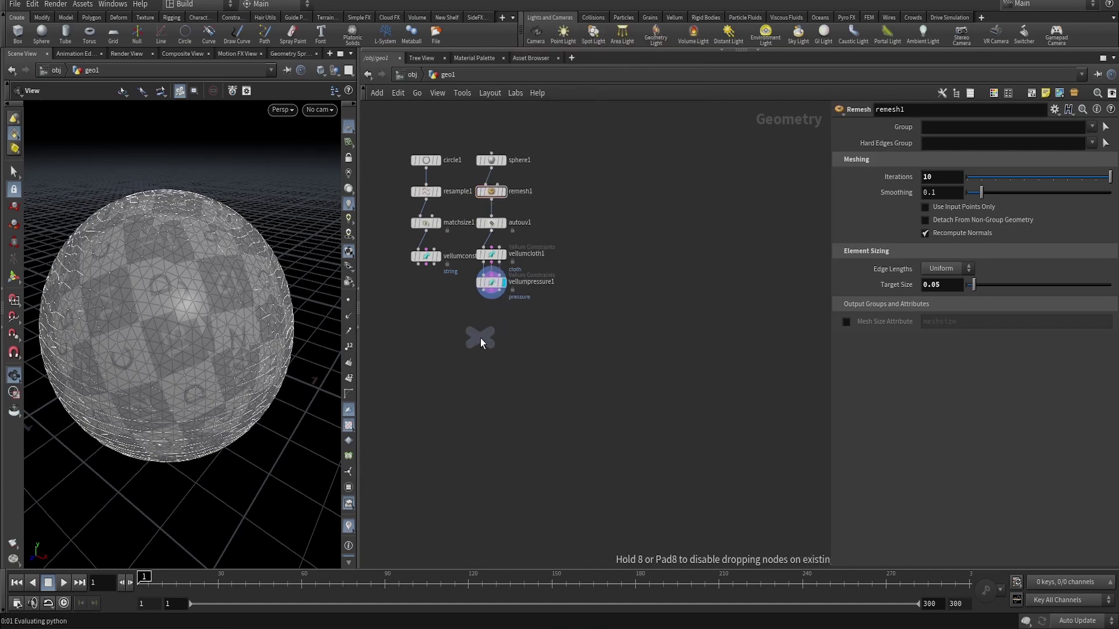
click(478, 341)
mouse_move(477, 340)
alt+mouse_down()
mouse_move(533, 340)
mouse_move(392, 340)
alt+mouse_up()
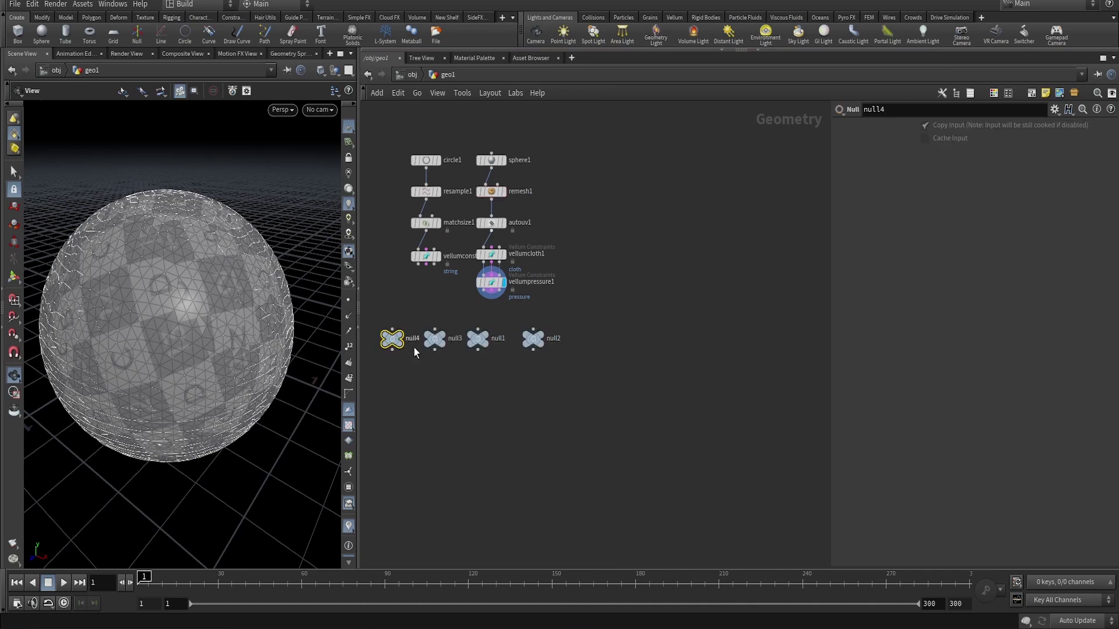
drag(533, 339, 523, 339)
Wire vellumconstraints1's first and second outputs into null4 and null3.
drag(418, 265, 391, 331)
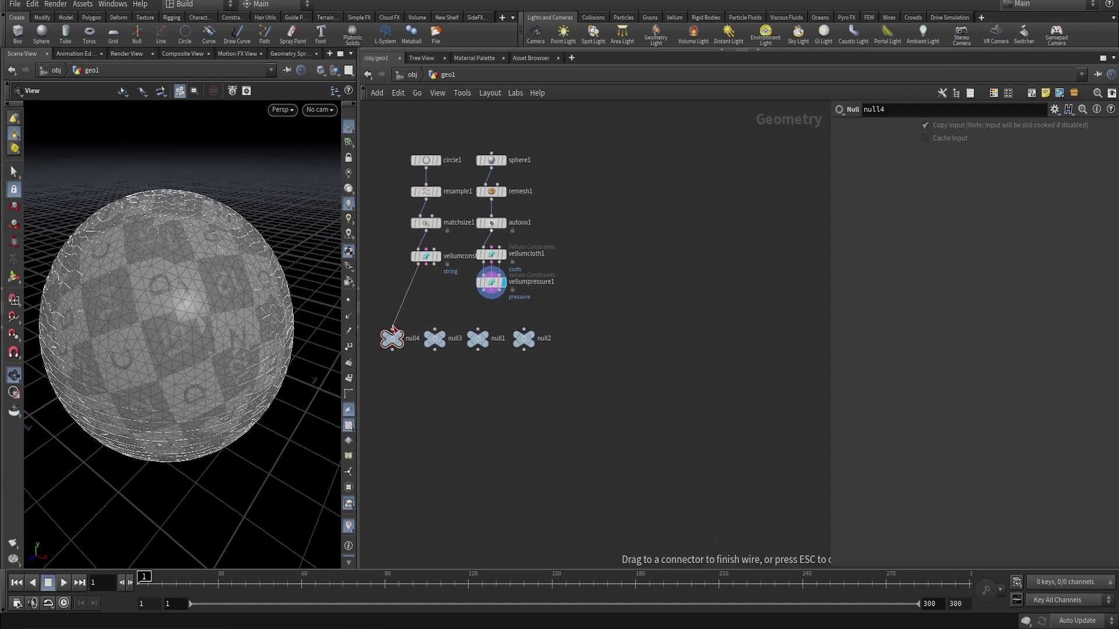
mouse_move(427, 265)
mouse_down()
mouse_move(435, 331)
mouse_move(490, 296)
mouse_move(523, 331)
mouse_up()
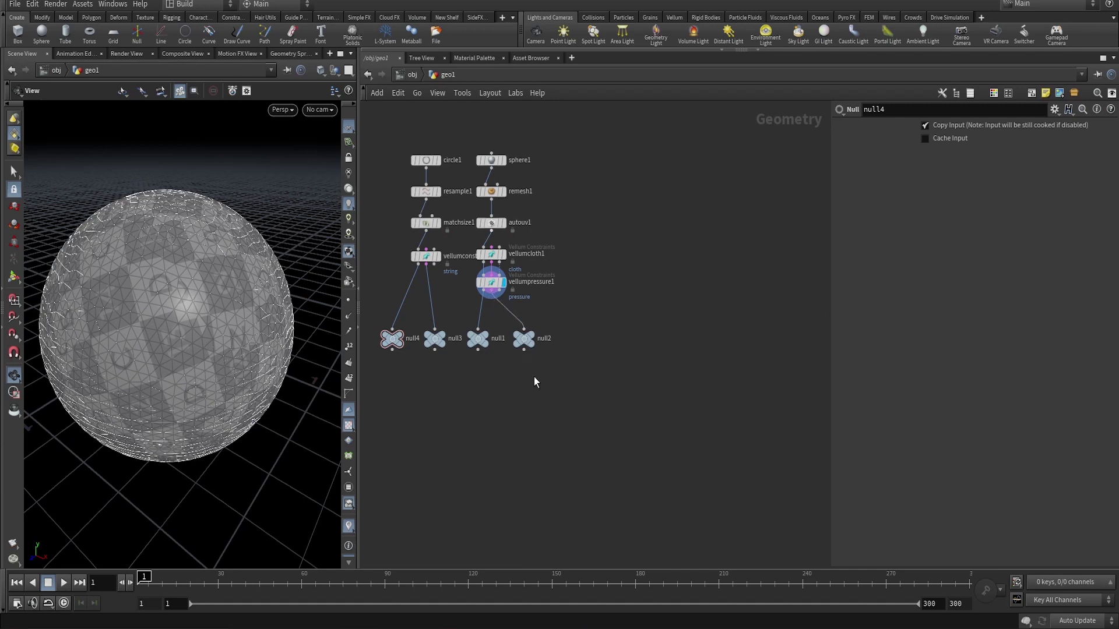
key(F2)
text(GE)
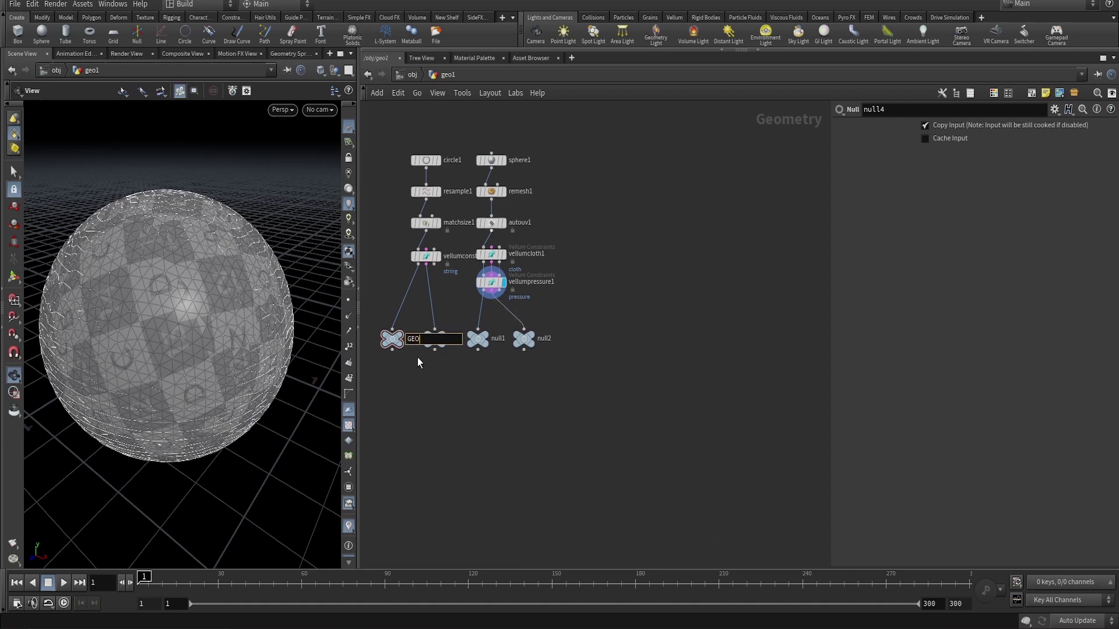
Name the first two nulls GEO and CON.
text(O)
key(Tab)
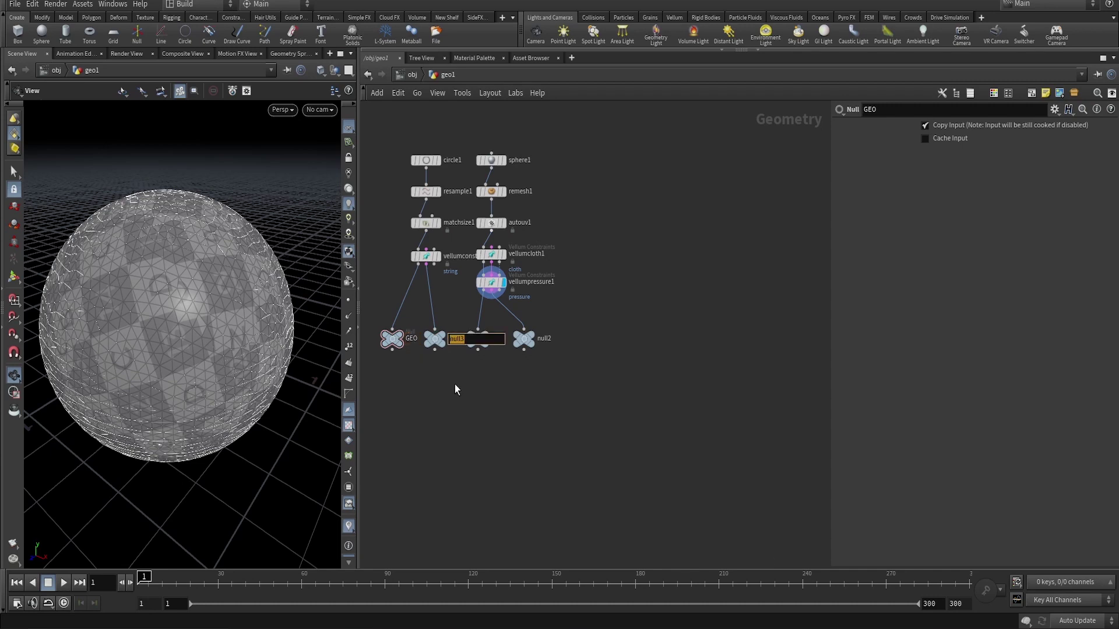
text(CON)
key(Return)
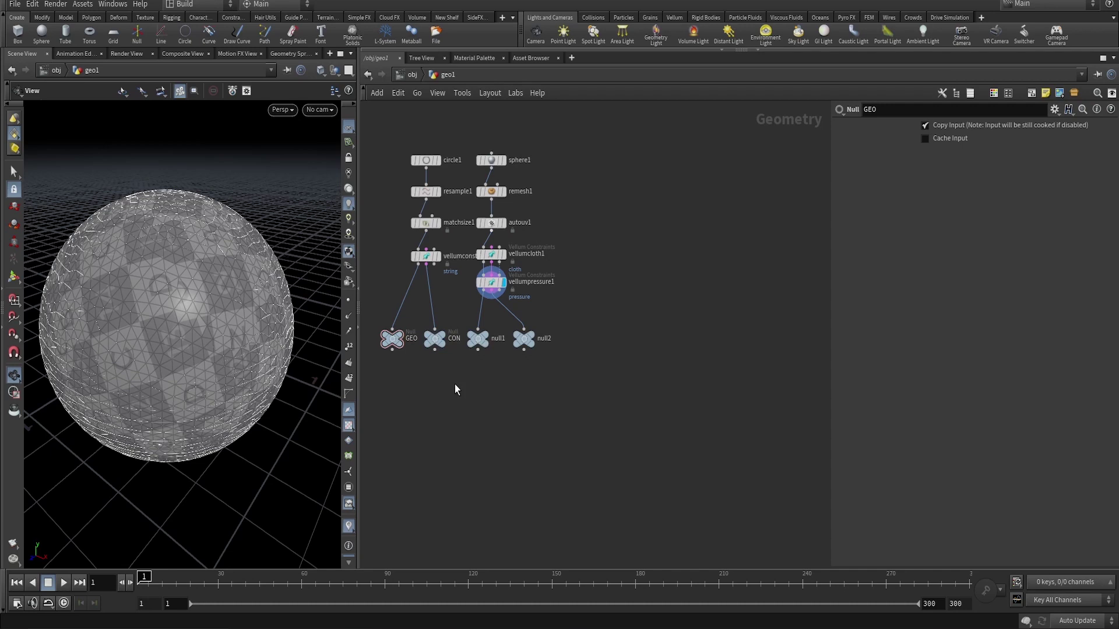
Name null1 GEO_OBJ and null2 CON_OBJ.
double_click(498, 339)
text(GEO)
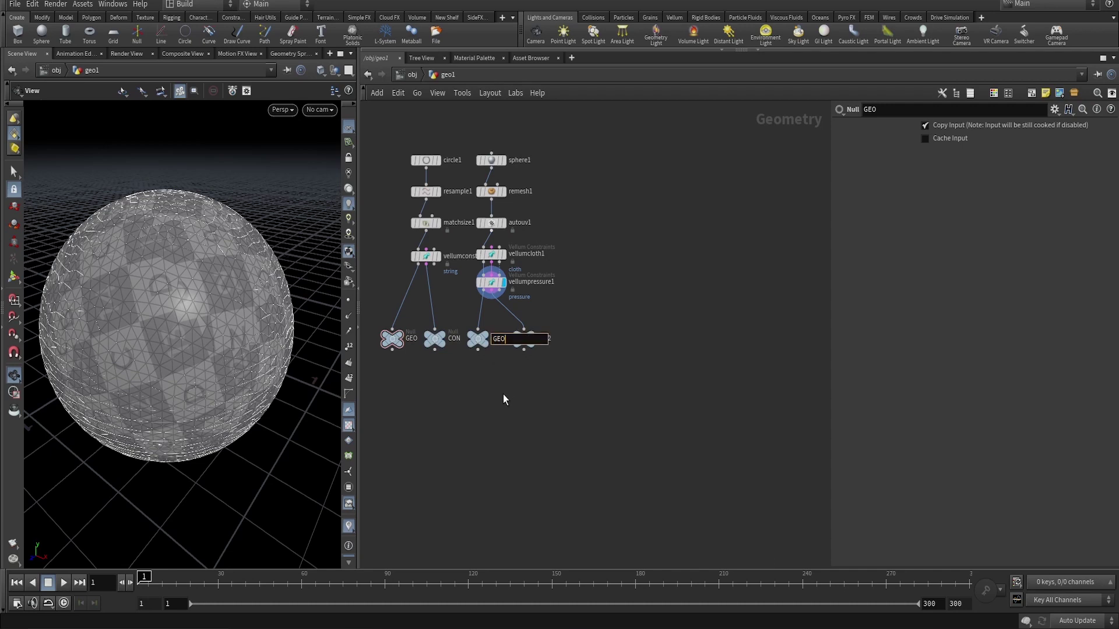
text(_OB)
text(J)
key(Return)
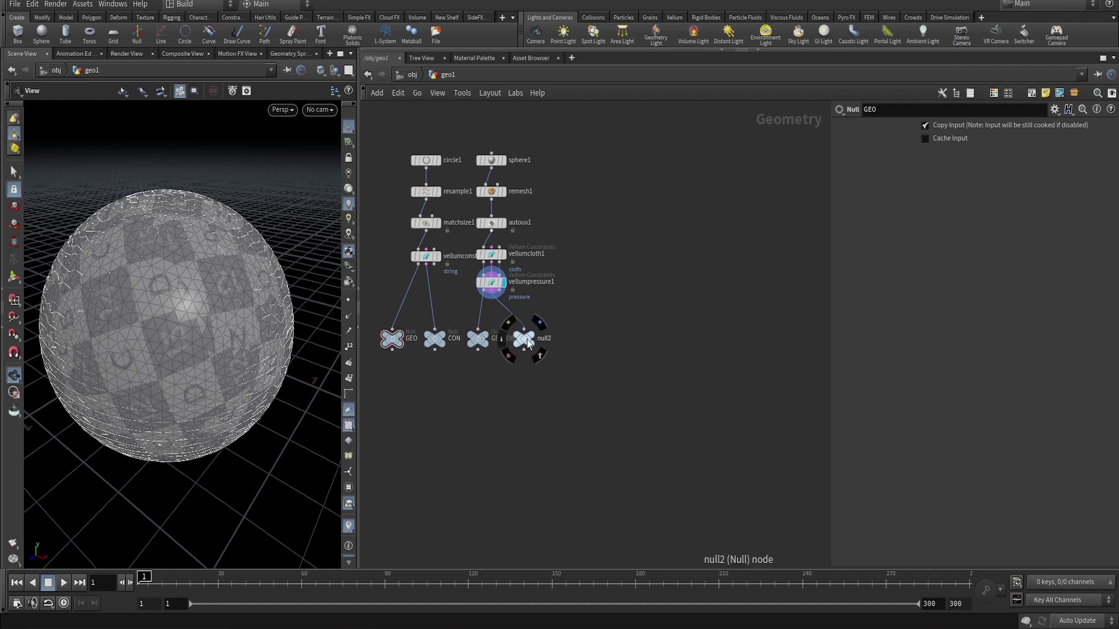
double_click(547, 341)
text(CON)
text(_O)
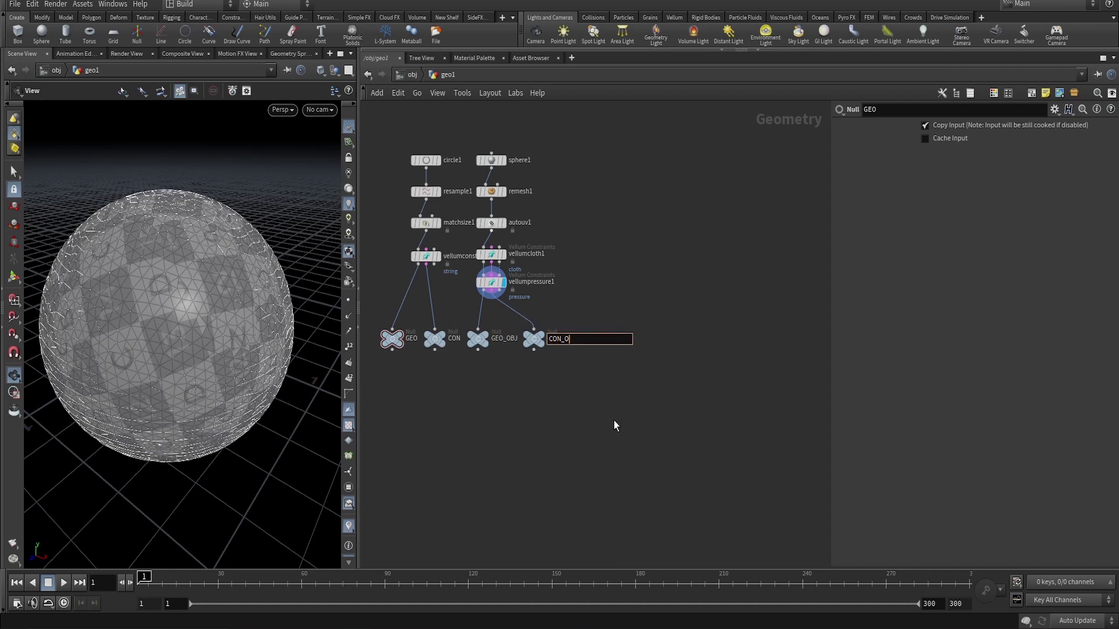
text(BJ)
key(Return)
Create a DOP Network below the nulls and go inside it.
key(Tab)
text(dop)
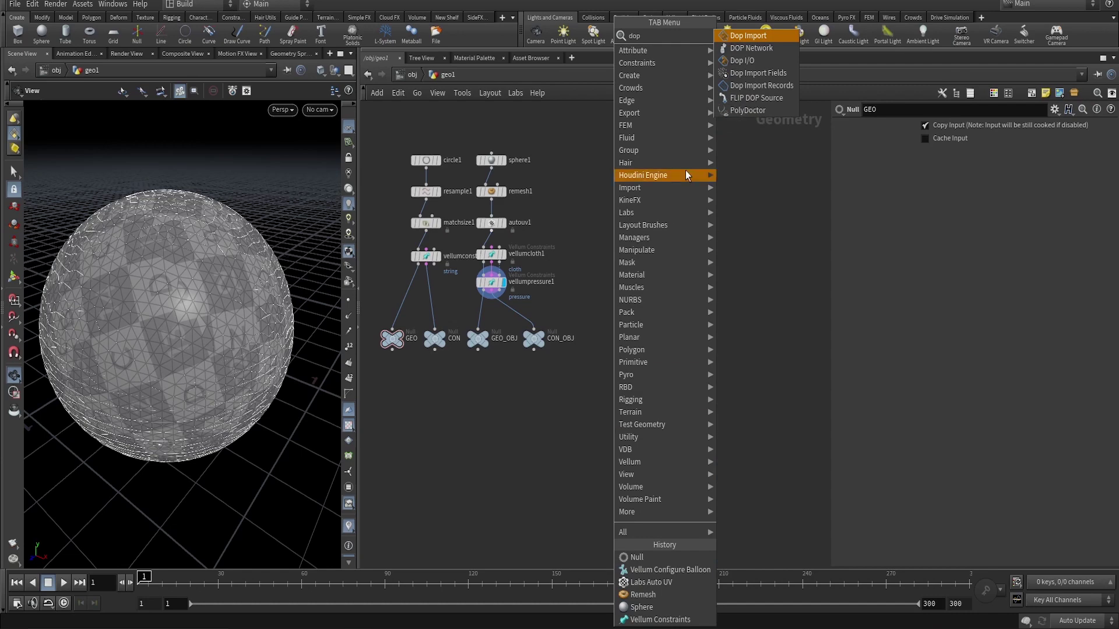
click(752, 42)
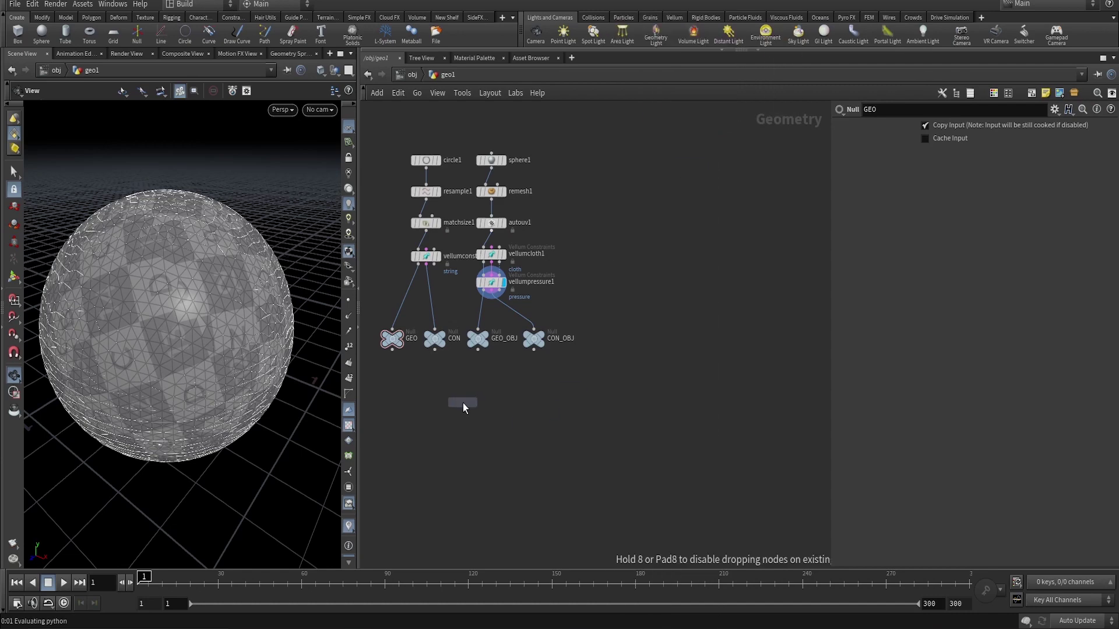
click(463, 403)
double_click(465, 401)
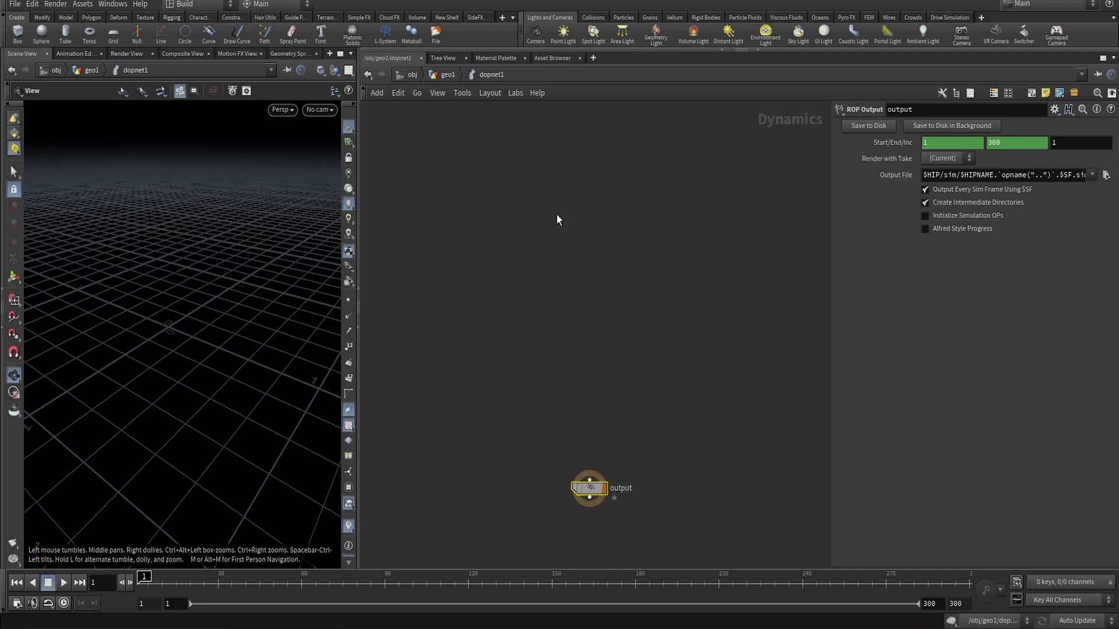
Add a Vellum Solver wired into the output node.
key(Tab)
text(vels)
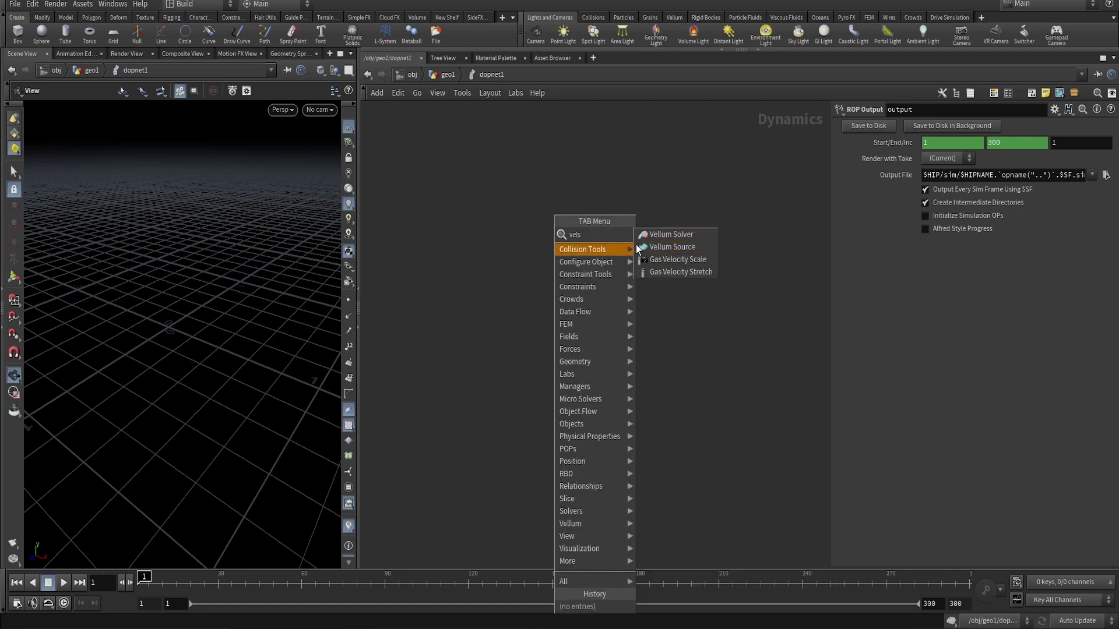
click(635, 245)
click(592, 359)
drag(590, 361, 592, 472)
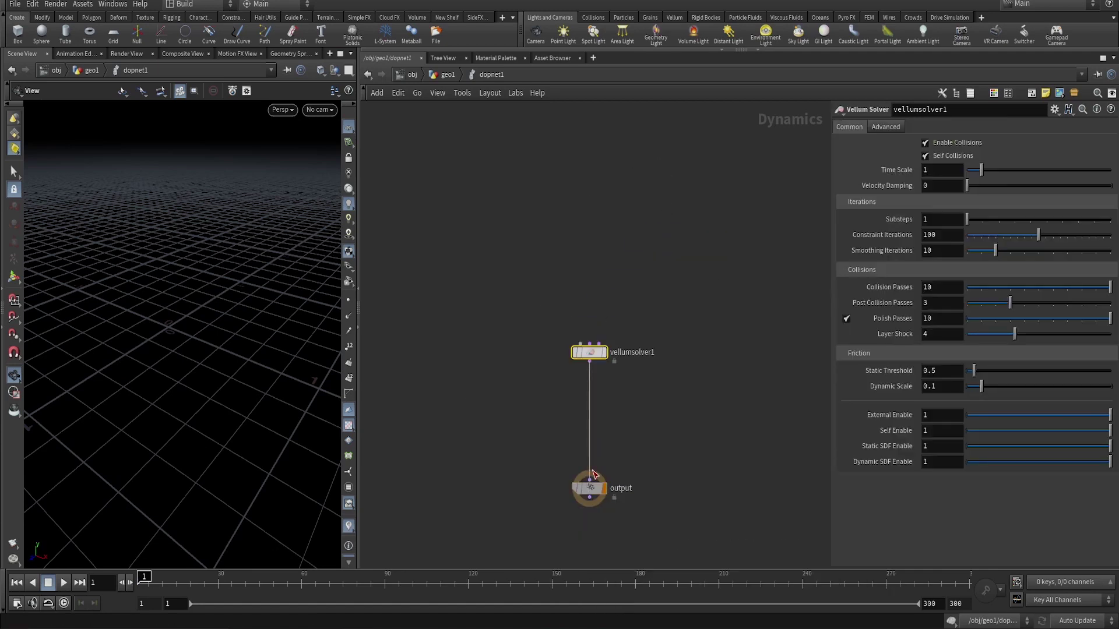
Add a Vellum Object wired into the Vellum Solver's first input.
key(Tab)
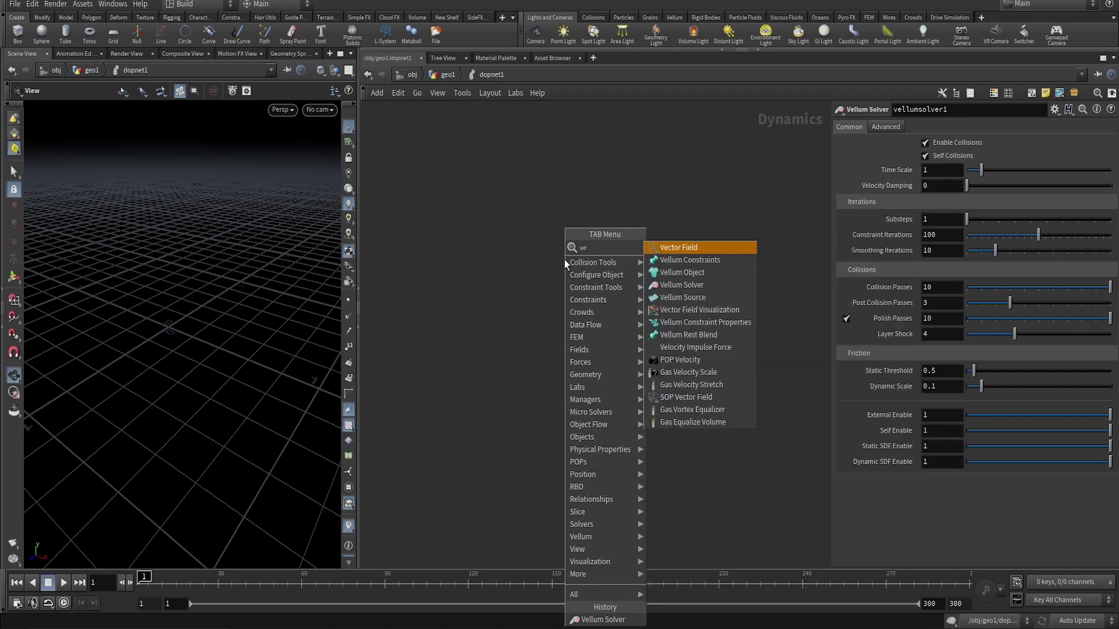
click(662, 299)
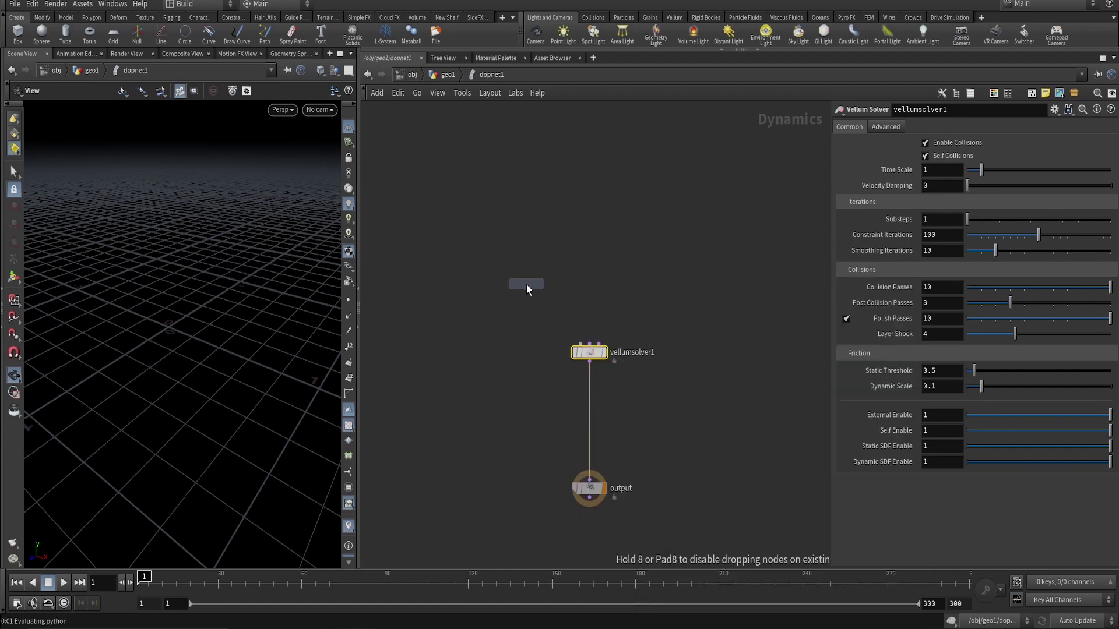
click(497, 299)
drag(495, 305, 580, 344)
Pick a Vellum Source node from the node search.
key(Tab)
text(ve)
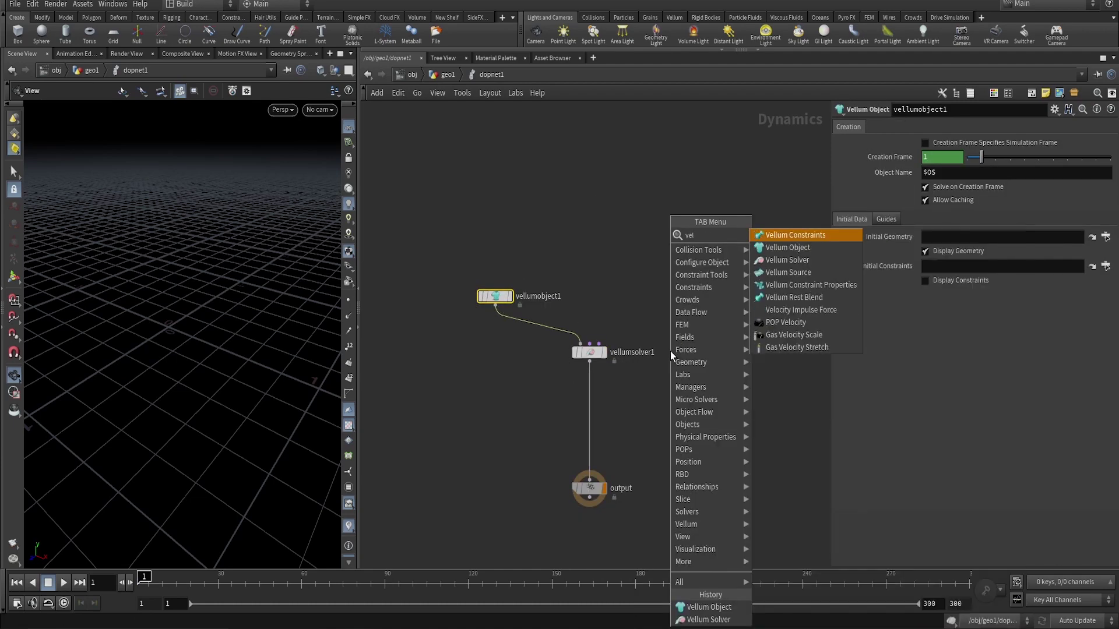
click(775, 252)
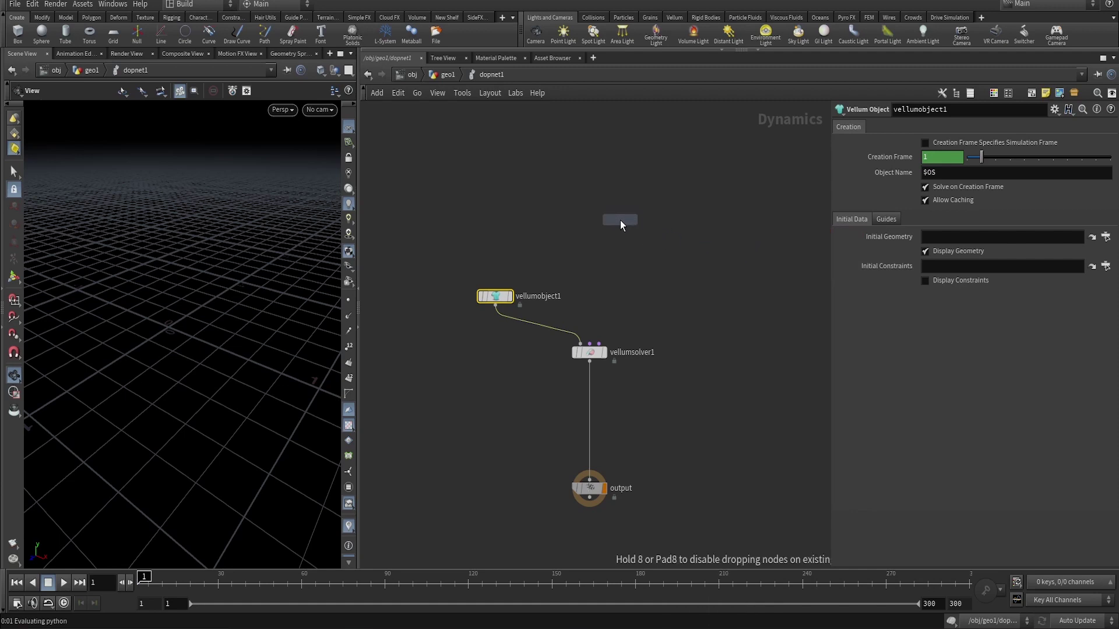
Place two Vellum Sources feeding merge1, and wire merge1 into vellumsolver1.
click(620, 220)
click(732, 221)
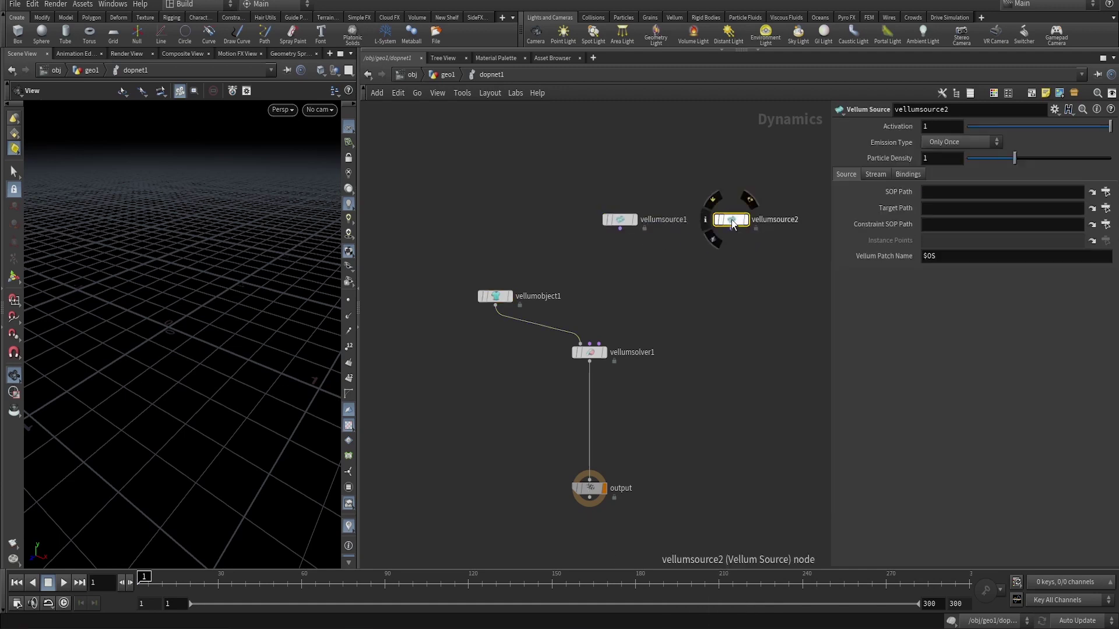
key(Tab)
text(m)
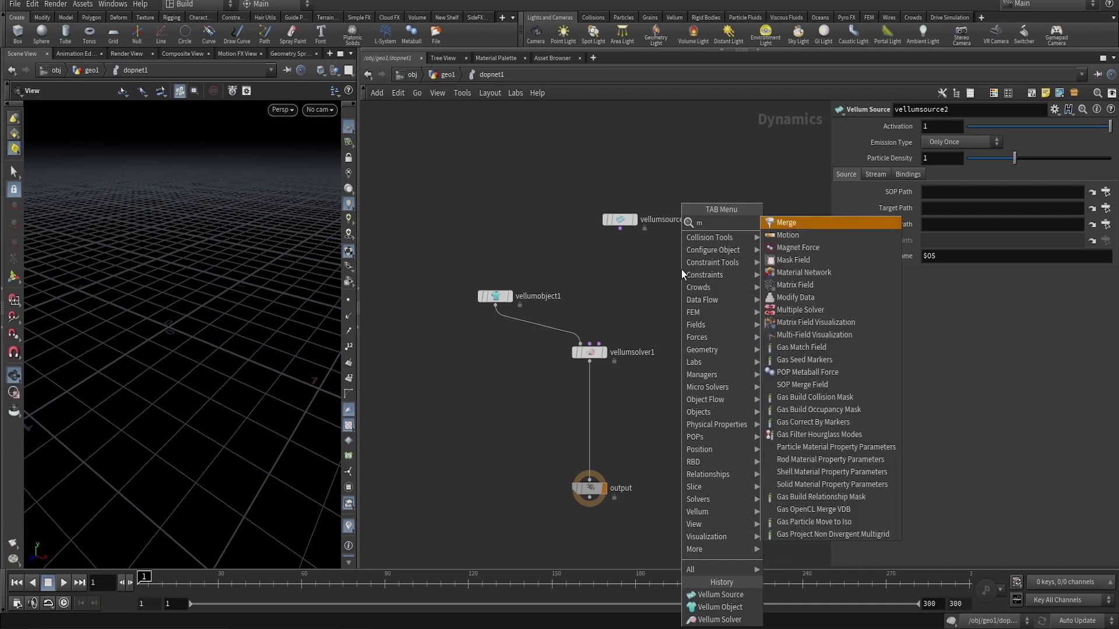
text(erge)
key(Return)
click(685, 271)
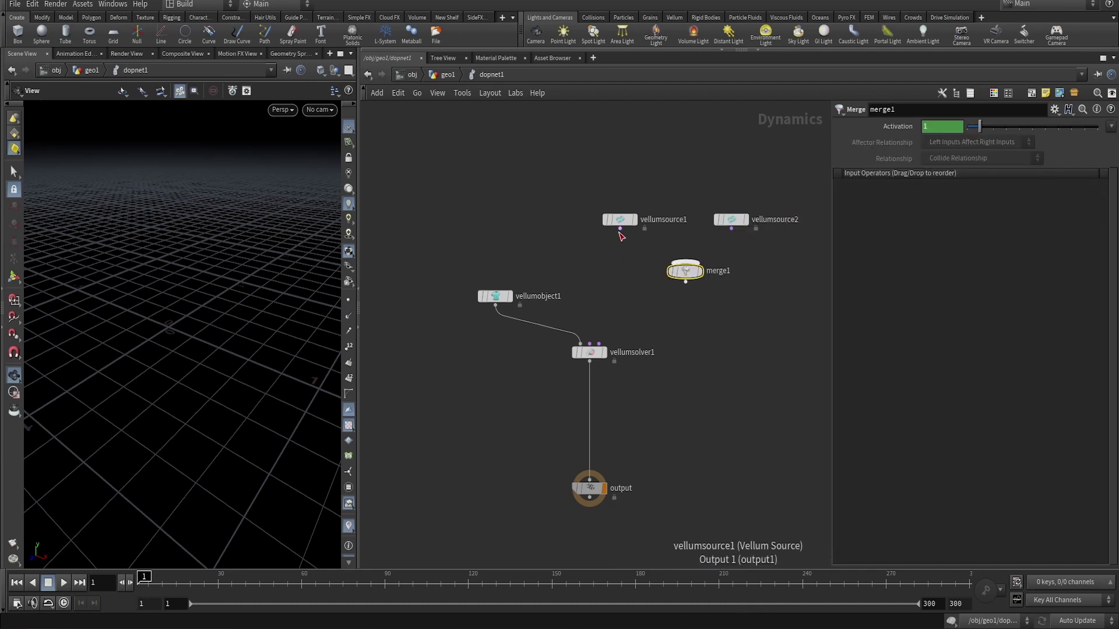
drag(620, 228, 685, 262)
drag(731, 229, 599, 344)
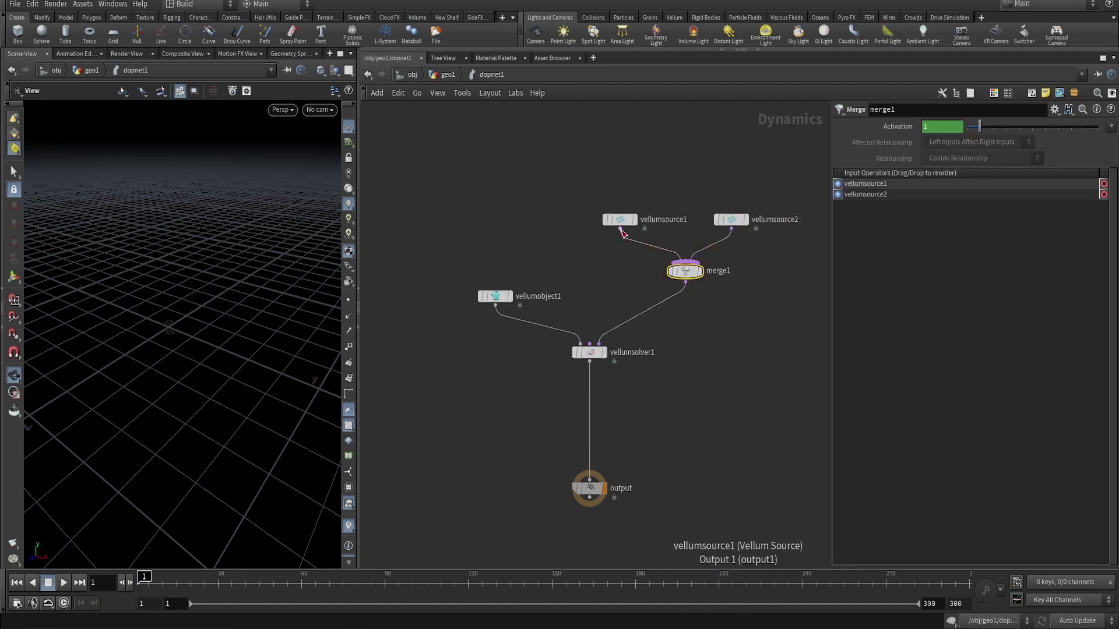
Rename the two Vellum Sources CIRCL and OBJ.
double_click(665, 220)
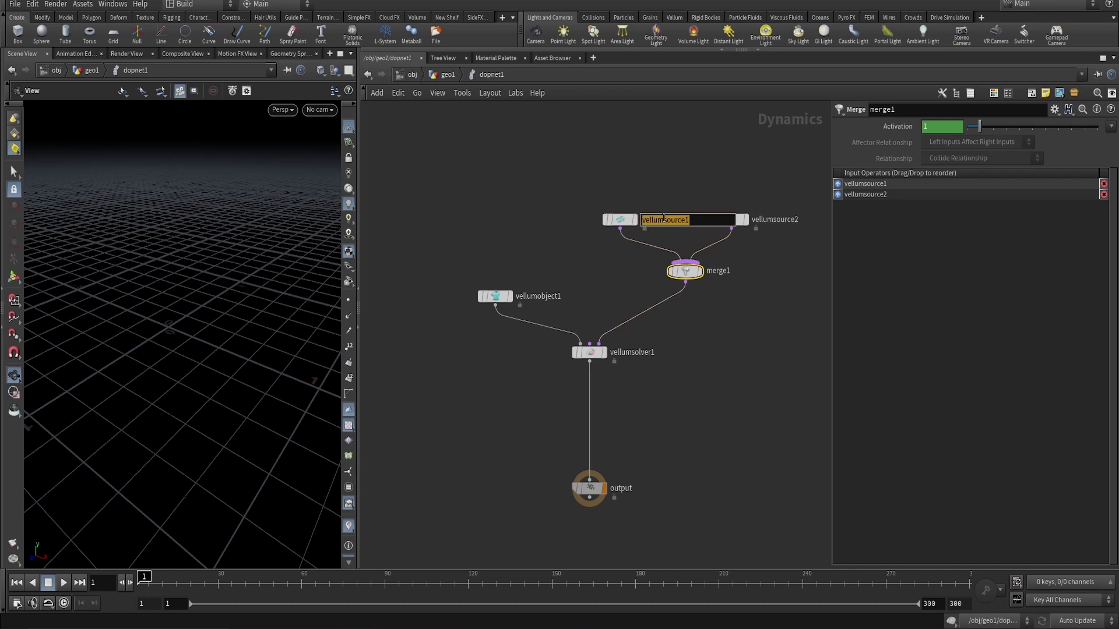
text(Cl)
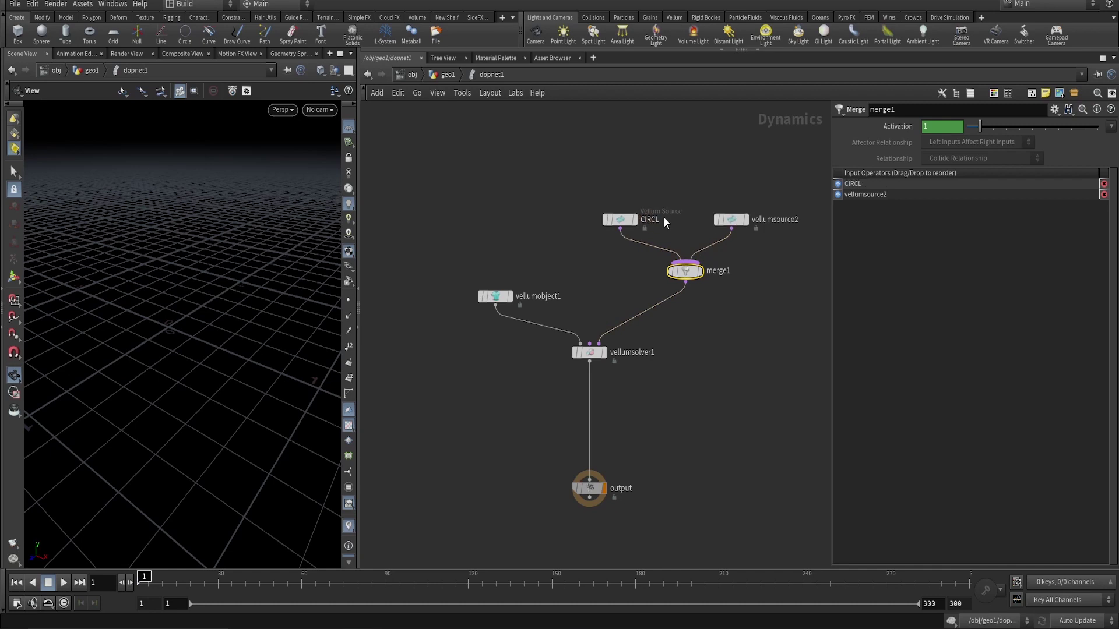
double_click(776, 219)
text(OBJ)
Set CIRCL's SOP Path to GEO and its Constraint SOP Path to CON.
click(620, 220)
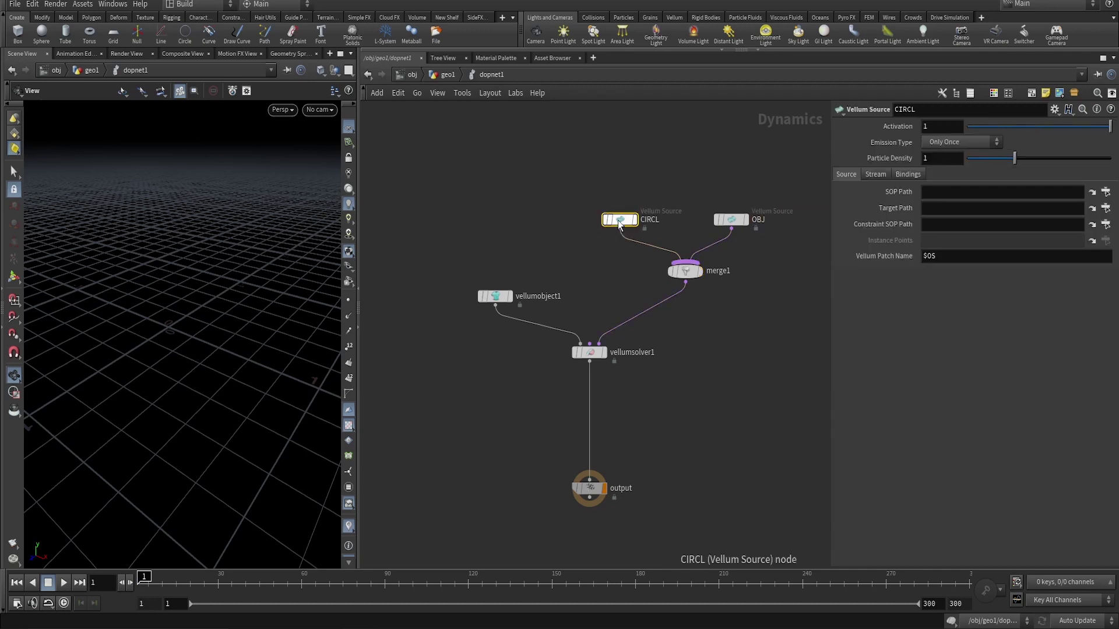
click(1106, 192)
click(995, 160)
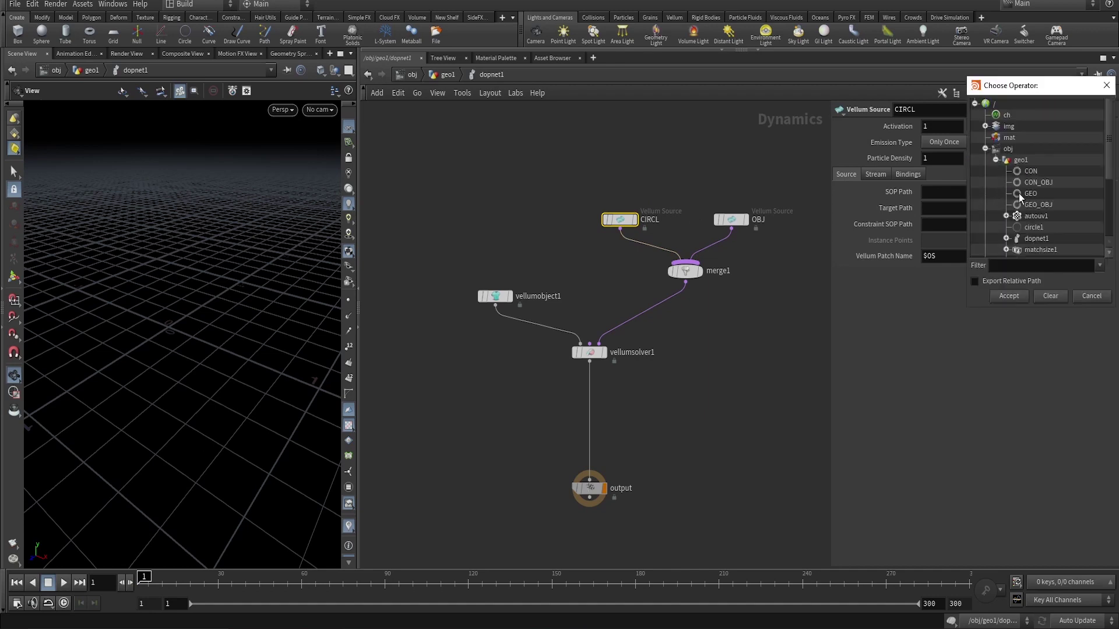
double_click(1026, 197)
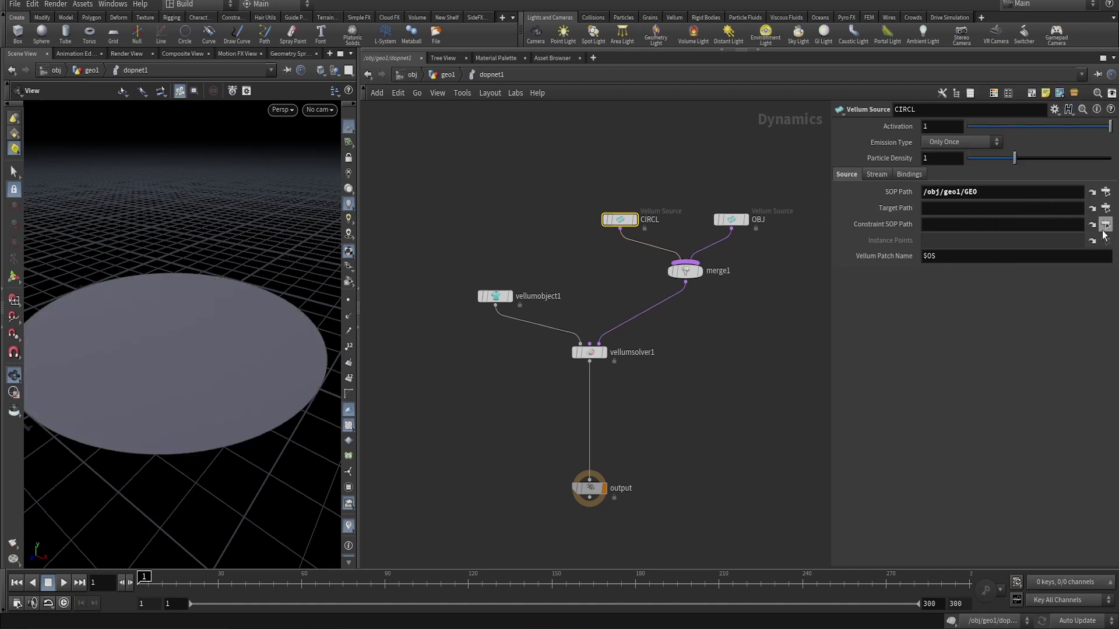
click(1105, 224)
click(1040, 212)
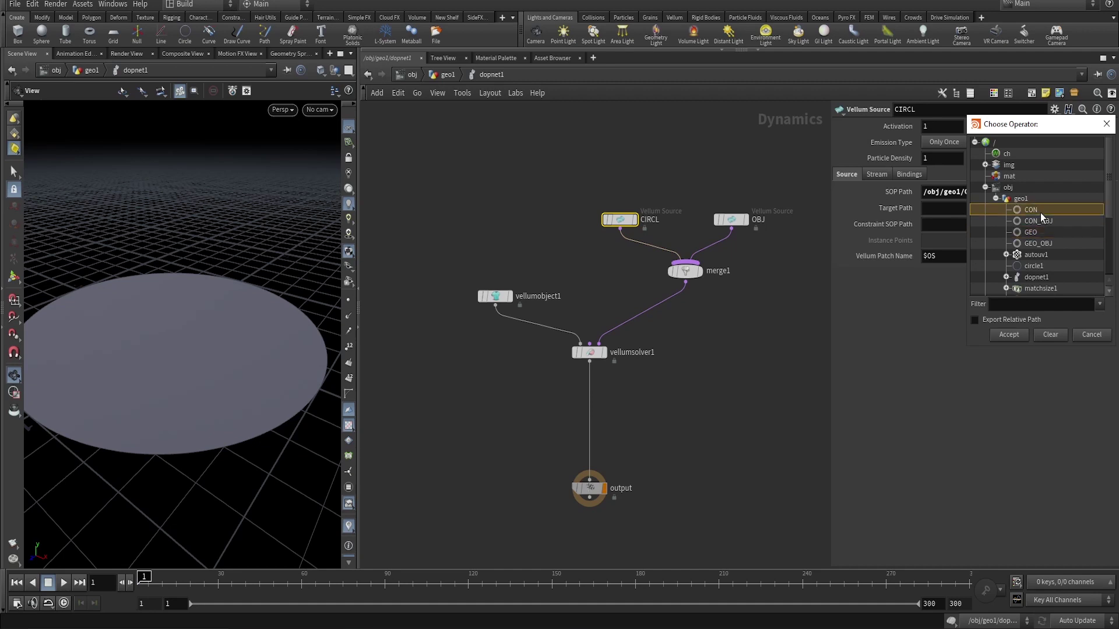
double_click(1040, 212)
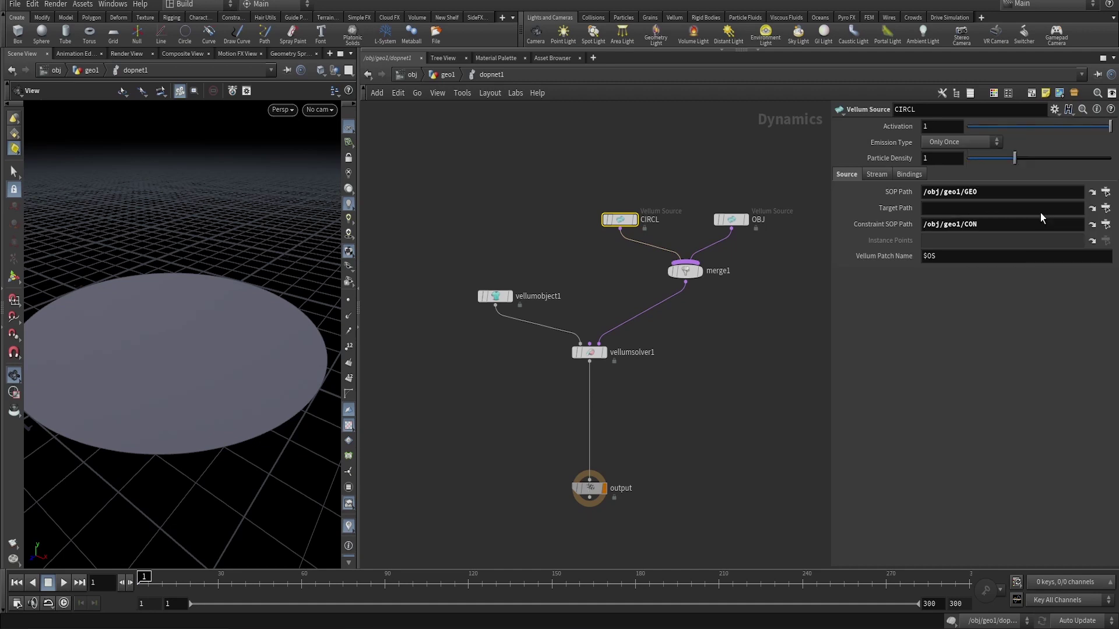
Point OBJ's geometry at GEO_OBJ and CON_OBJ, then review both sources' paths.
click(731, 219)
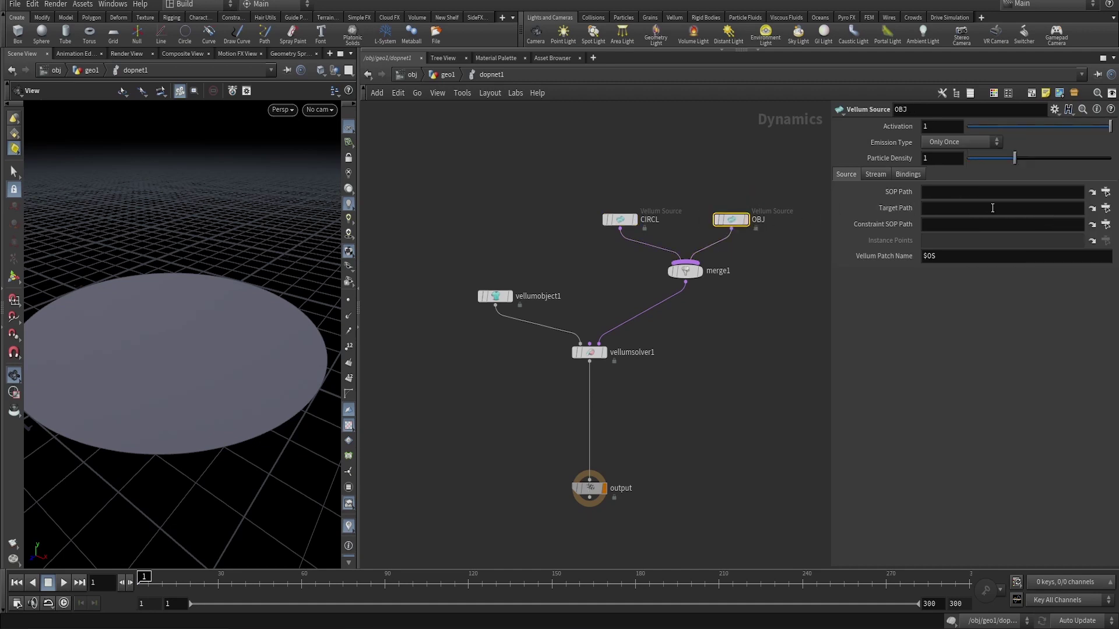
click(1105, 192)
double_click(1038, 207)
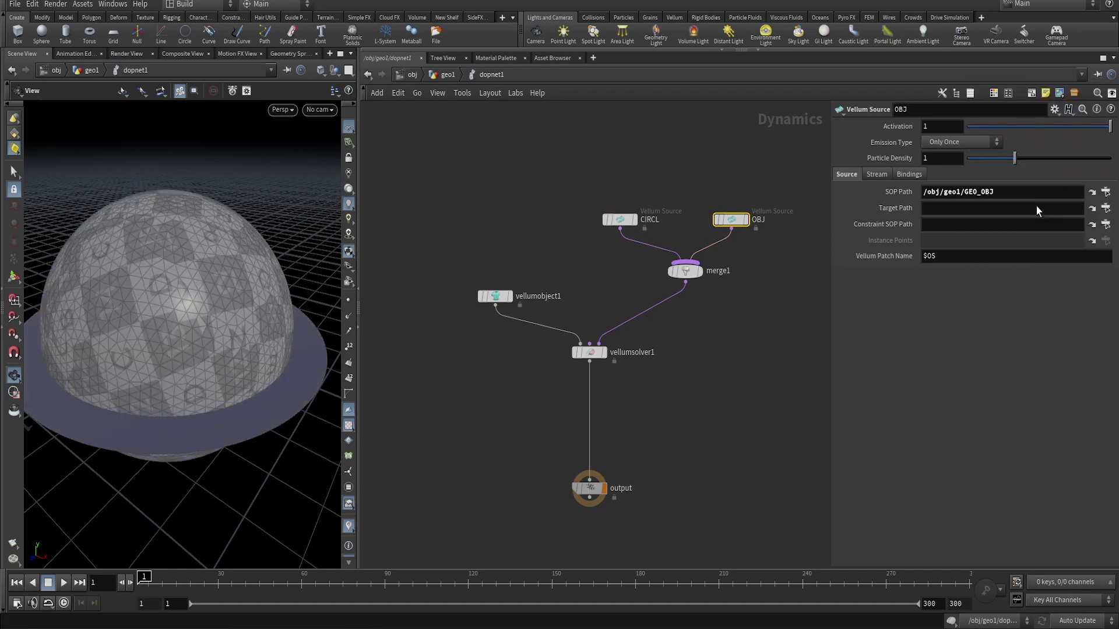
click(1105, 224)
key(Escape)
click(617, 222)
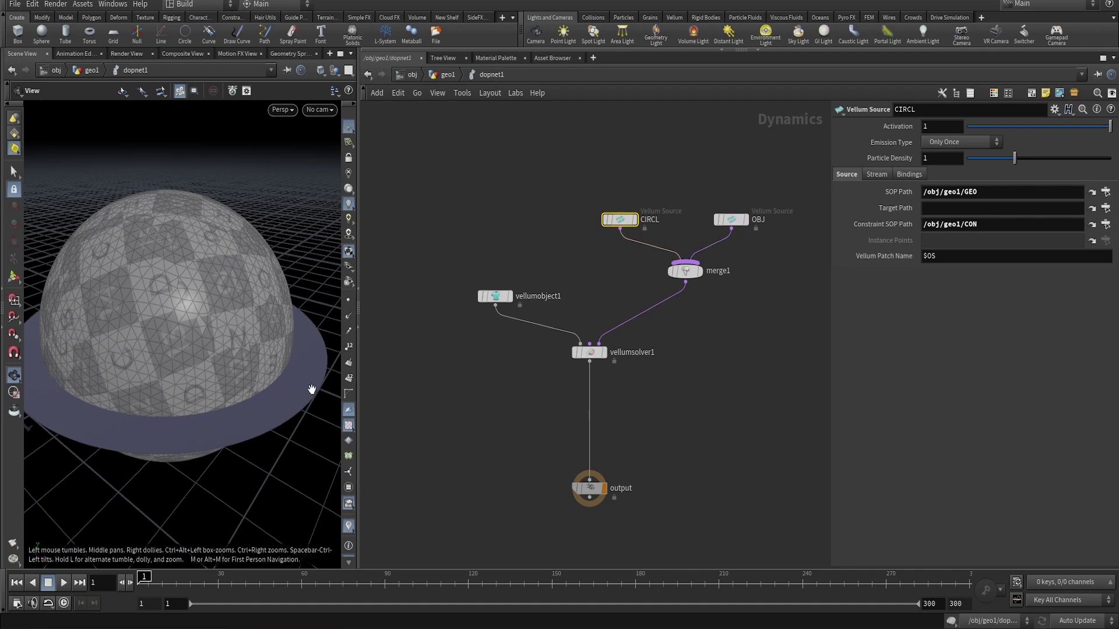
click(731, 220)
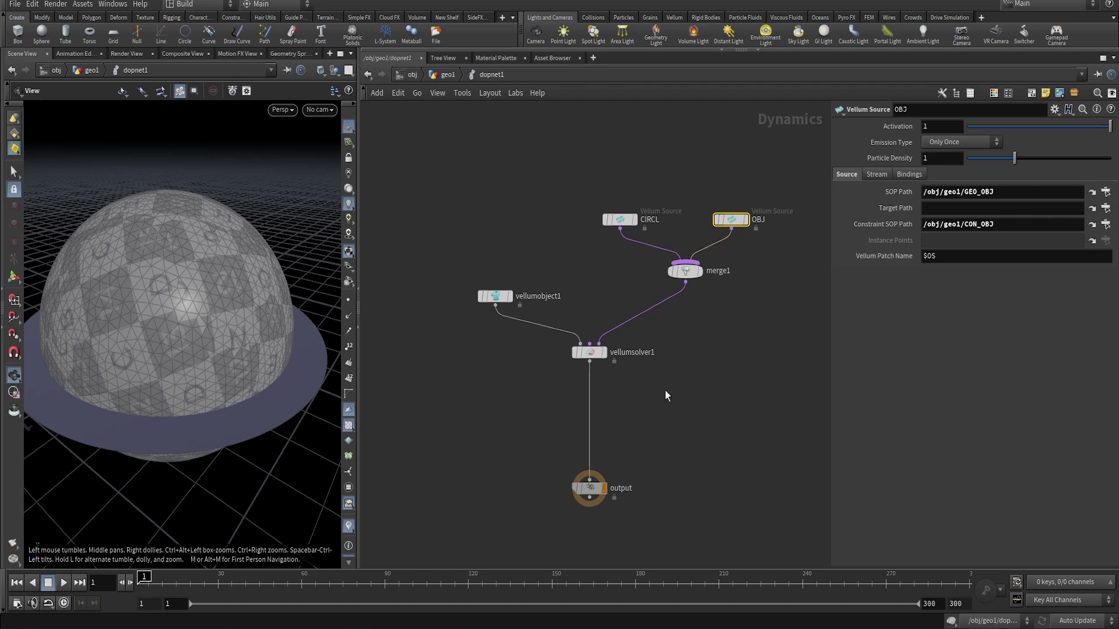
key(Tab)
Add a POP Attract node wired into vellumsolver1's Particle Forces input.
click(824, 240)
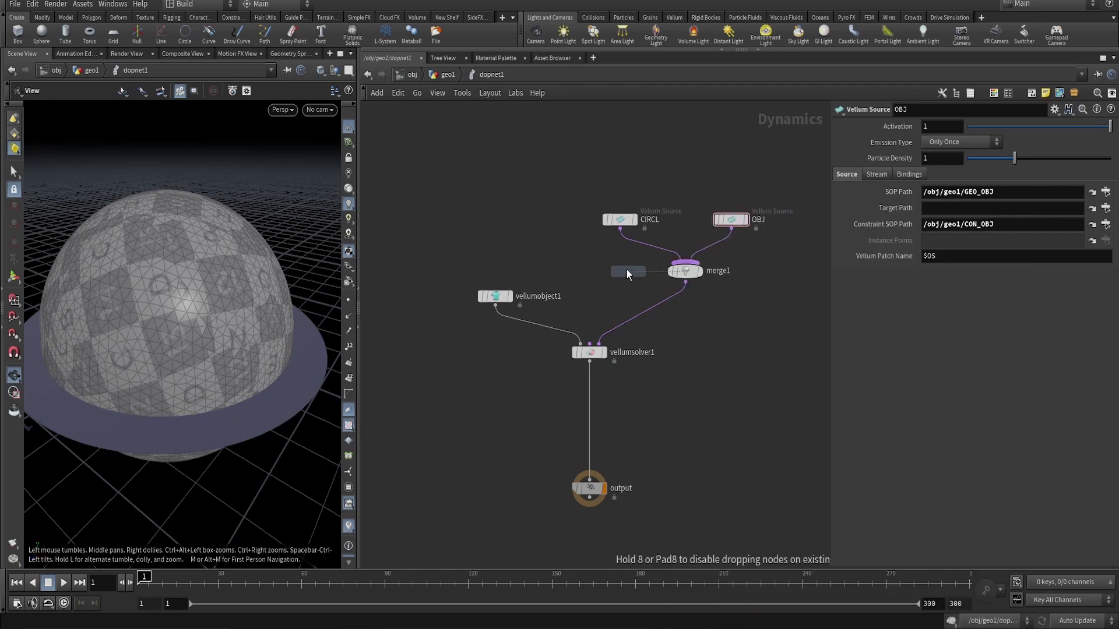
click(593, 282)
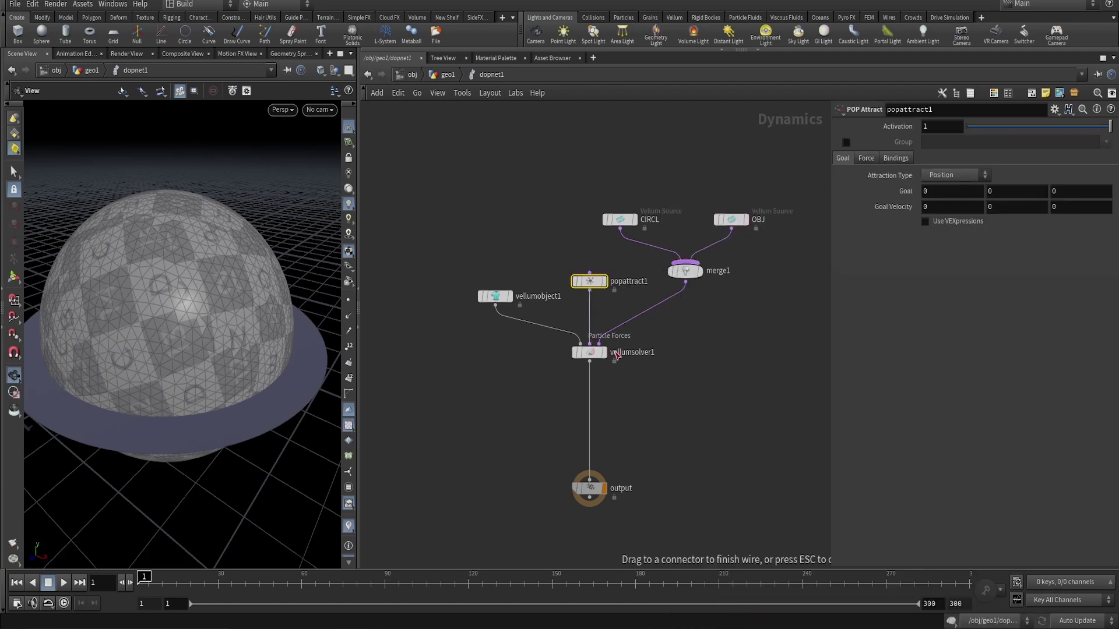
click(616, 355)
click(859, 161)
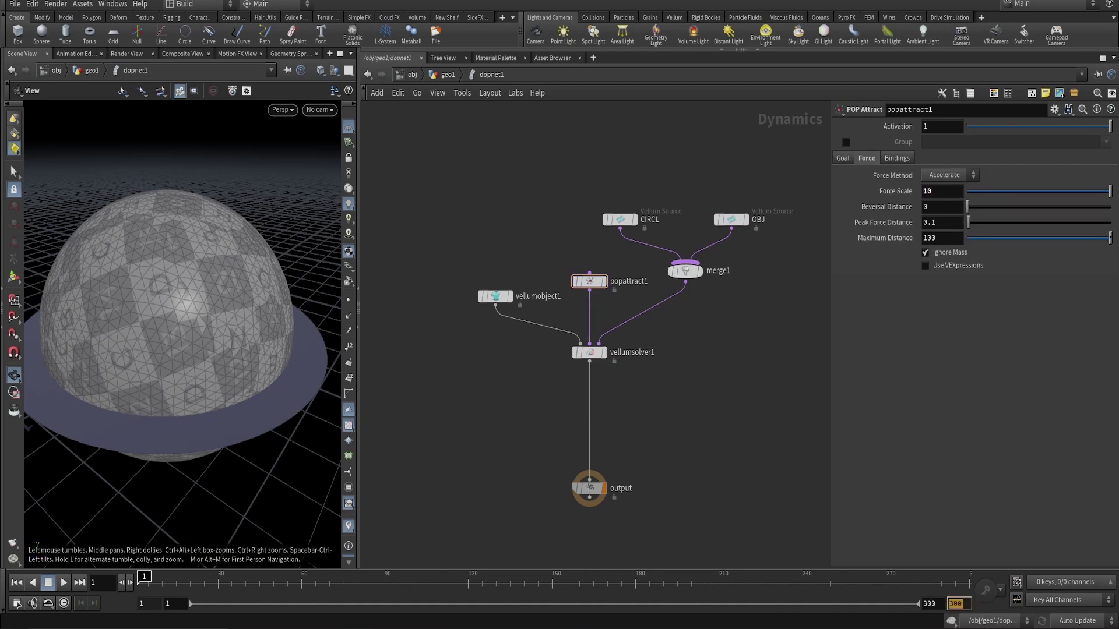
Set the end frame to 90, test-play the sim, and move CIRCL and OBJ higher.
text(90)
key(Return)
click(66, 582)
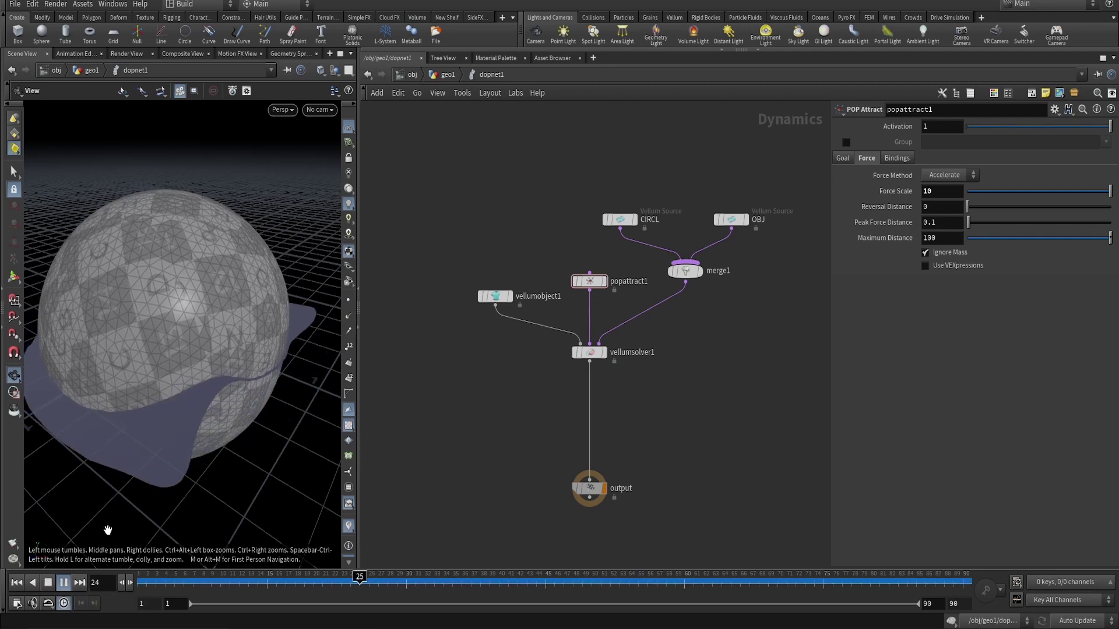
key(ctrl+Up)
scroll(494, 392, down, 3)
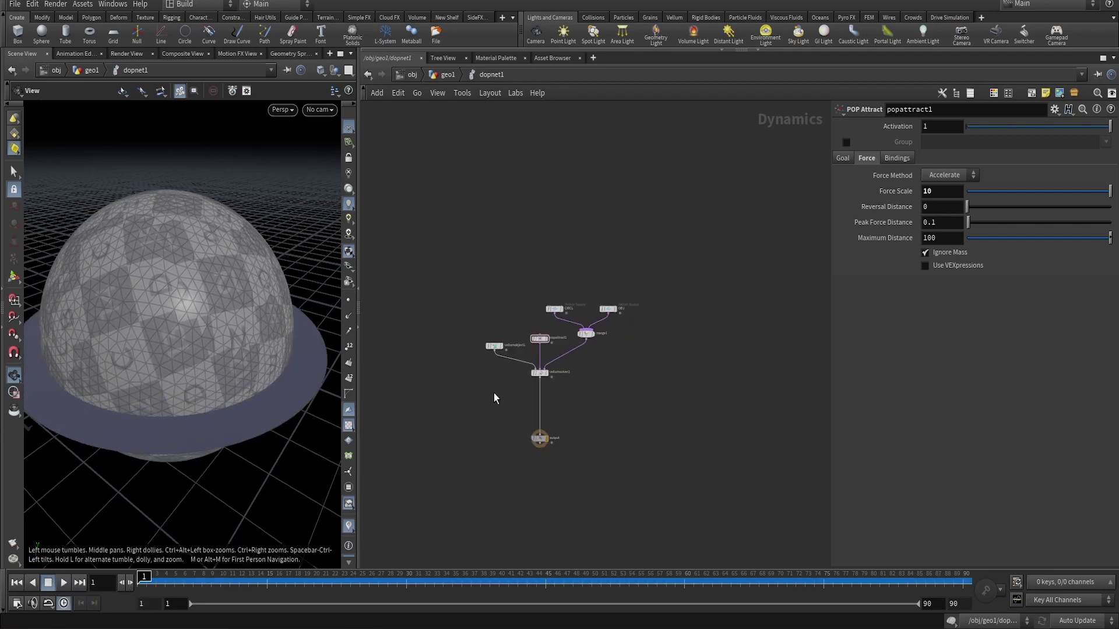
mouse_move(494, 249)
mouse_down()
mouse_move(656, 316)
mouse_move(606, 249)
mouse_up()
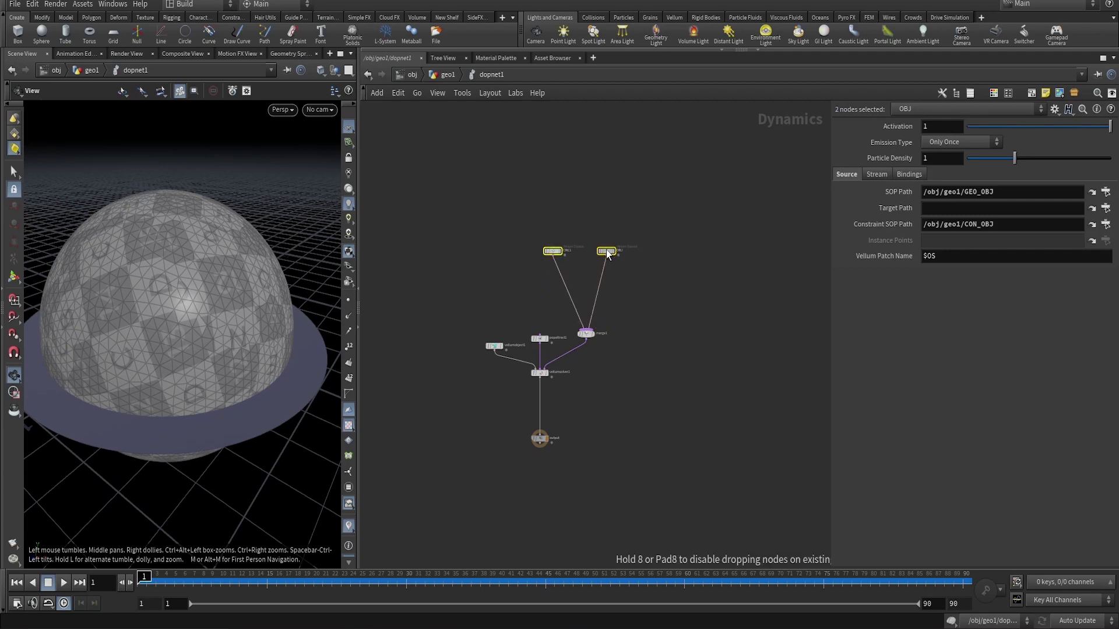
scroll(575, 253, up, 4)
Add a Vellum Constraint Properties node under CIRCL.
scroll(575, 253, down, 1)
key(o)
click(670, 348)
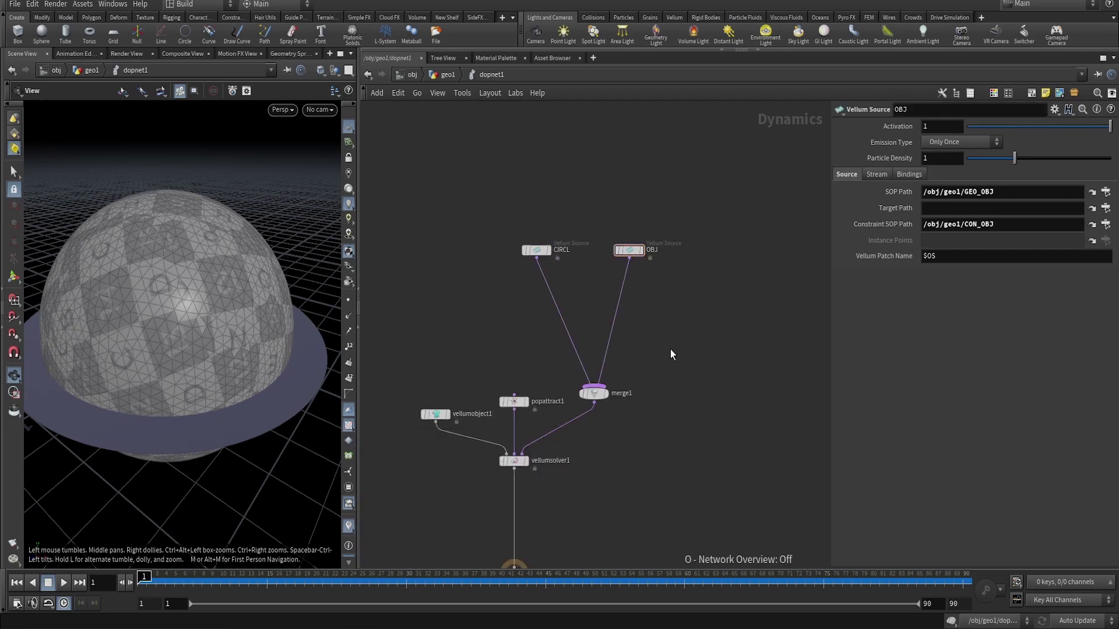
key(Tab)
text(vel con)
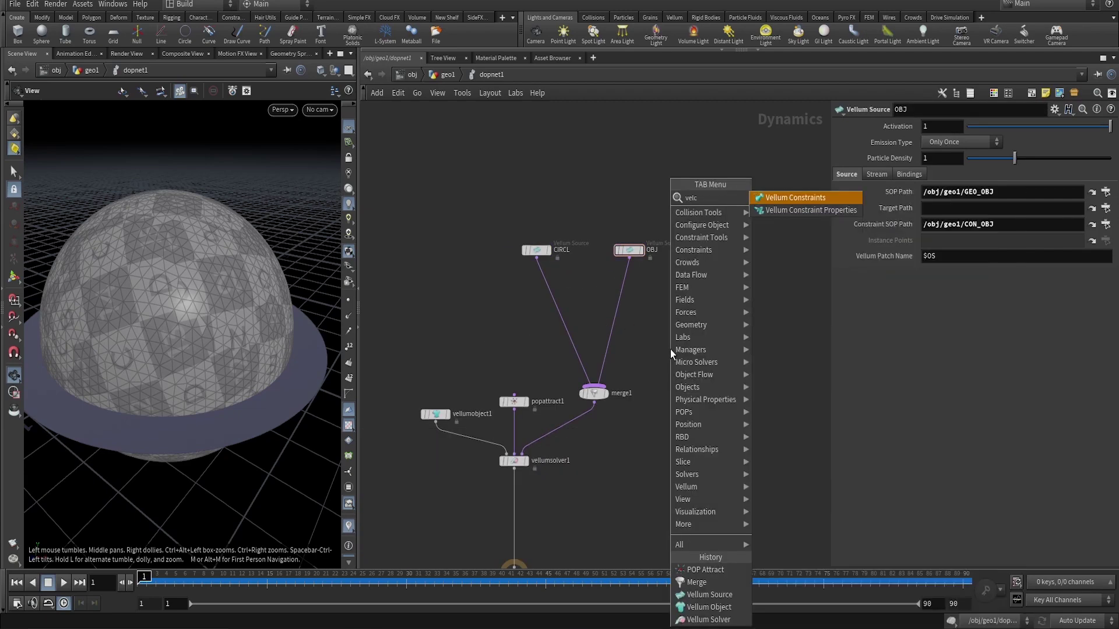
click(770, 211)
click(557, 310)
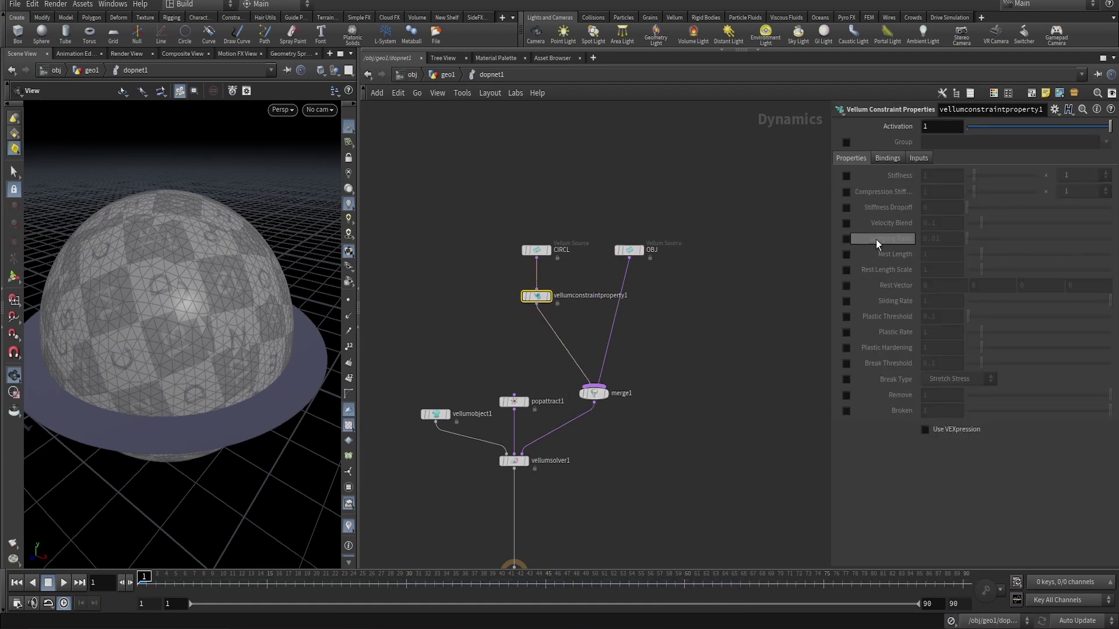
Enable and key Rest Length Scale, then key it at 0.1 on frame 30.
click(846, 269)
click(407, 578)
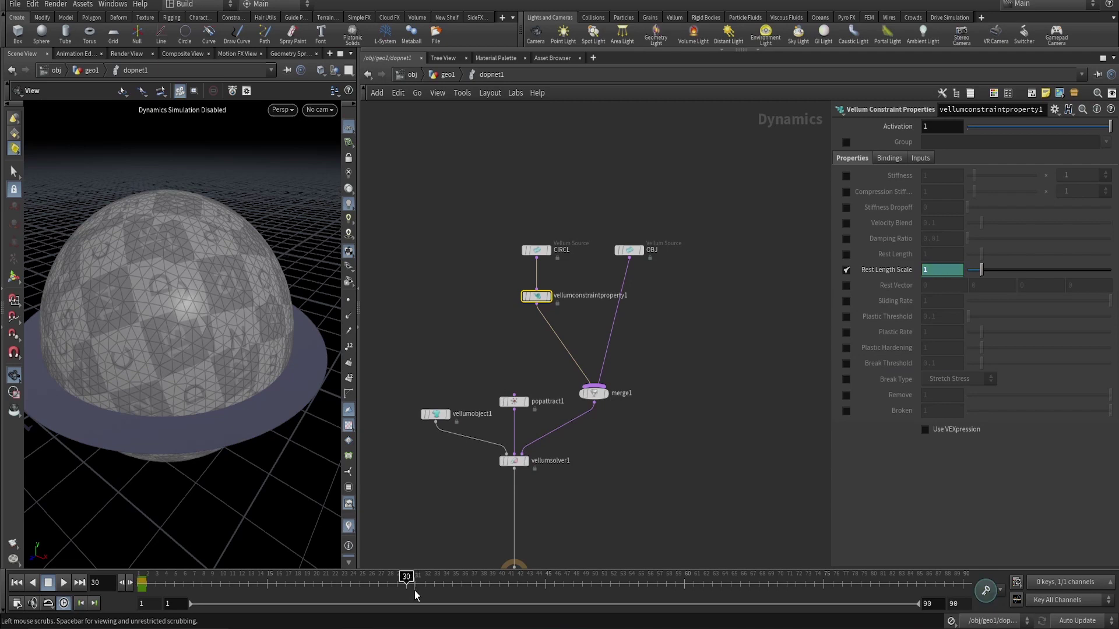
text(0.1)
key(Return)
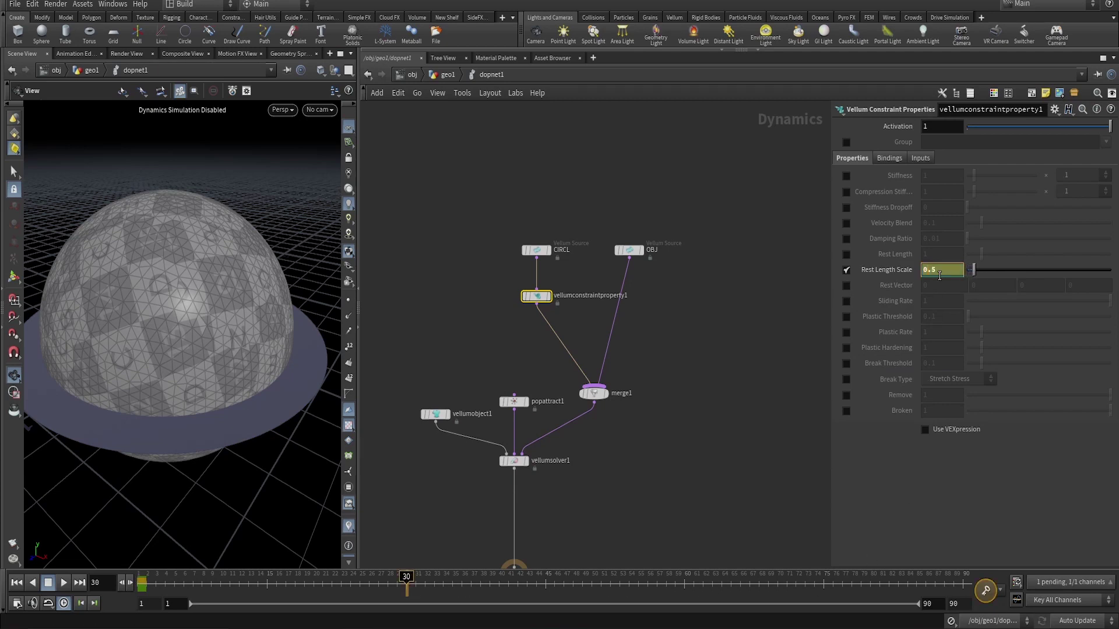
click(985, 591)
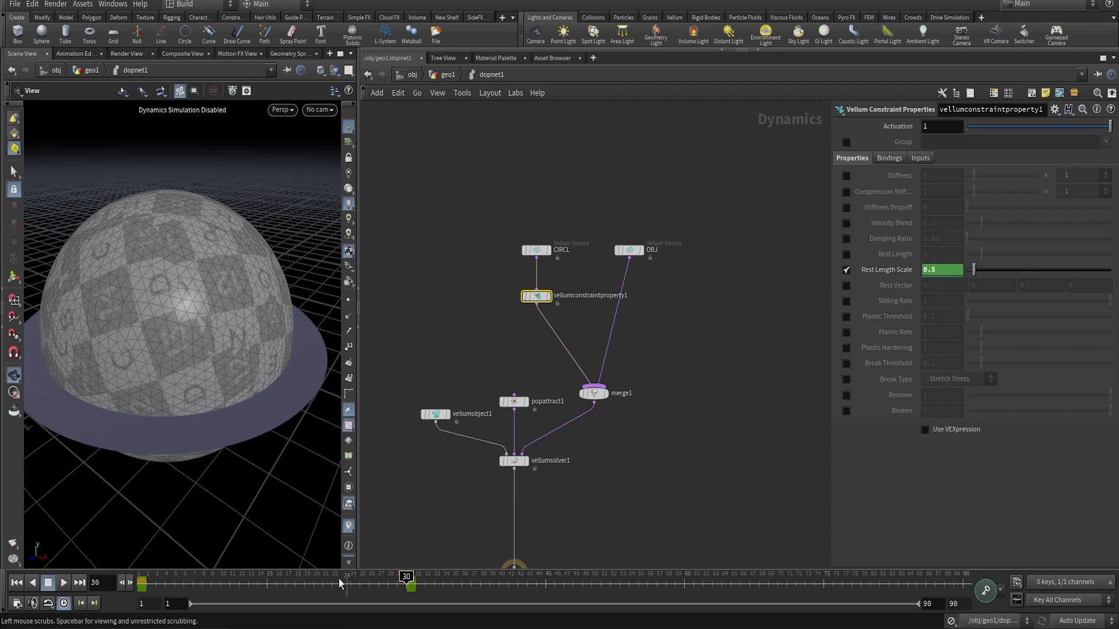
click(140, 582)
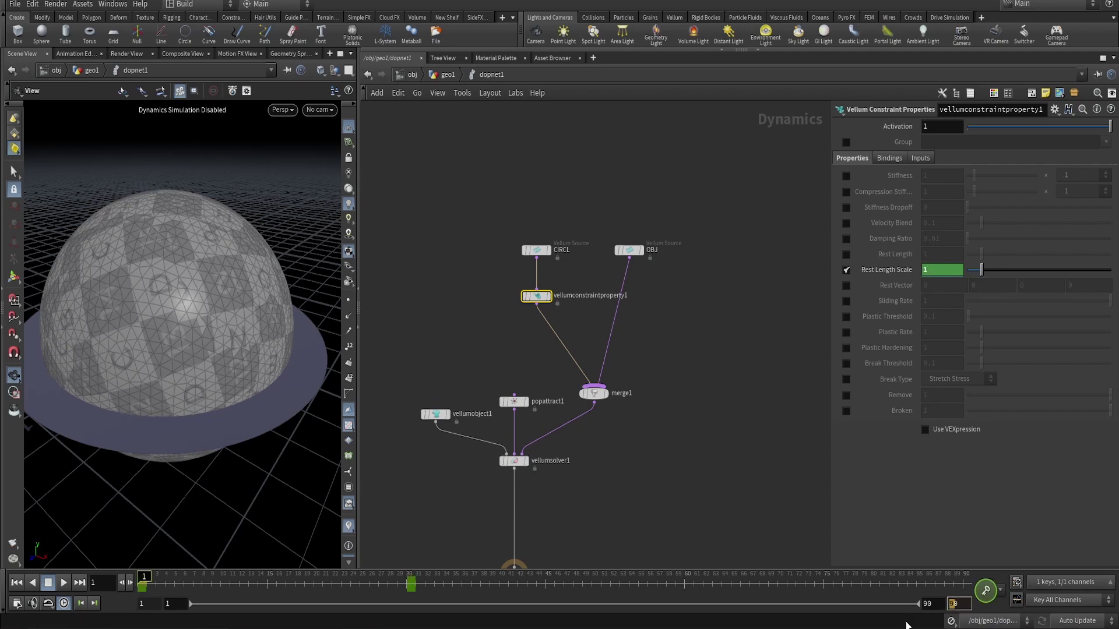
Shorten the timeline to 30 frames, test-play, and inspect OBJ and vellumconstraintproperty1.
text(30)
key(Return)
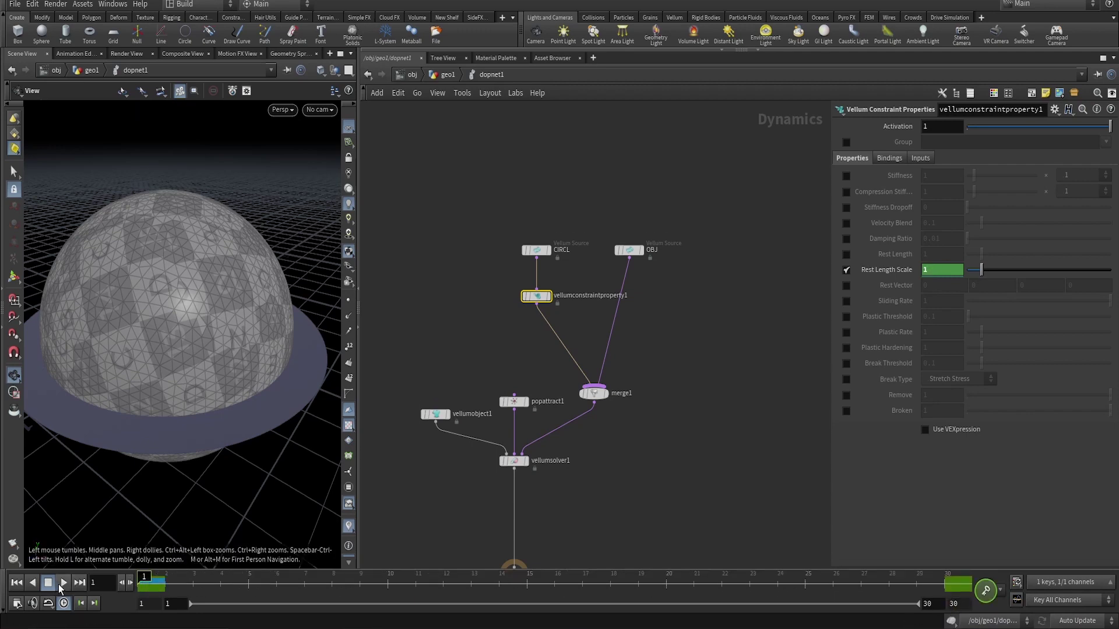
click(59, 586)
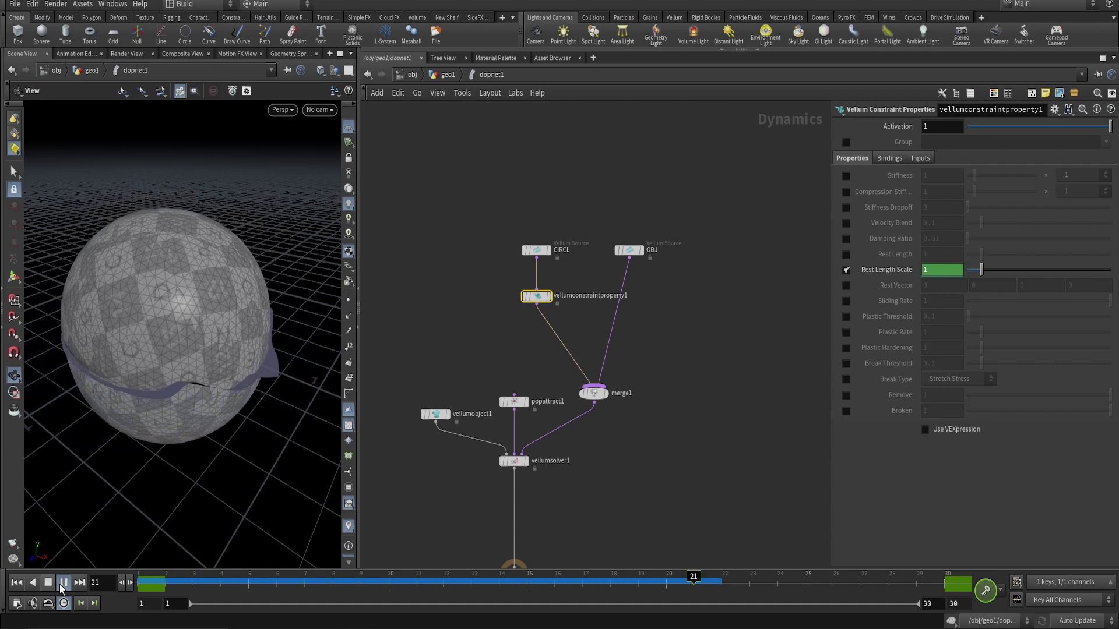
click(59, 586)
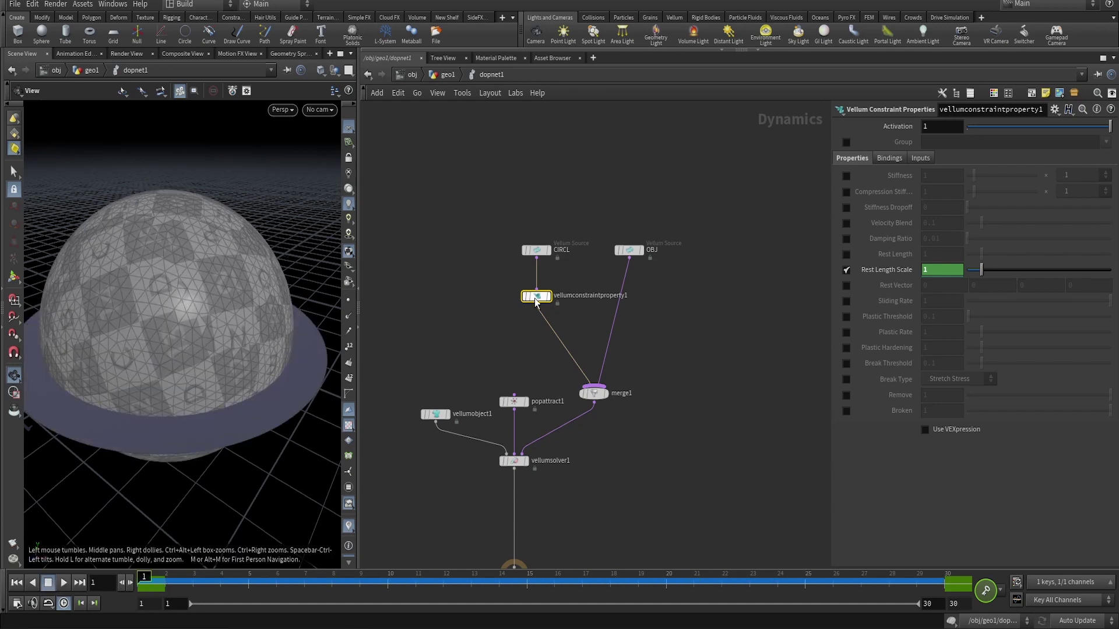
click(628, 249)
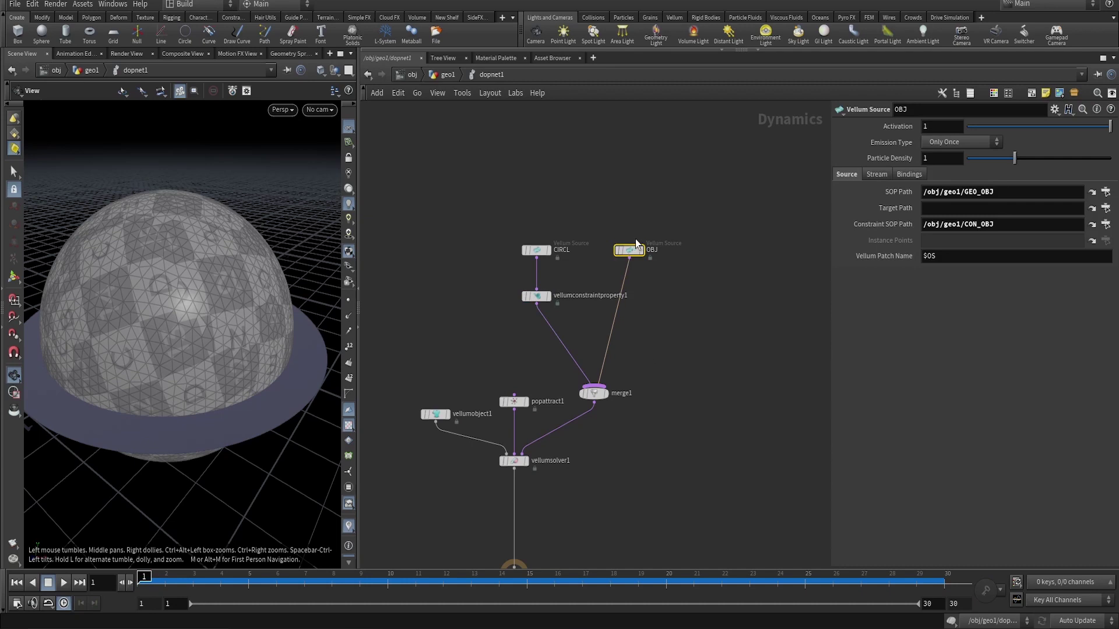
click(539, 296)
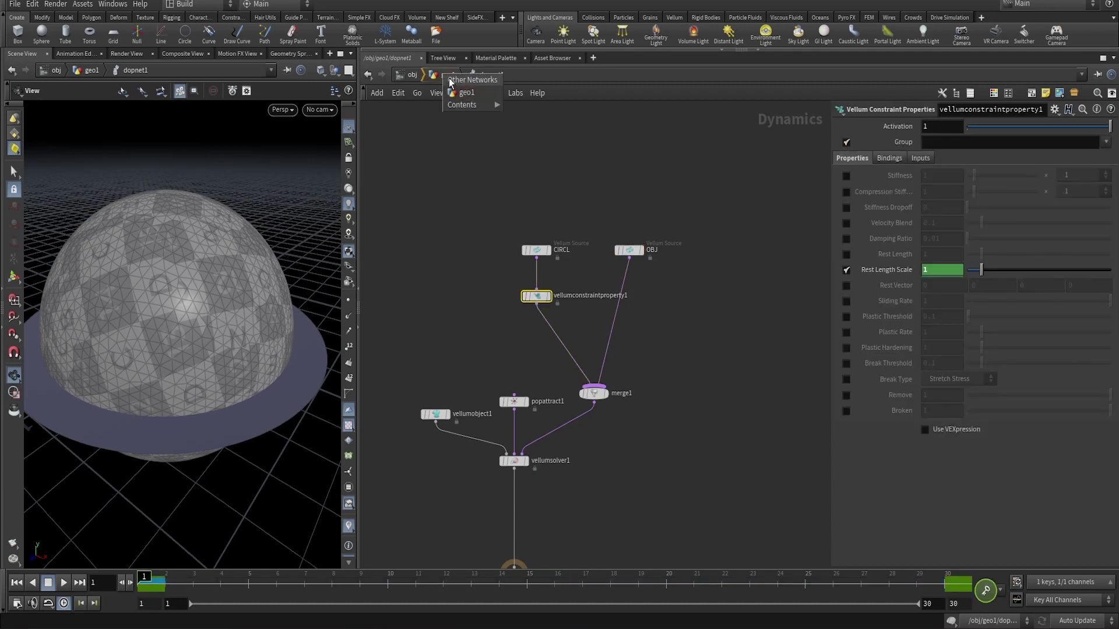
In geo1's vellumconstraints1, enable the Stretch Output Group named CIRCL, then re-enter dopnet1.
click(446, 76)
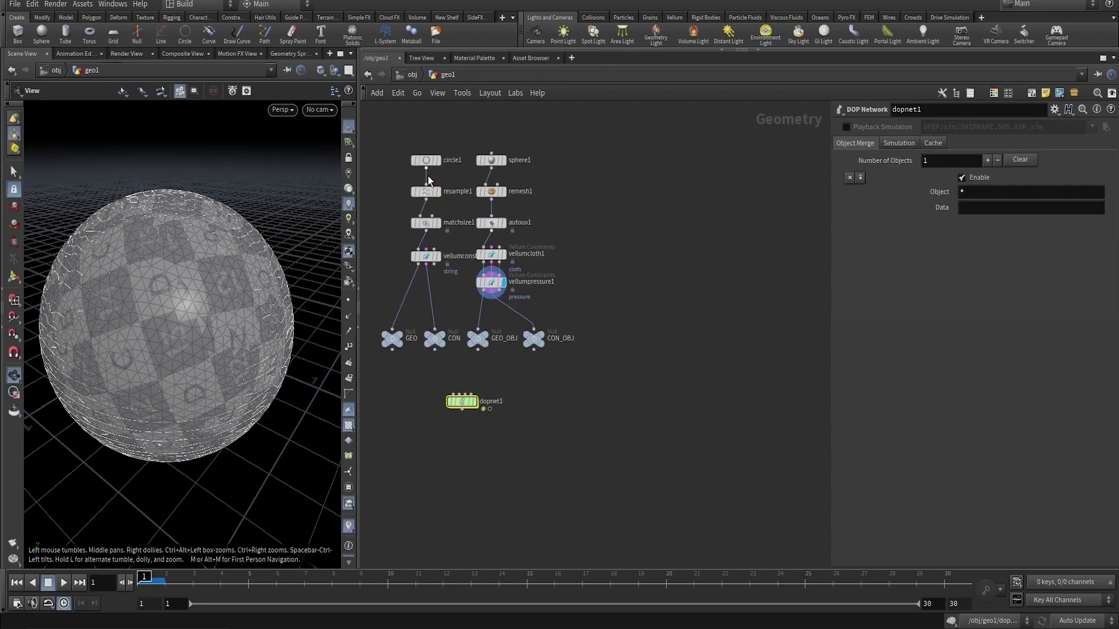
click(426, 256)
scroll(874, 378, down, 3)
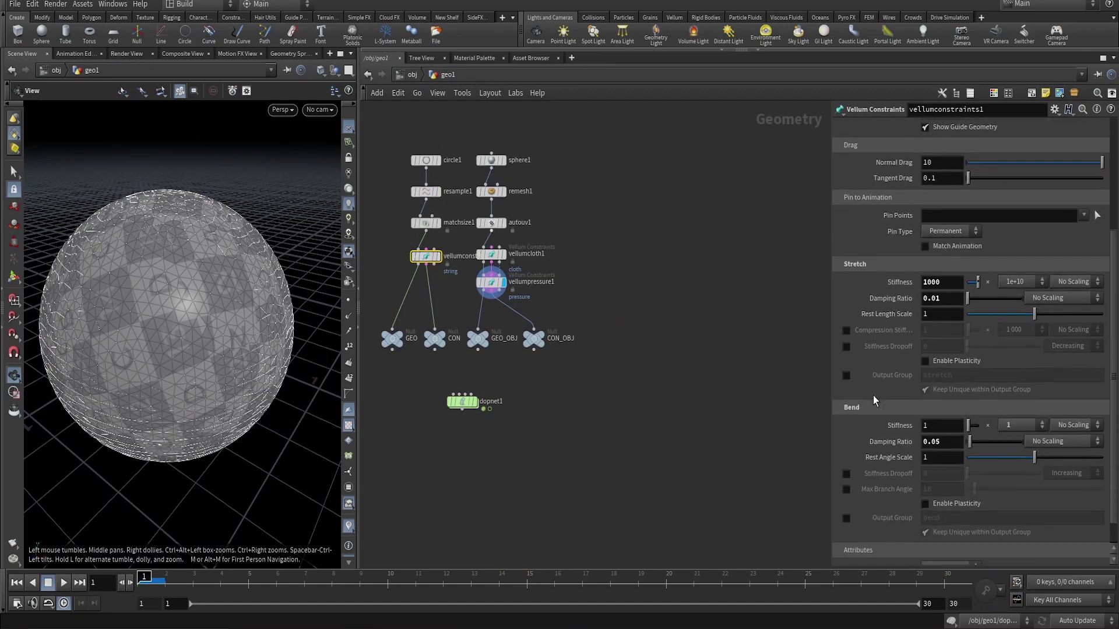
click(847, 375)
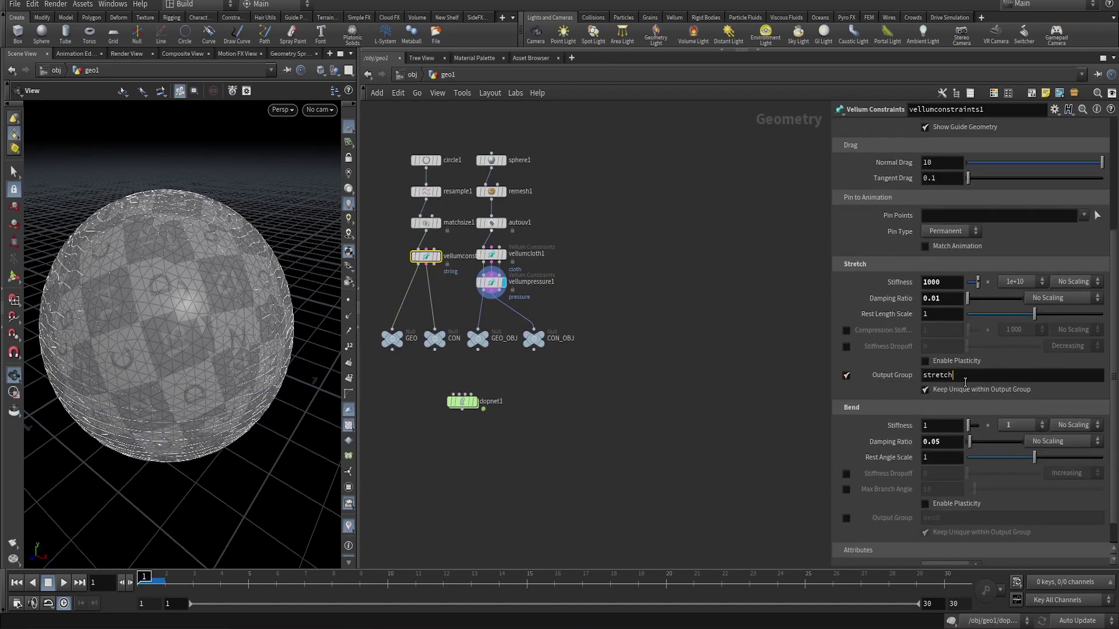
double_click(965, 378)
text(CIRCL)
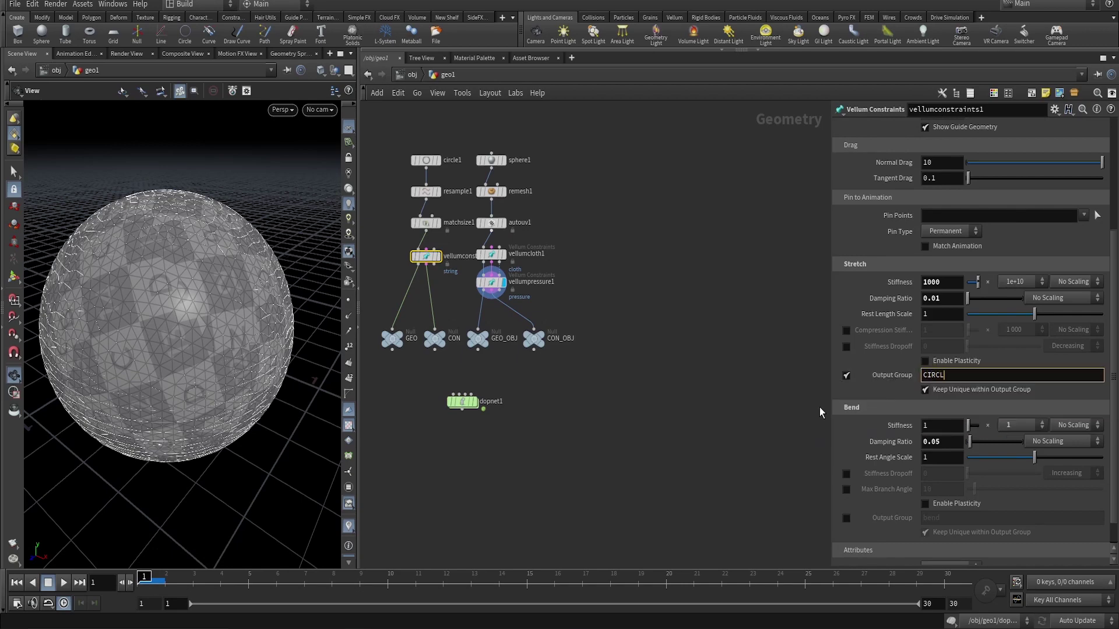
key(Return)
double_click(461, 402)
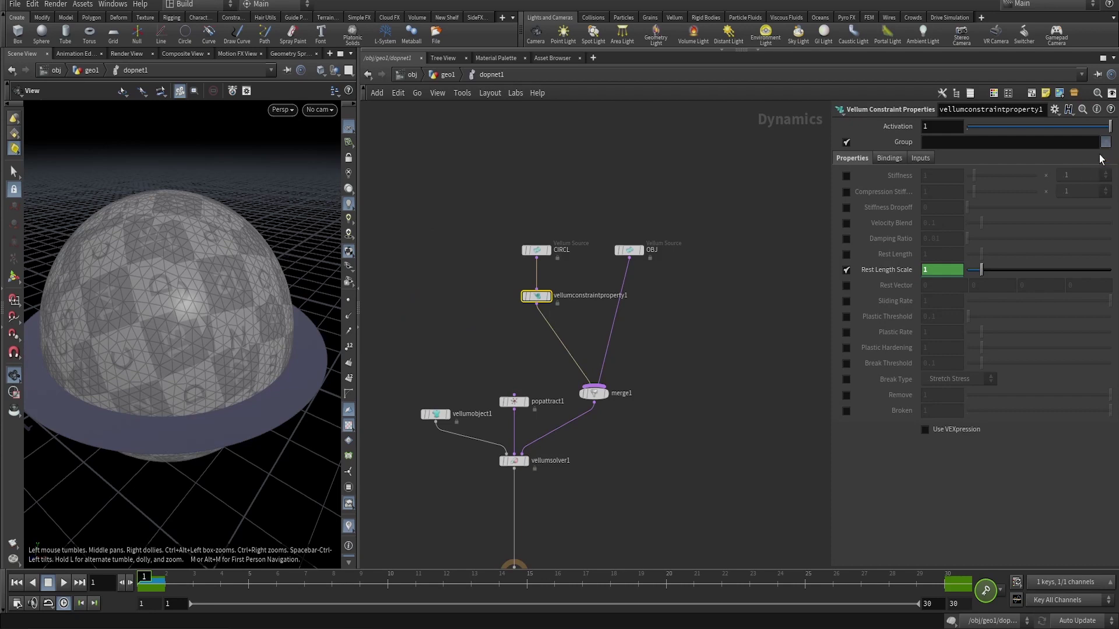
Test-play the ring sim, then insert vellumconstraintproperty2 on the OBJ-to-merge1 wire.
click(67, 582)
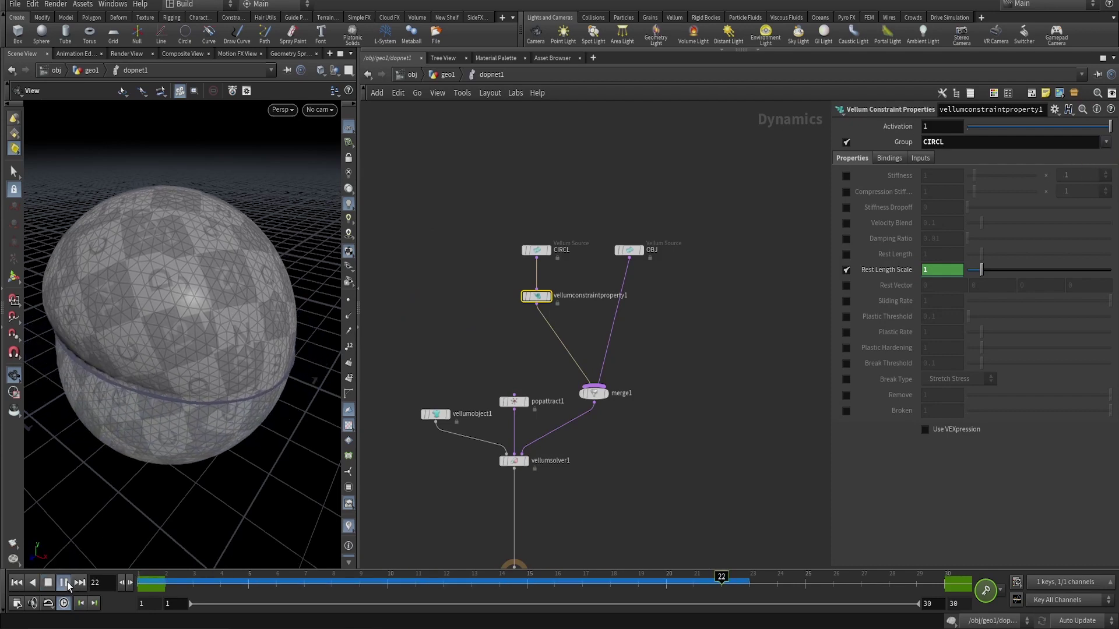
key(ctrl+Up)
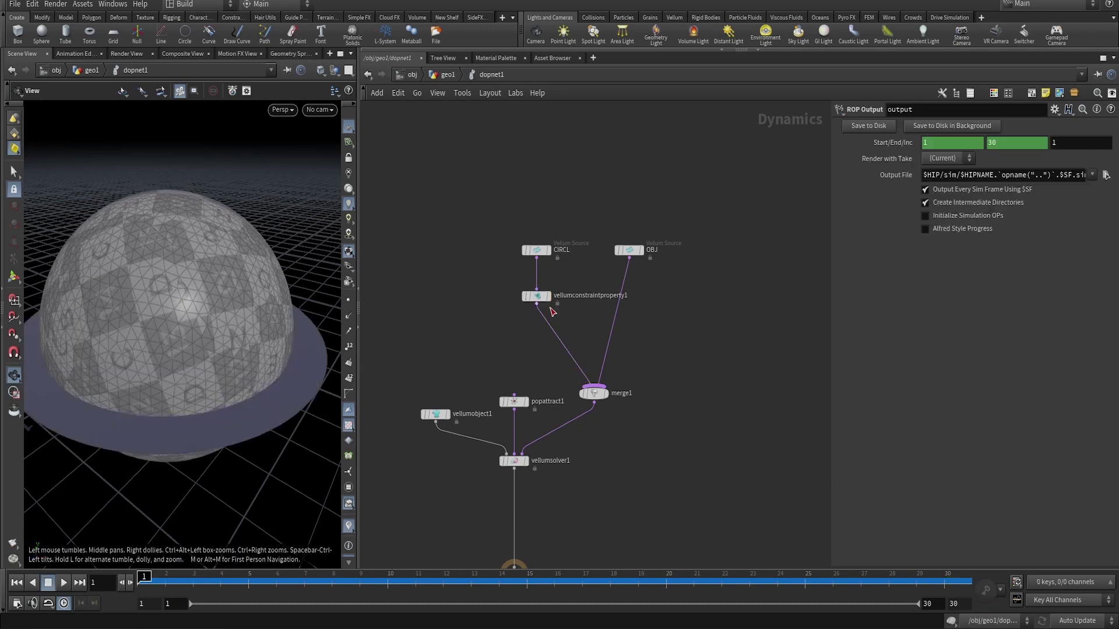
click(628, 250)
key(Tab)
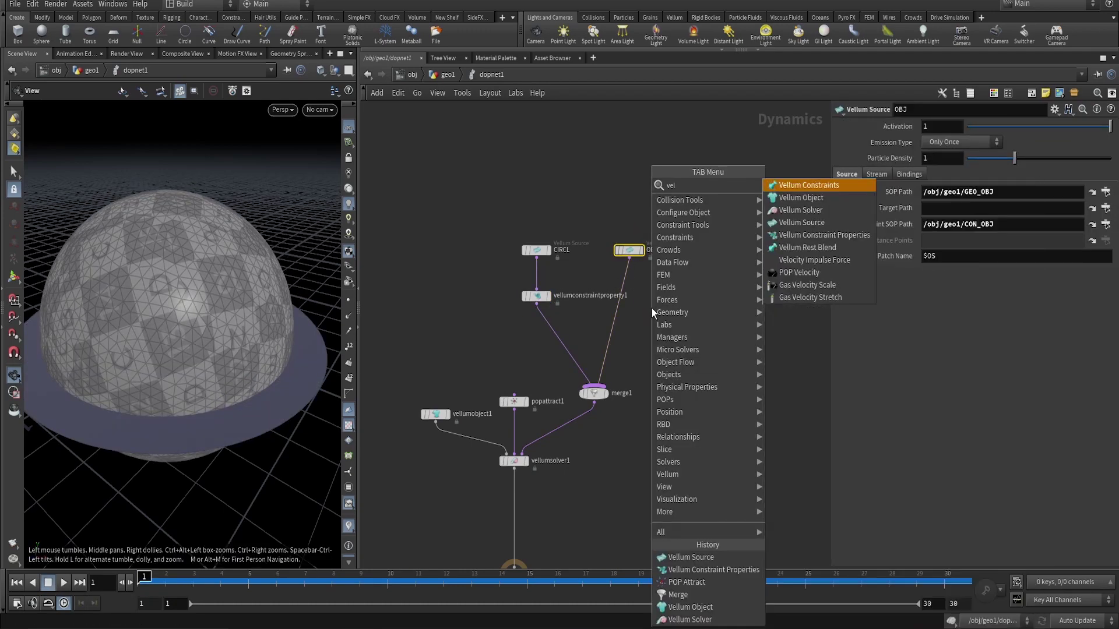
click(786, 186)
click(618, 298)
drag(618, 300, 651, 301)
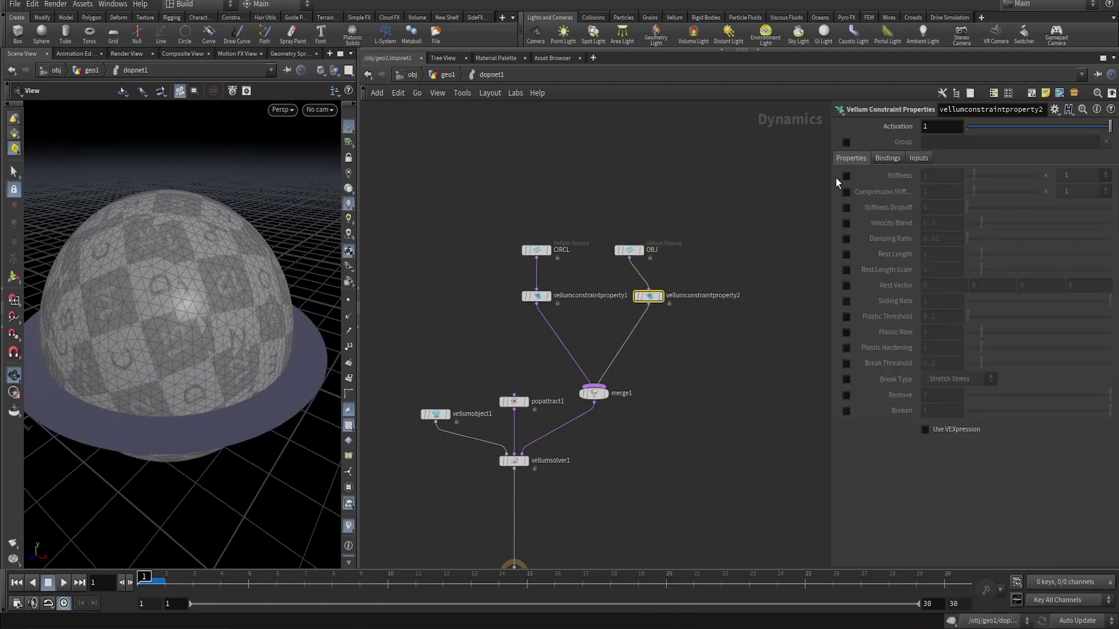
Enable vellumpressure1's Output Group and name it PRESSURE.
key(u)
click(493, 283)
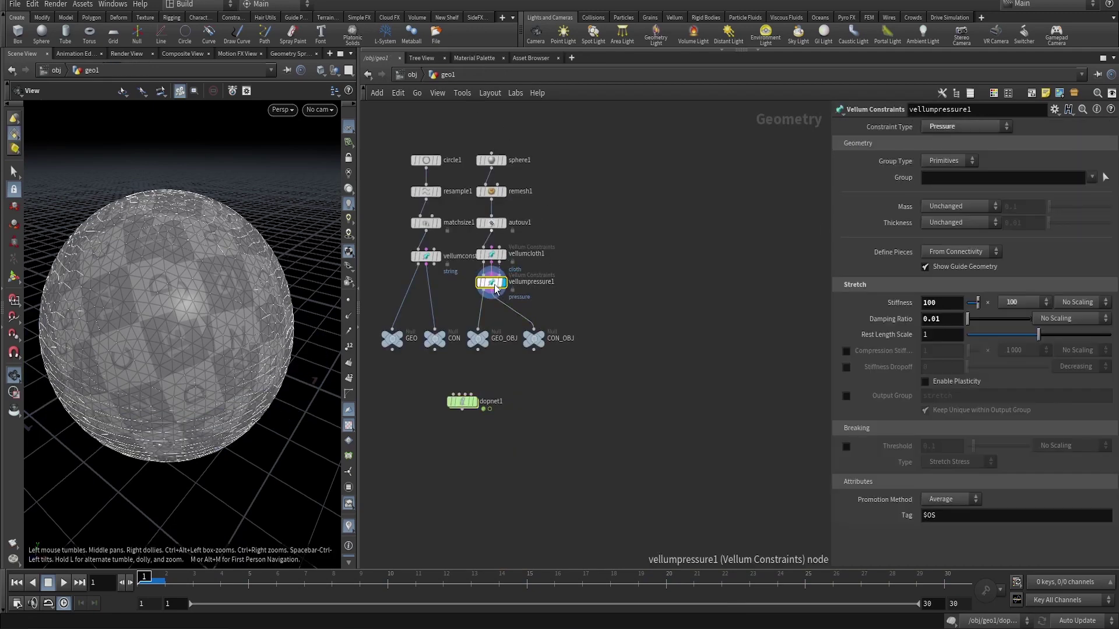
click(846, 396)
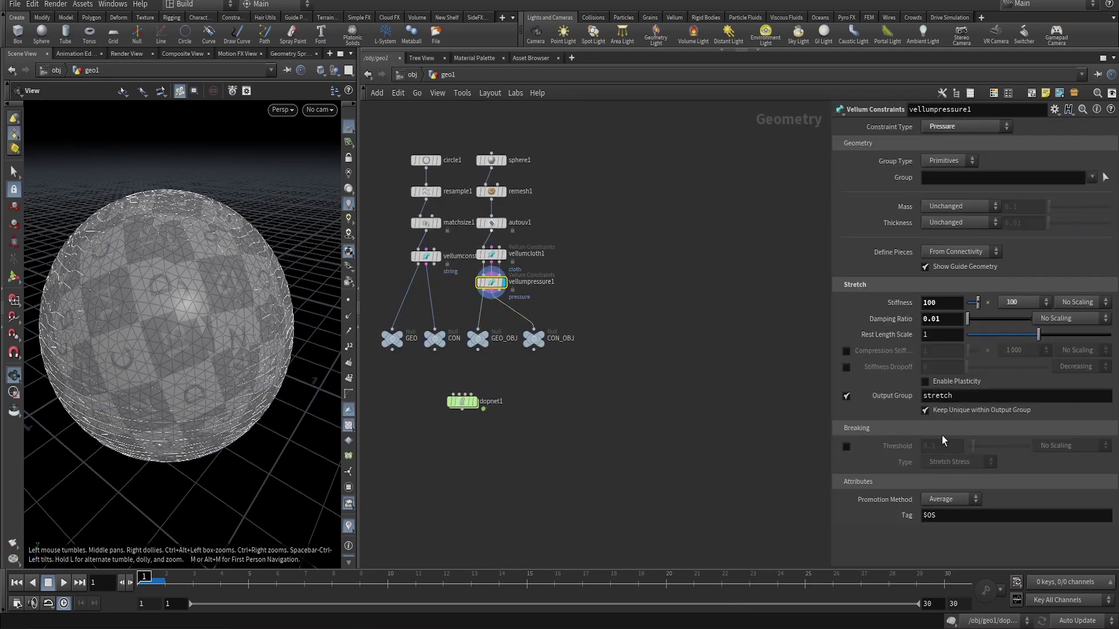
double_click(972, 398)
text(PRESSURE)
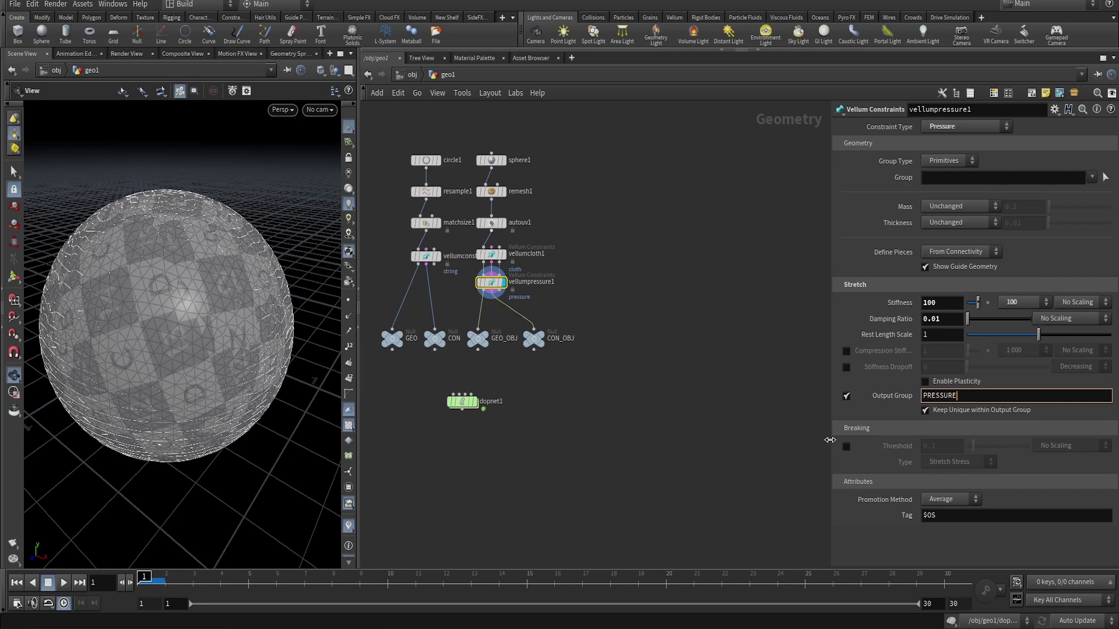
key(Return)
Set vellumconstraintproperty2's Group to PRESSURE and test-play the inflating sphere.
double_click(462, 402)
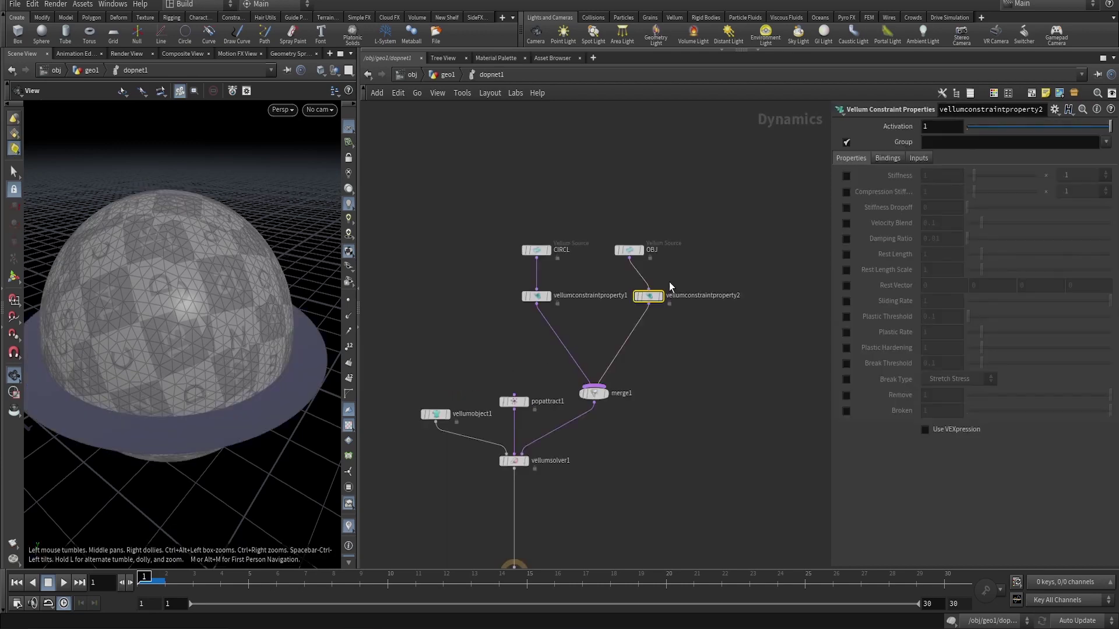
click(1105, 142)
click(1095, 189)
click(64, 584)
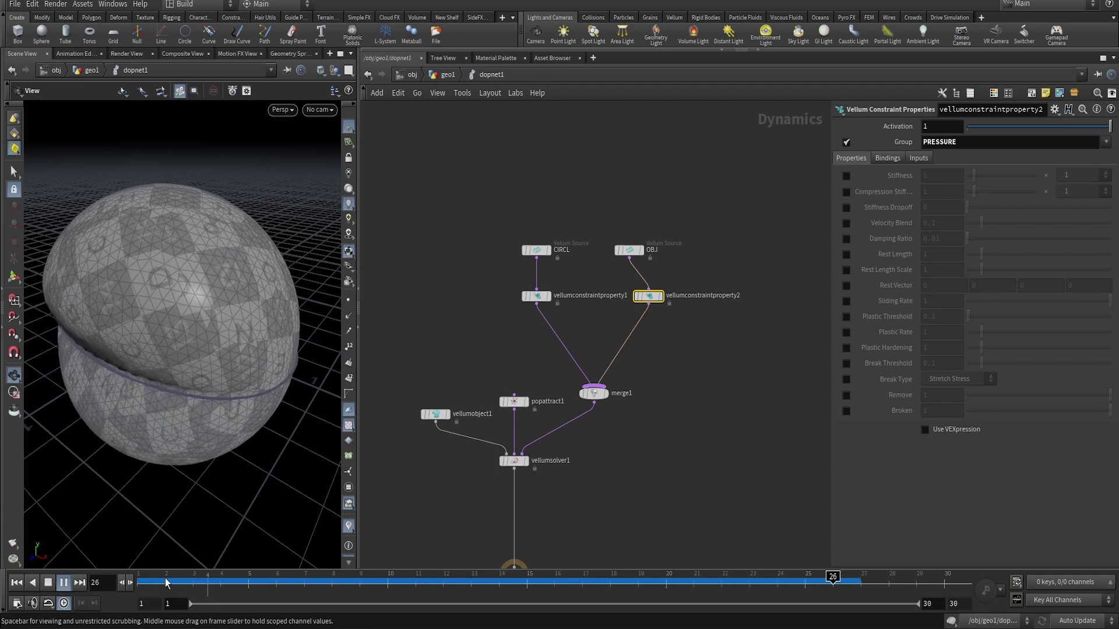
click(48, 582)
drag(643, 305, 624, 306)
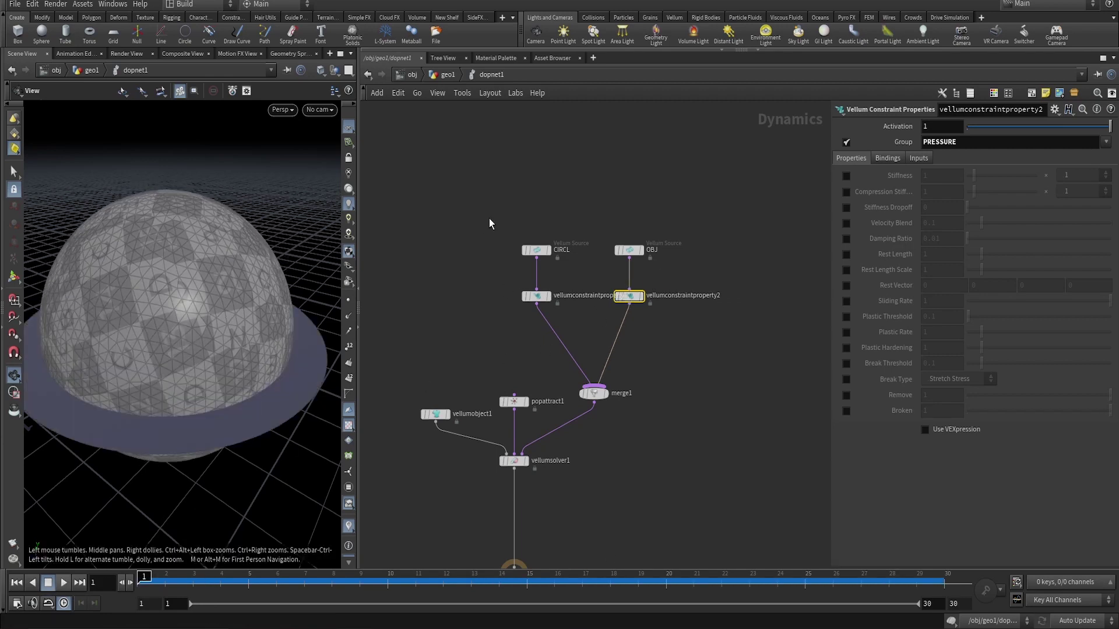
click(630, 297)
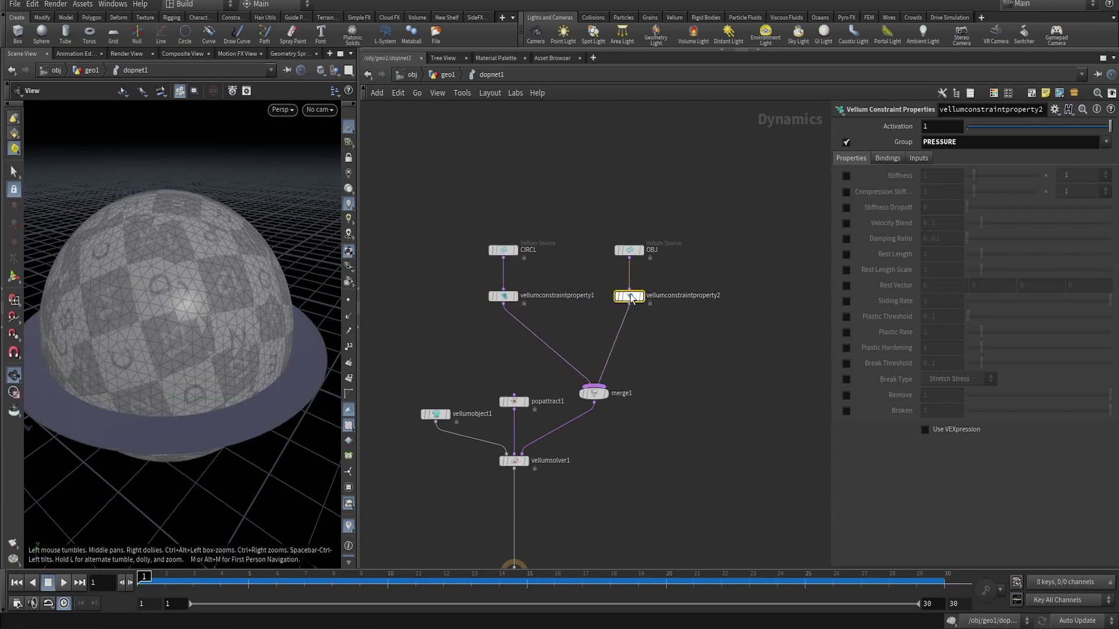
Extend the end frame to 60 and key Rest Length Scale at frame 30.
drag(583, 581, 979, 581)
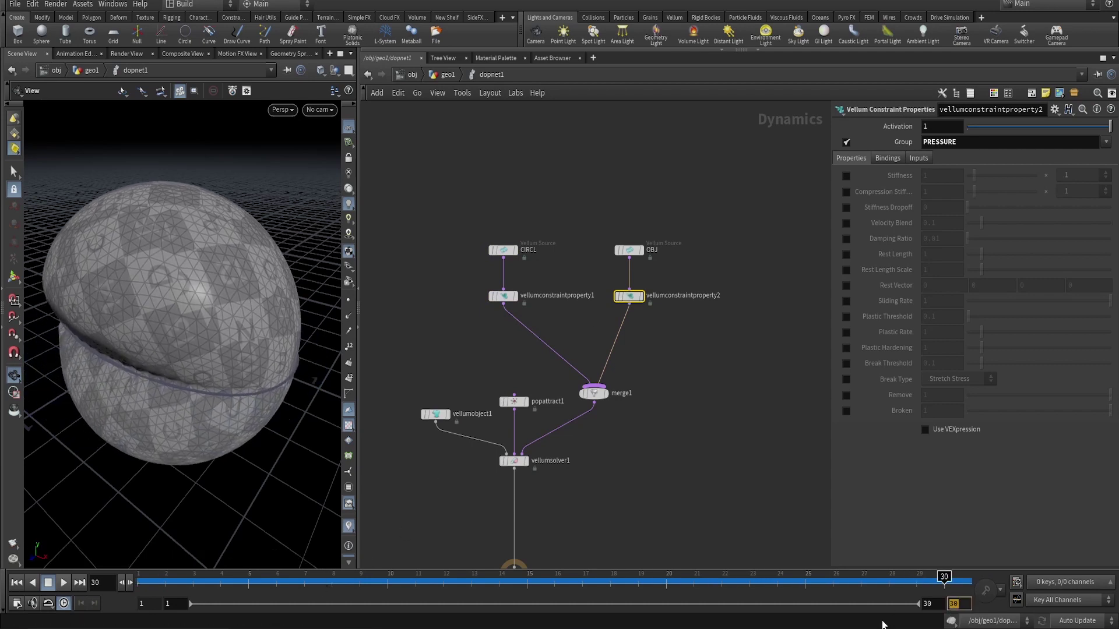
text(60)
key(Return)
click(63, 582)
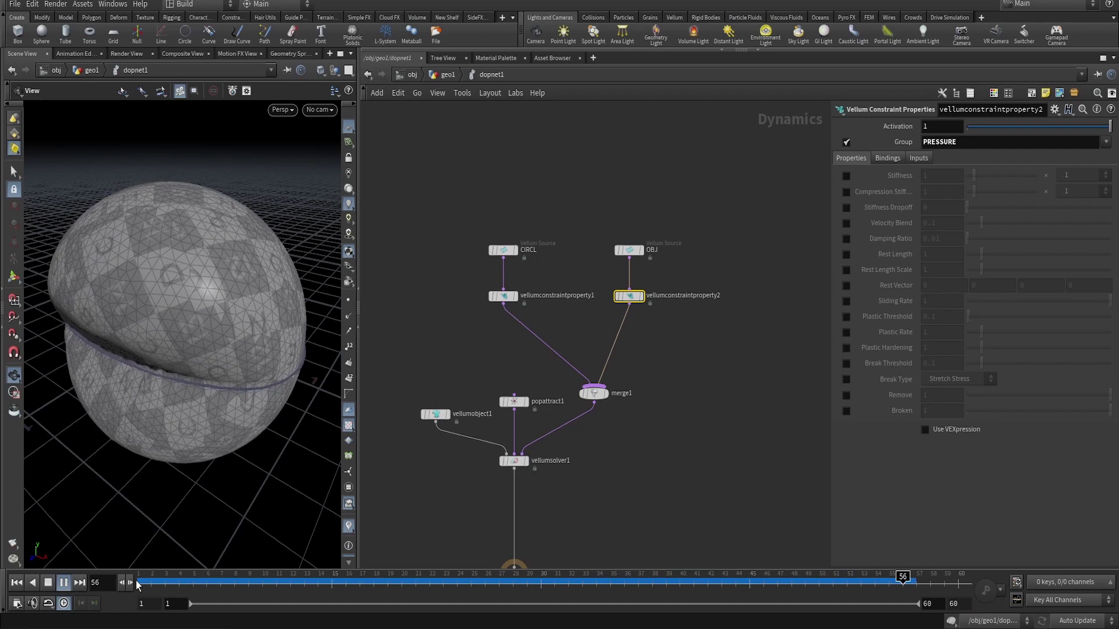
click(526, 581)
drag(526, 581, 541, 581)
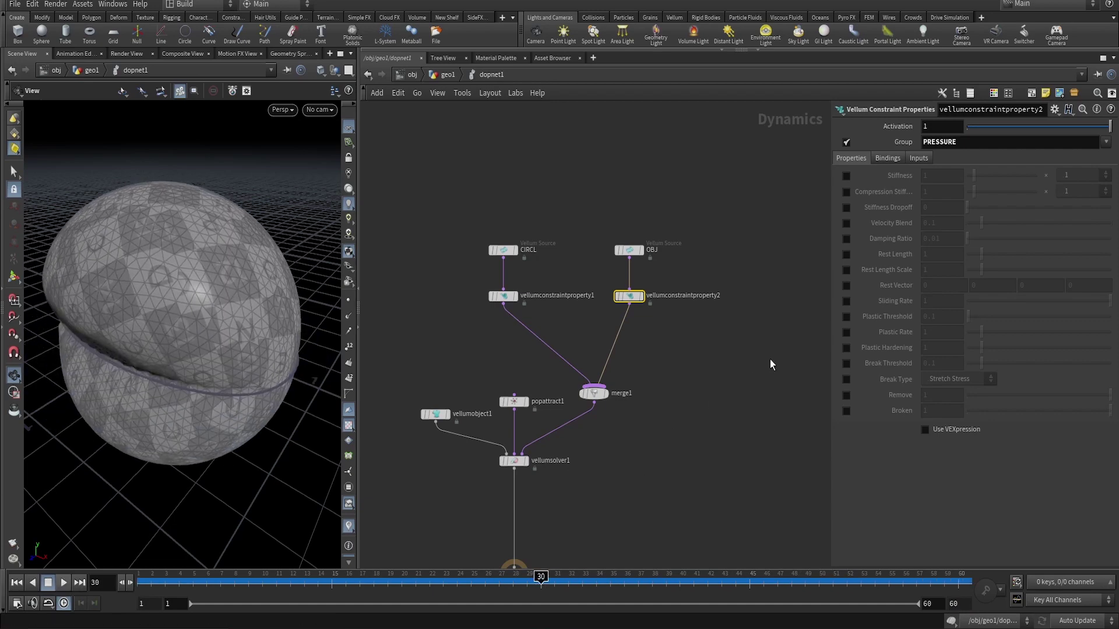
click(846, 270)
alt+click(891, 269)
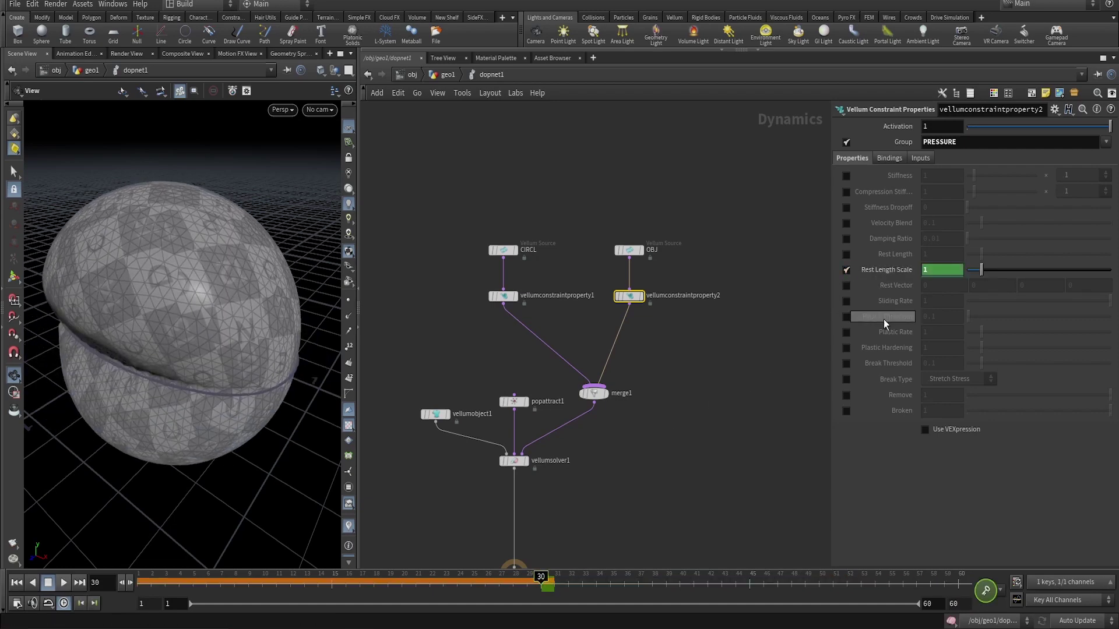
Key Rest Length Scale at 1.4 on frame 60.
key(ctrl+Right)
click(941, 269)
text(1.4)
key(Return)
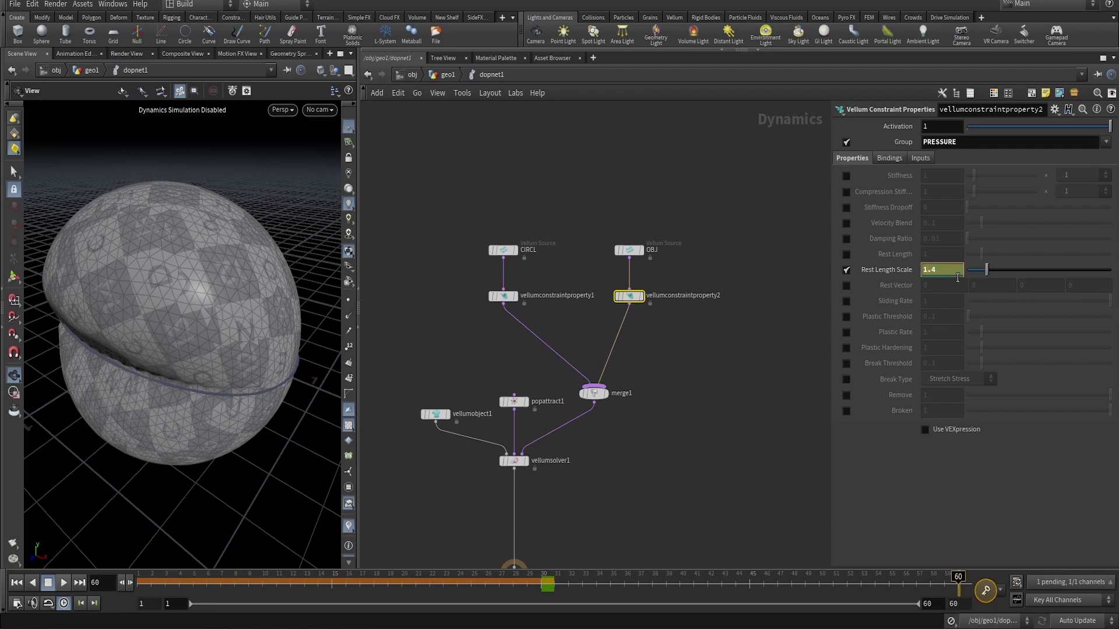
text(1.5)
click(985, 591)
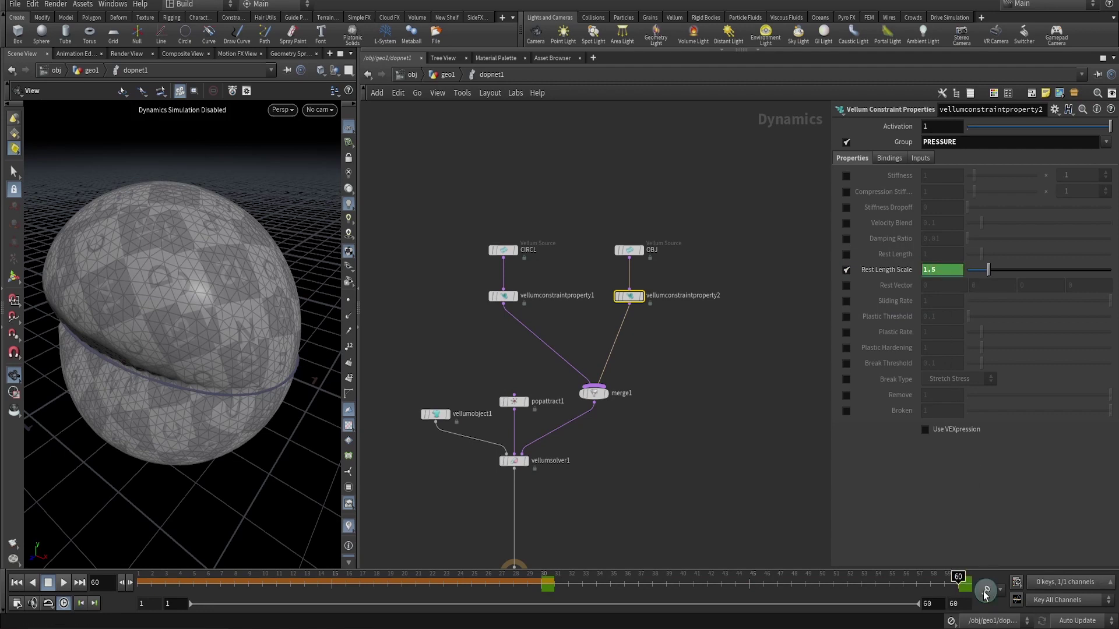
Re-enable the simulation, play all 60 frames, and inspect the inflated sphere.
click(17, 582)
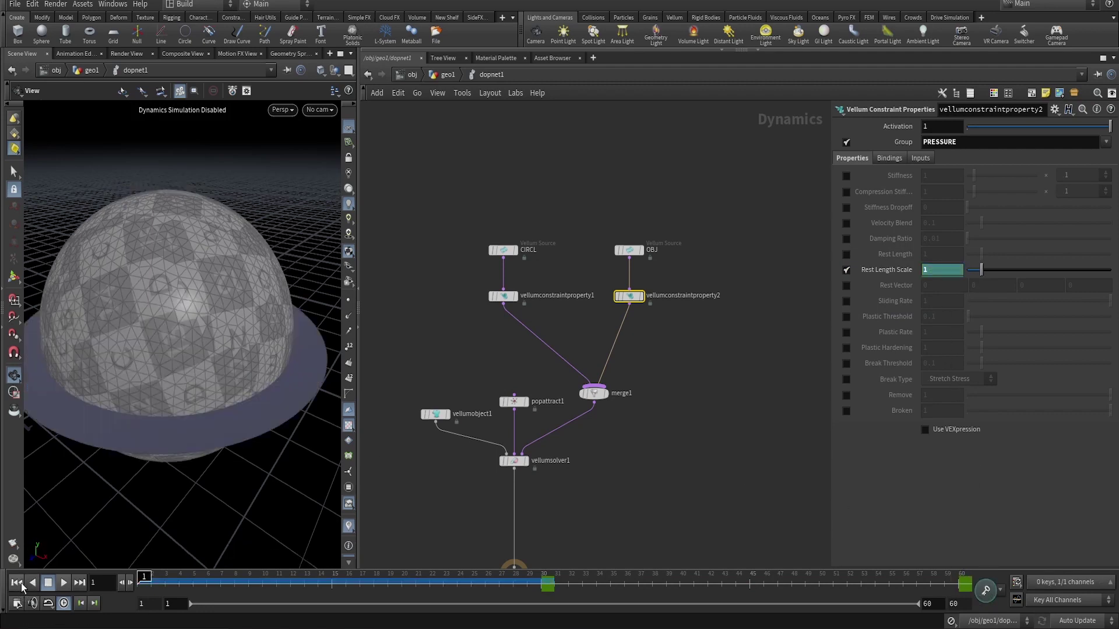
click(950, 621)
click(63, 582)
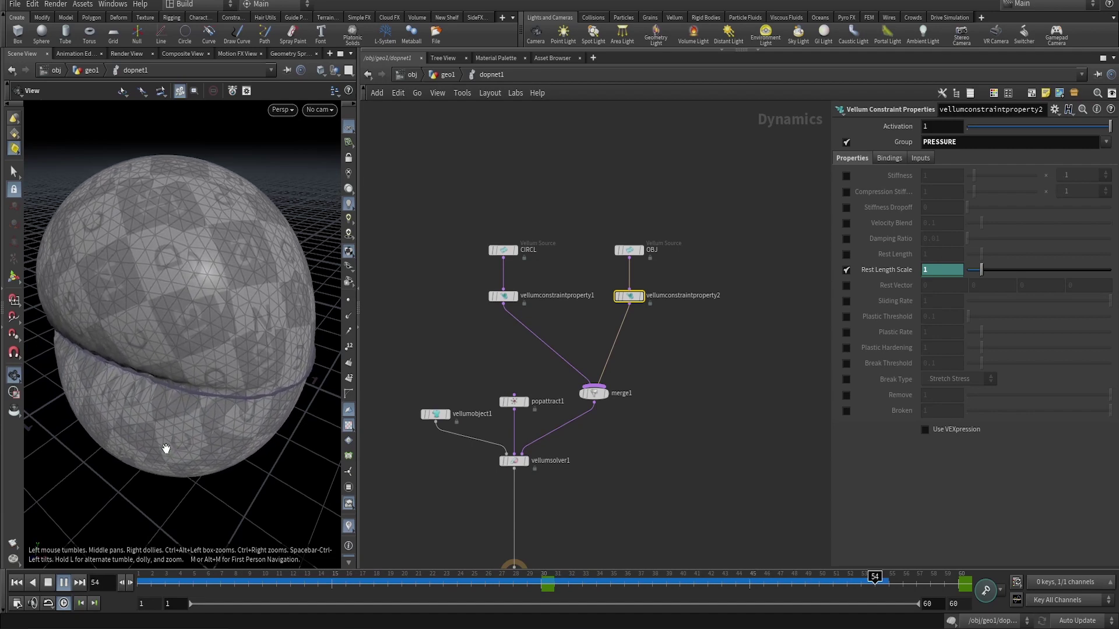
click(161, 578)
click(79, 582)
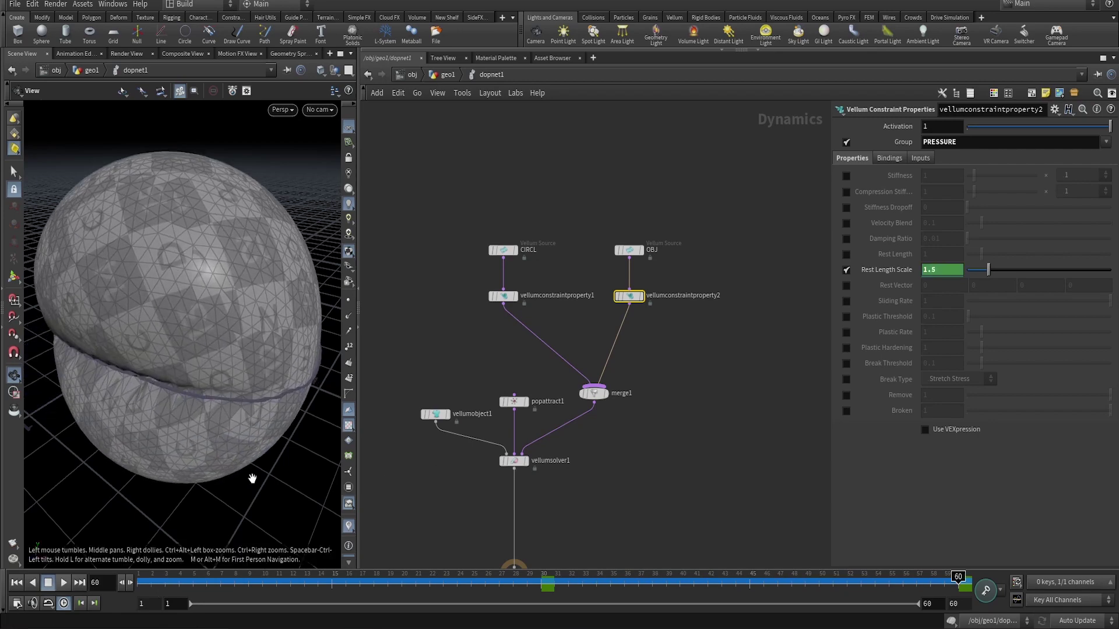
mouse_move(250, 475)
mouse_down()
mouse_move(232, 408)
mouse_move(173, 431)
mouse_move(200, 412)
mouse_move(150, 425)
mouse_move(262, 512)
mouse_move(299, 489)
mouse_up()
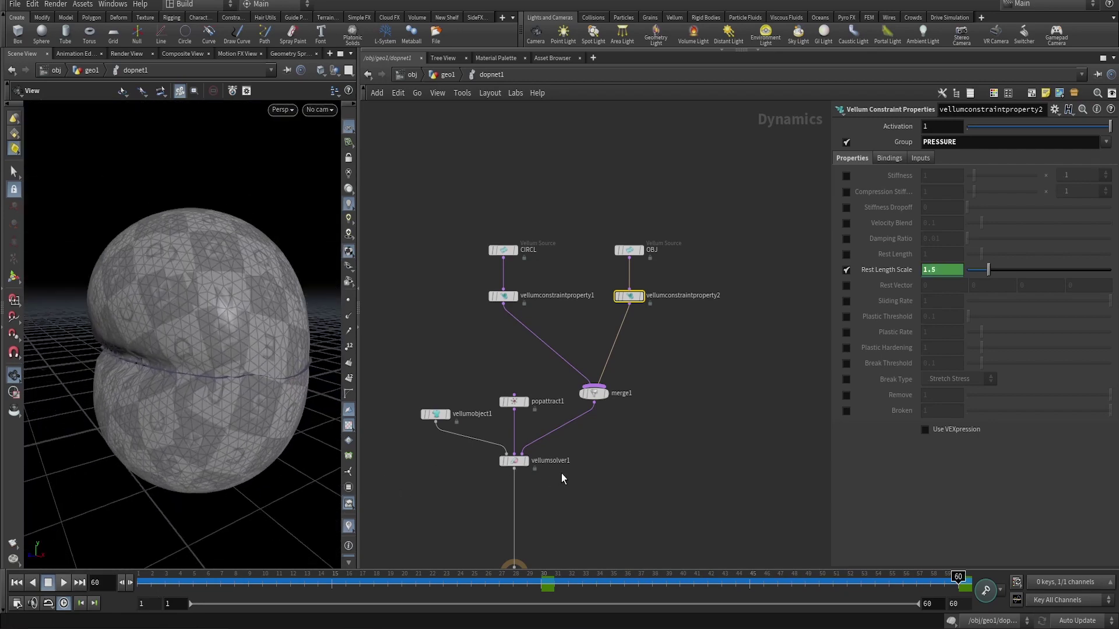
key(Tab)
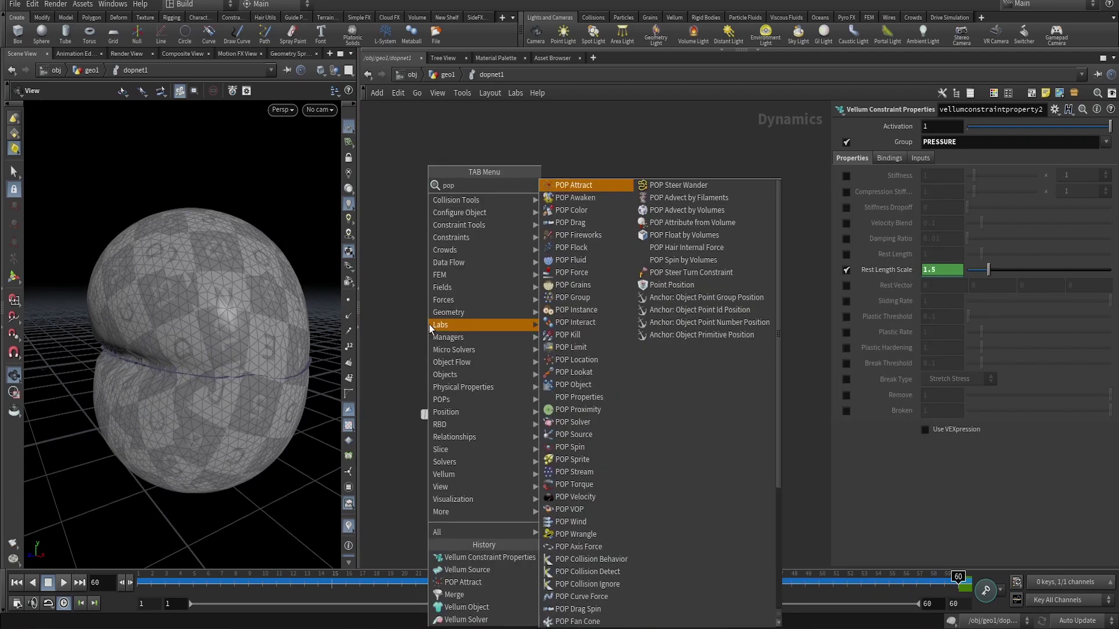
Insert a POP Wrangle with v@v = 0 below vellumconstraintproperty1.
text(popwr)
key(Return)
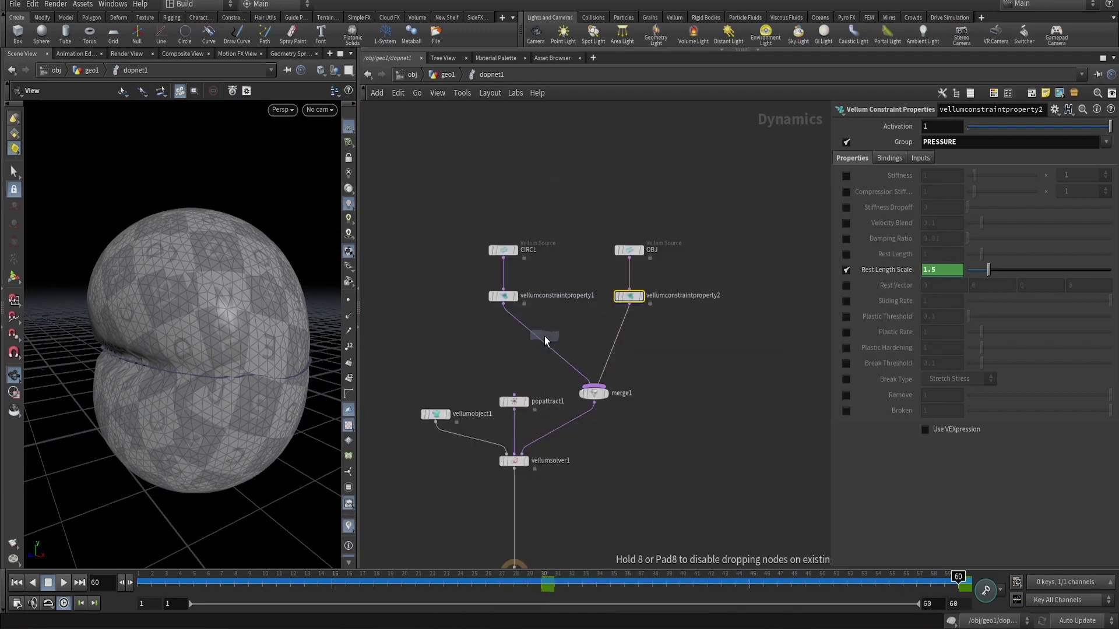
click(546, 346)
drag(546, 346, 501, 350)
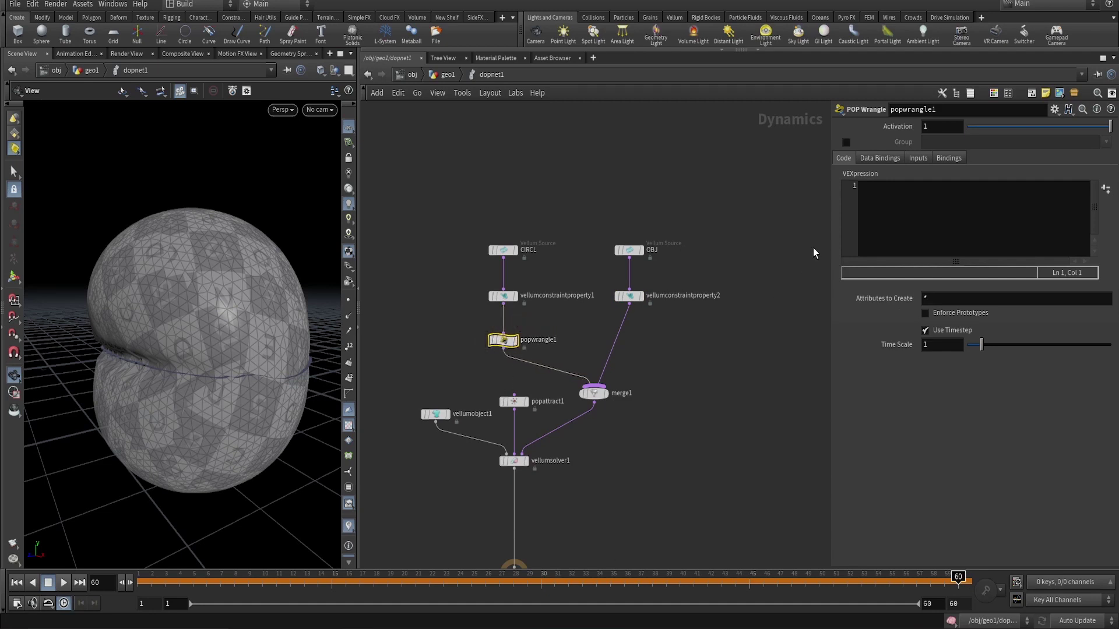
click(913, 193)
text(v@v = 0;)
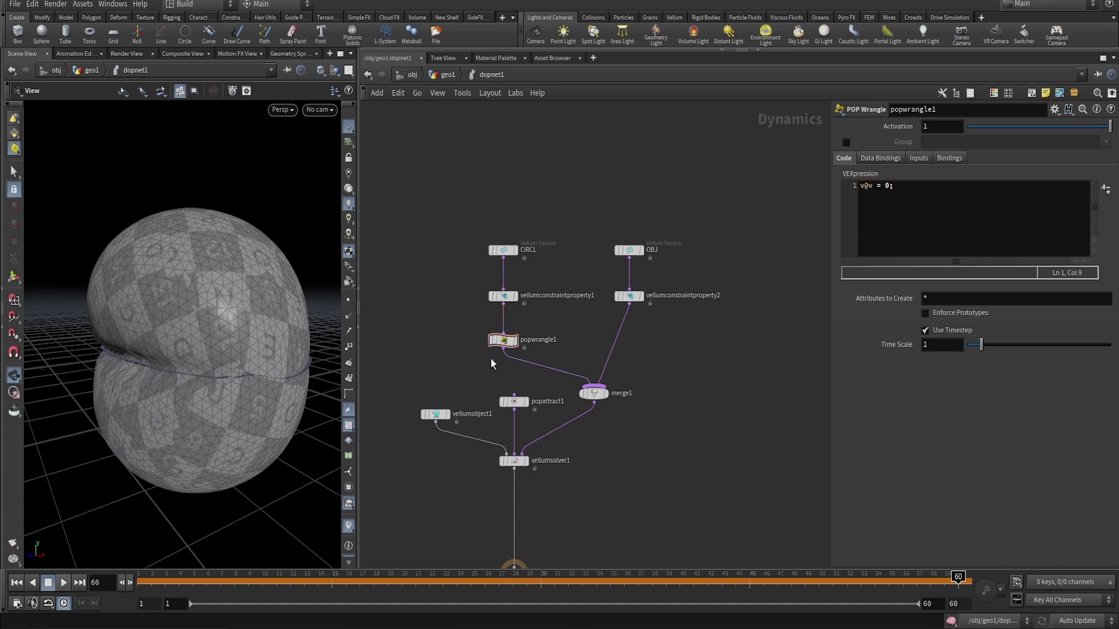
Copy the wrangle onto the OBJ constraint branch, test-play, and return to geo1.
mouse_move(502, 340)
alt+mouse_down()
mouse_move(612, 352)
mouse_move(629, 338)
alt+mouse_up()
click(513, 345)
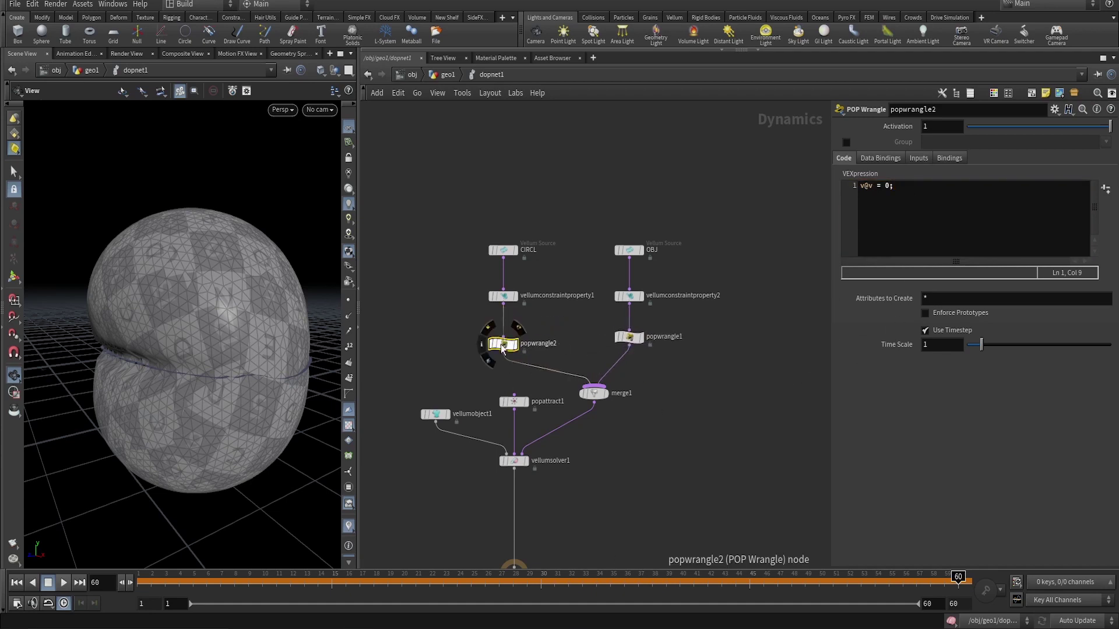
drag(502, 348, 501, 341)
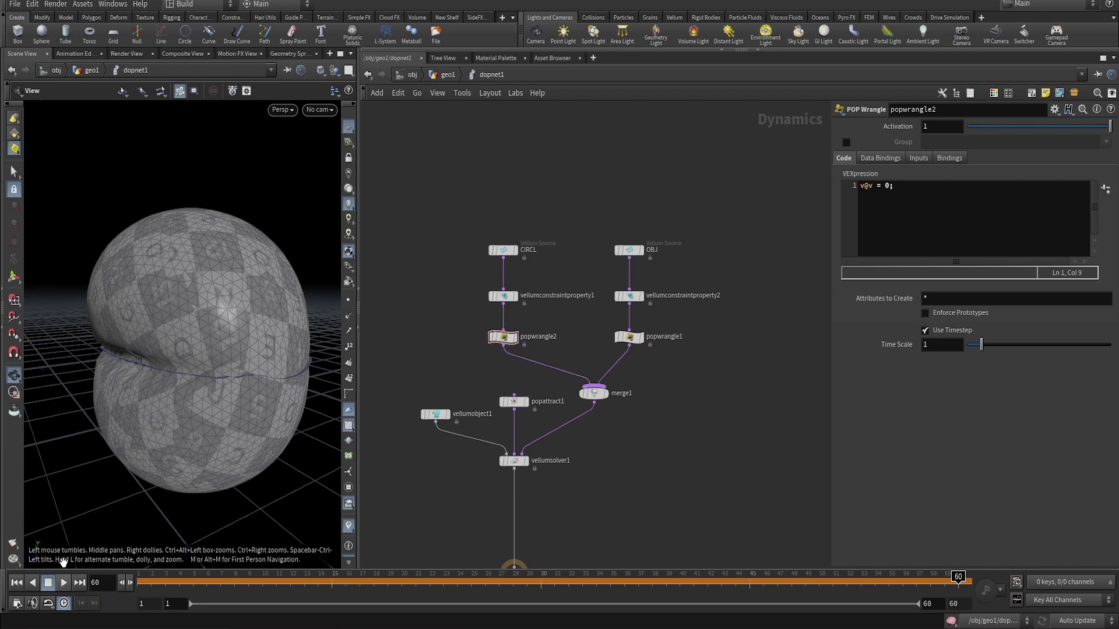
click(17, 582)
click(64, 582)
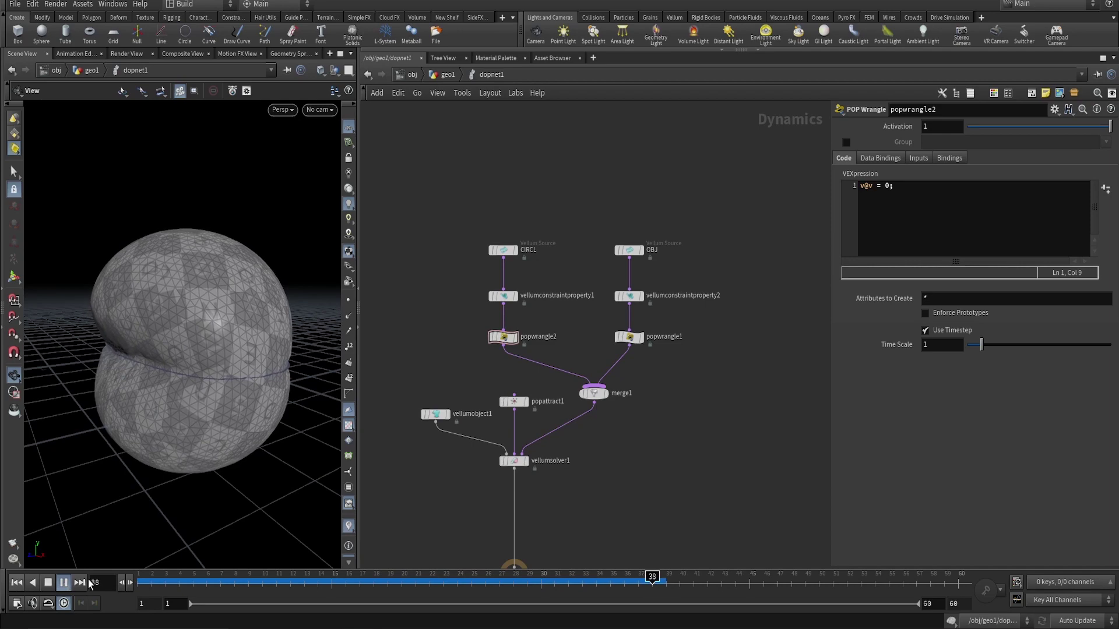
click(144, 583)
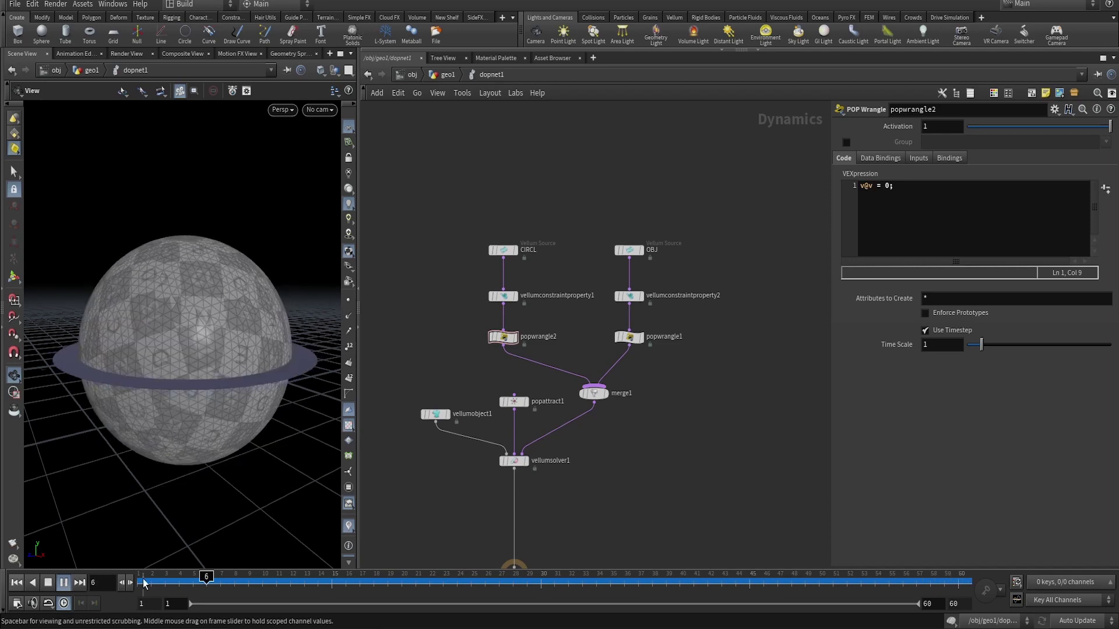
click(447, 78)
scroll(519, 286, up, 2)
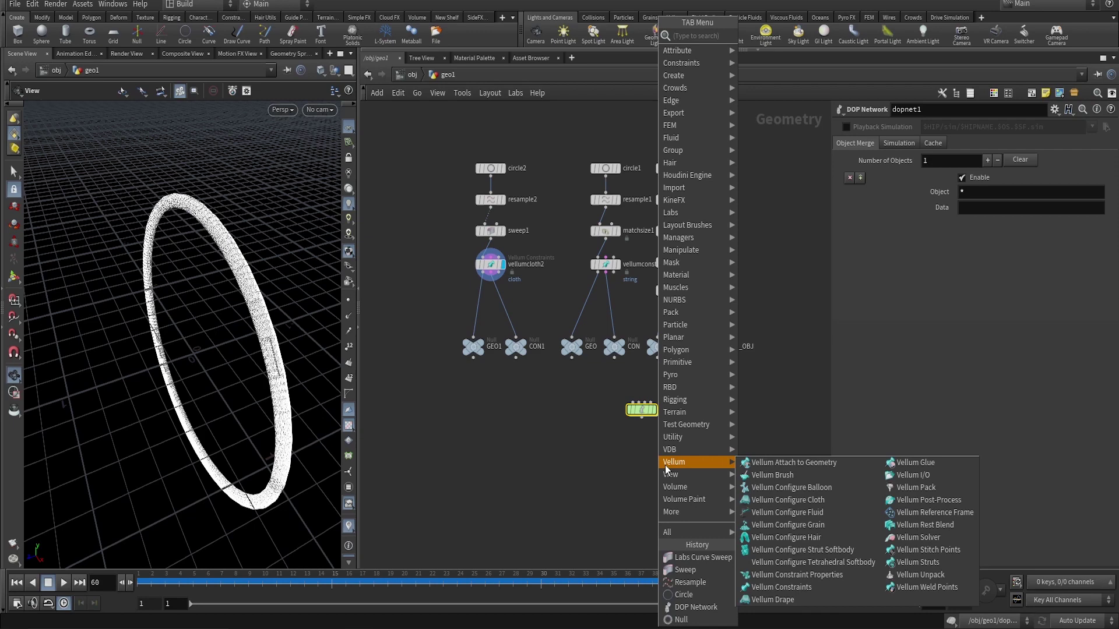
Add a Dop Import fetching unpacked geometry from dopnet1, feeding a new Delete node.
text(dop)
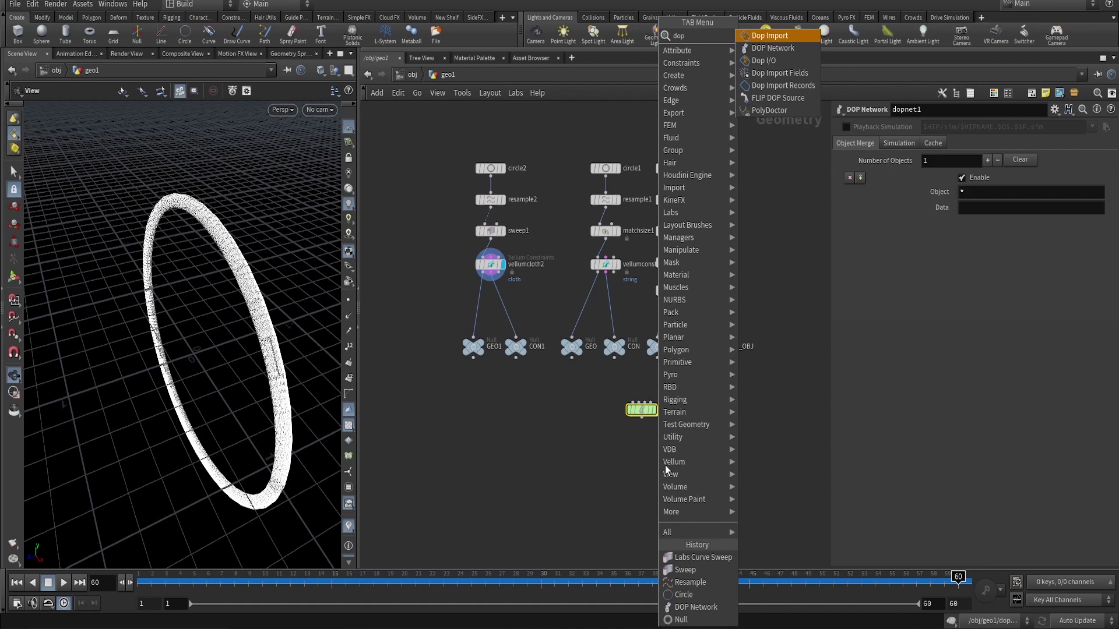
key(Return)
click(643, 458)
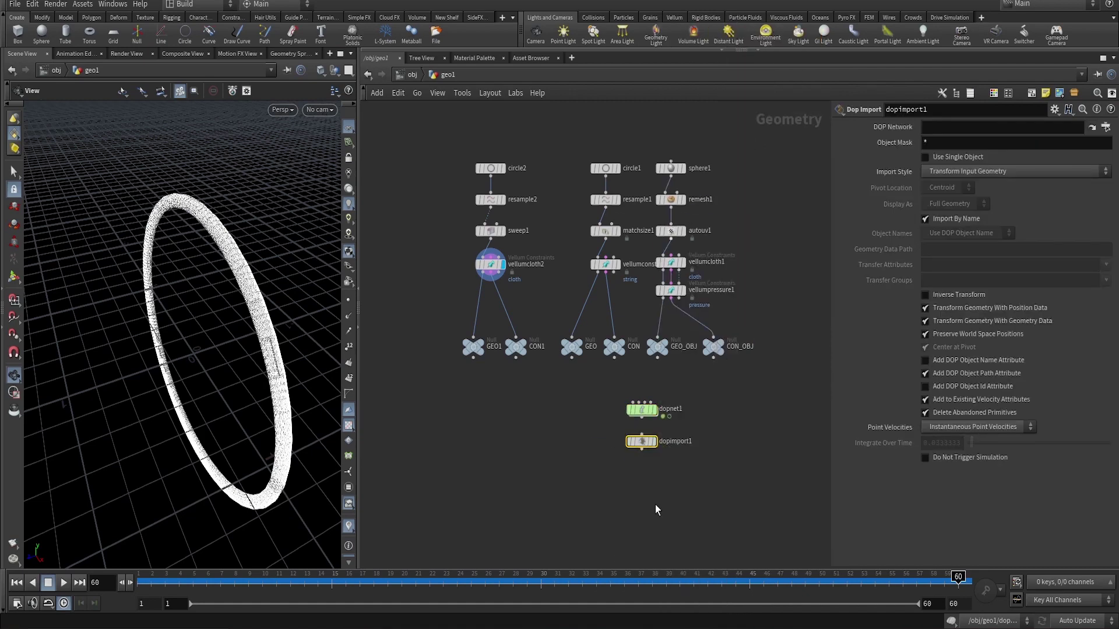
key(Tab)
text(delete)
key(Return)
click(641, 471)
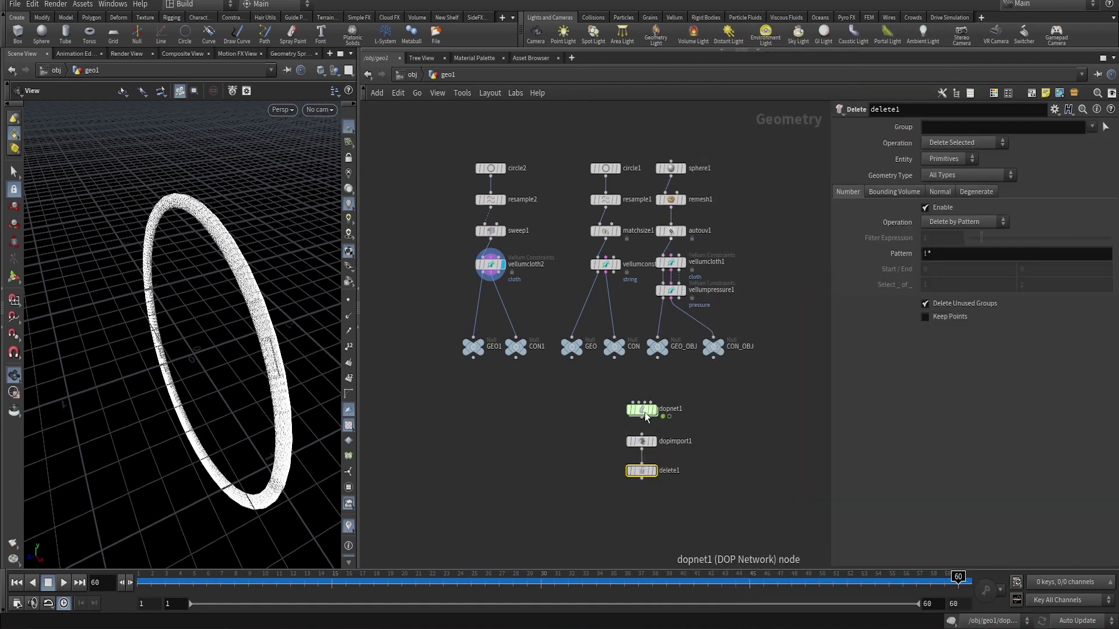
click(641, 441)
click(1014, 171)
click(979, 187)
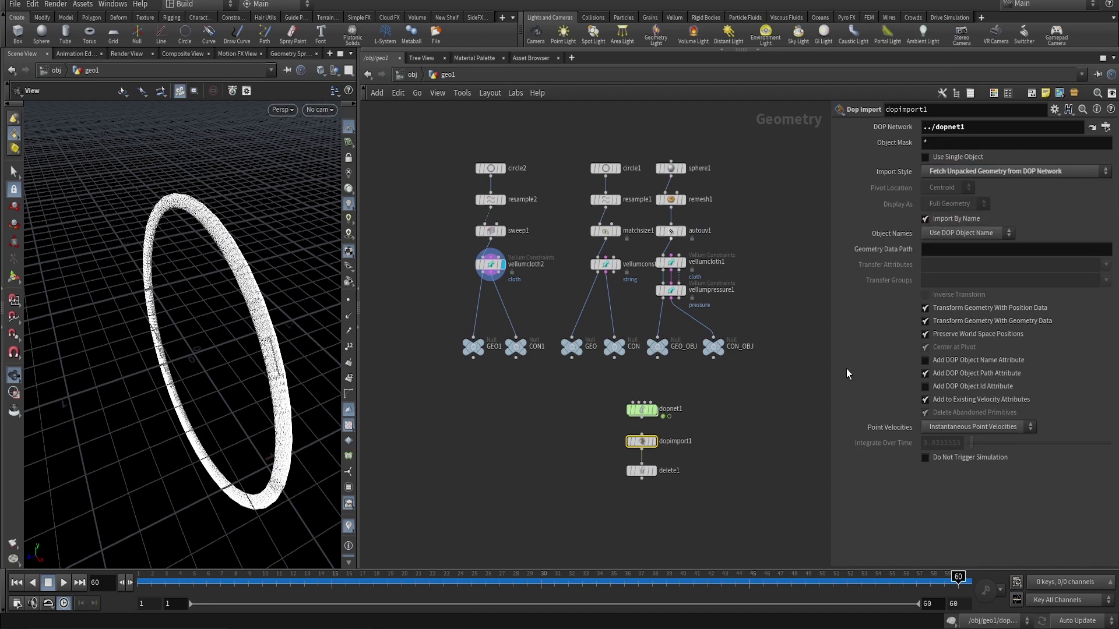
click(652, 441)
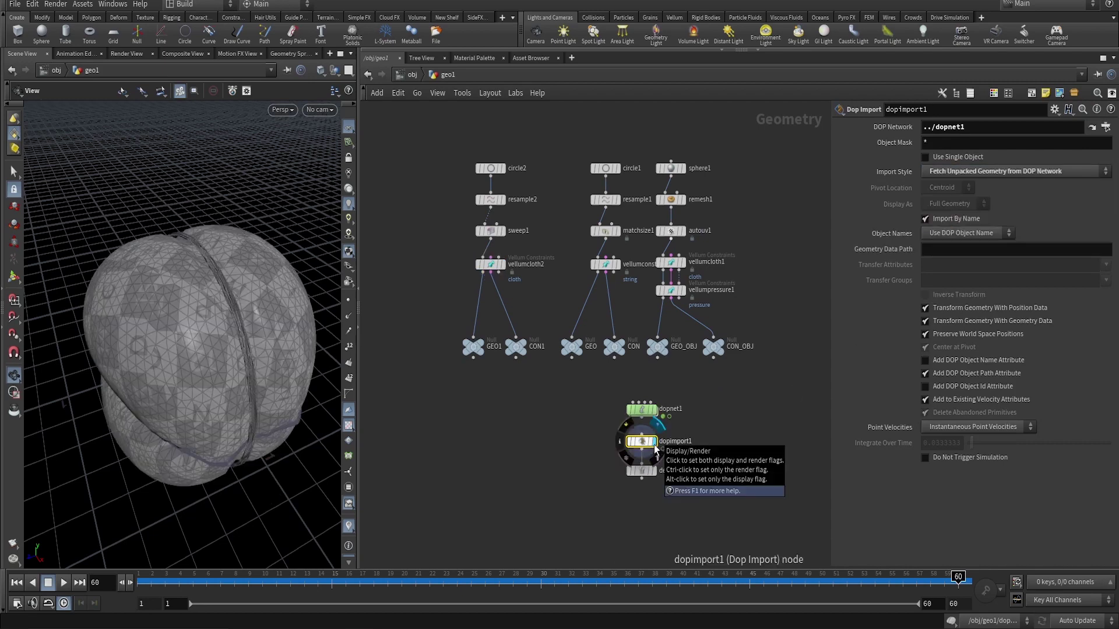
Set the Delete node to keep only the stream_CIRCL group, deleting non-selected points.
click(651, 471)
click(1091, 127)
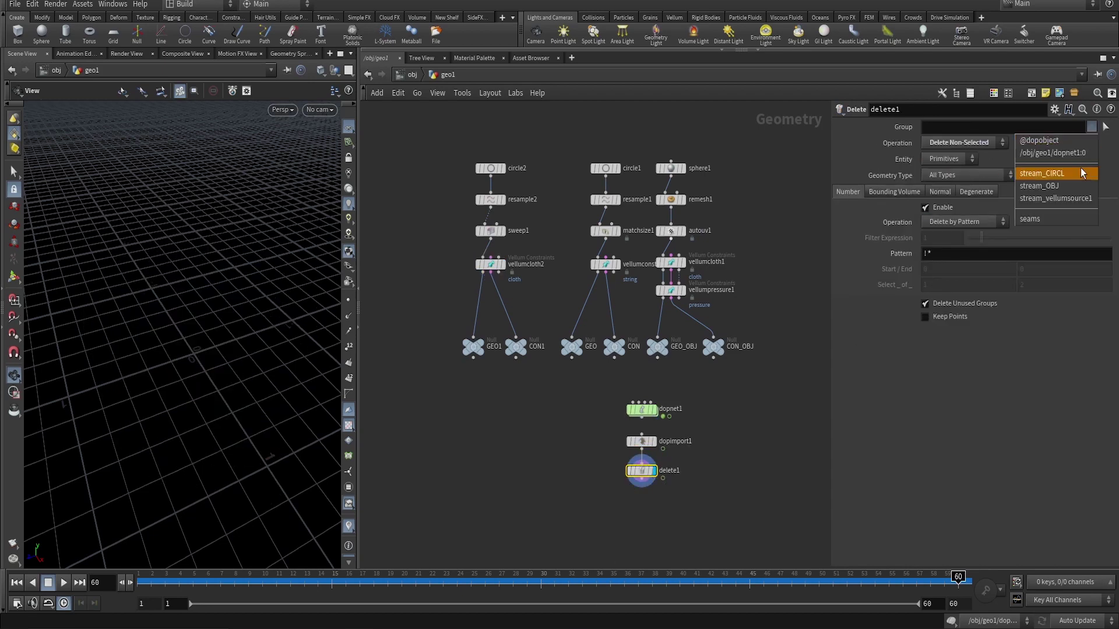
click(1042, 173)
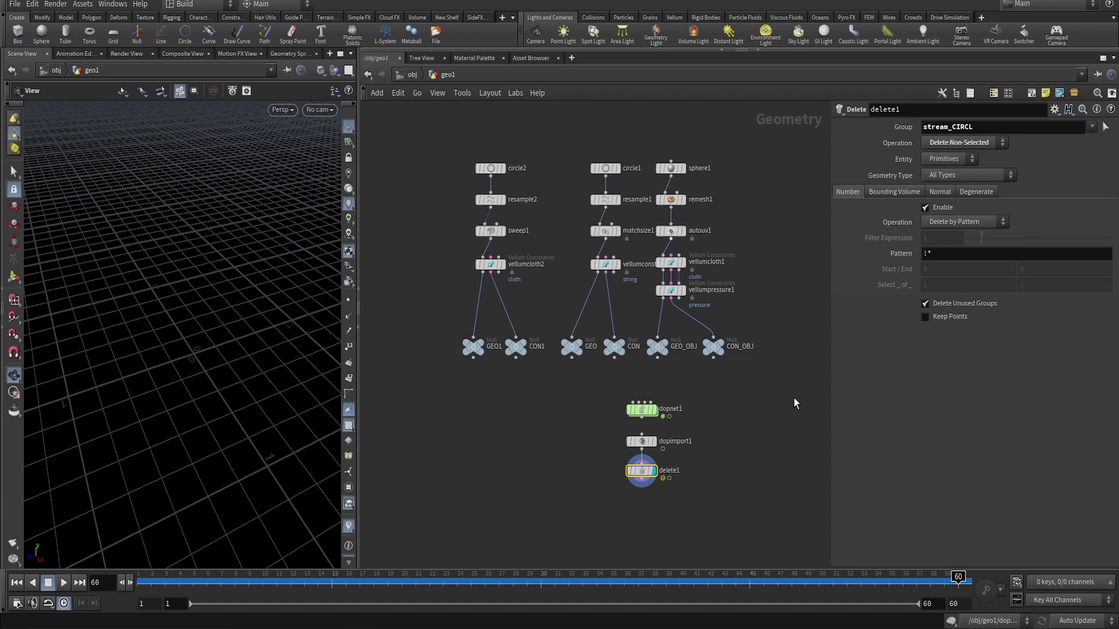
click(948, 159)
click(944, 172)
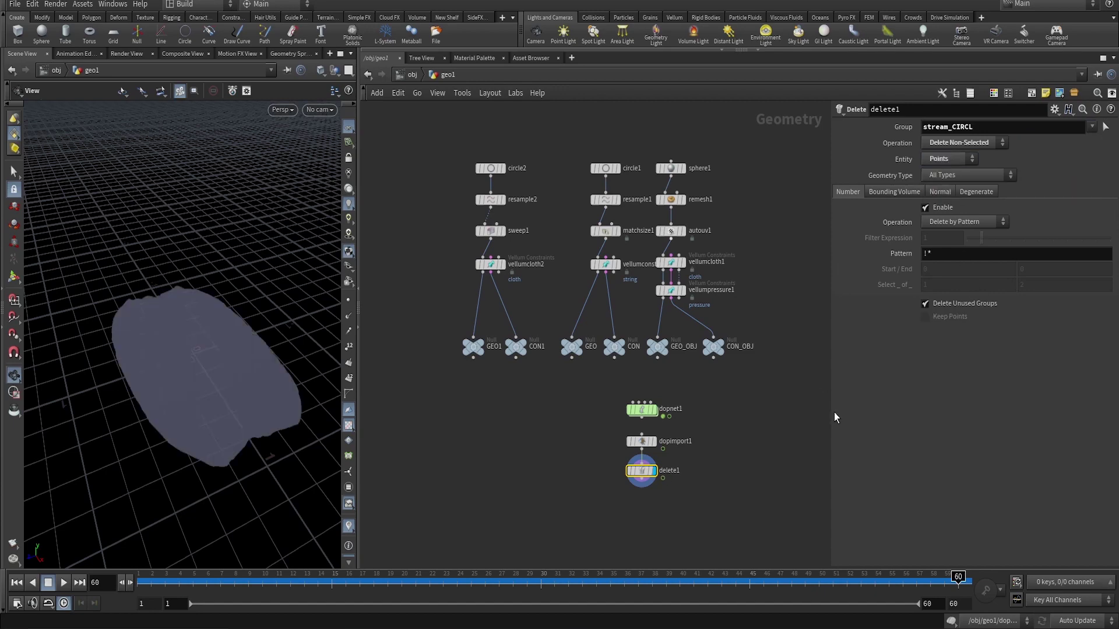
key(Tab)
text(pol)
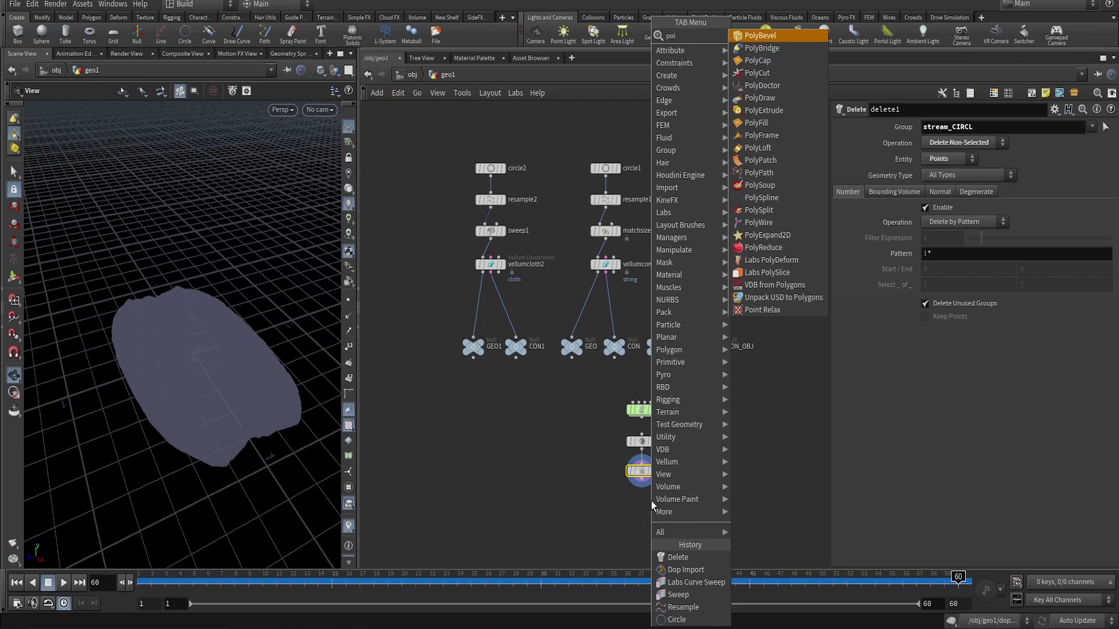
text(y)
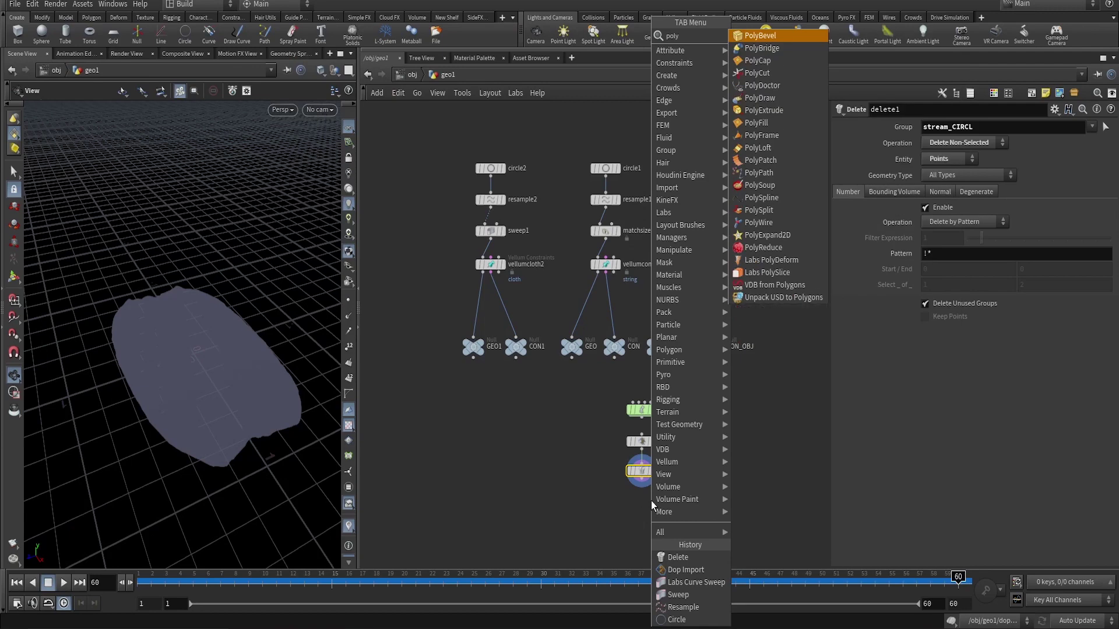
Add a PolyWire after delete1 with 10 divisions and 0.016 wire radius, then orbit to inspect.
click(758, 222)
click(641, 502)
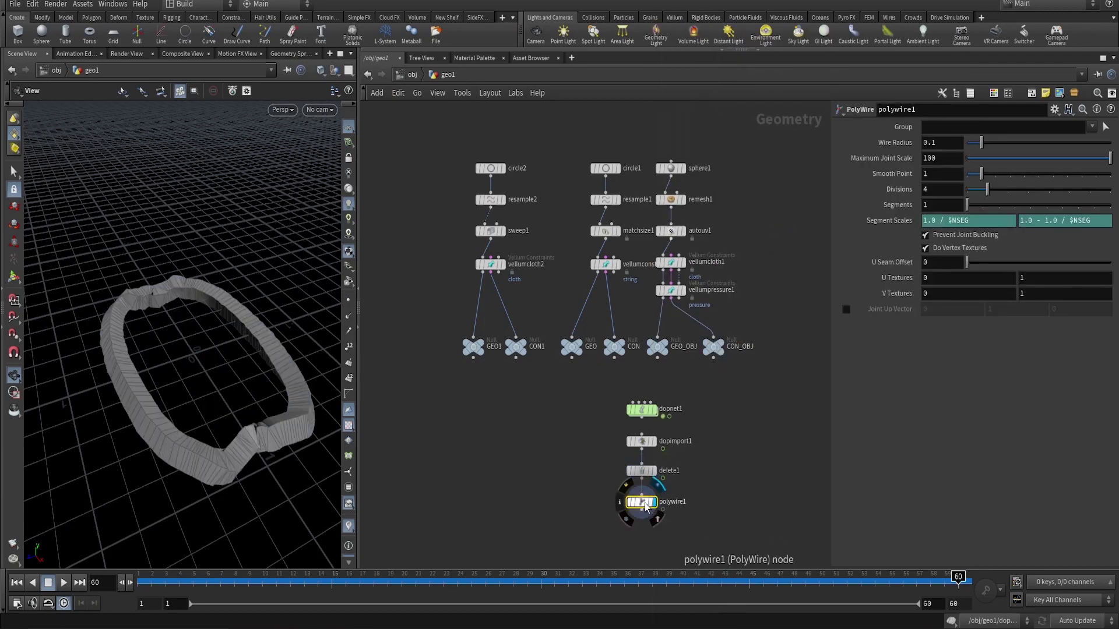
drag(1003, 197, 1109, 190)
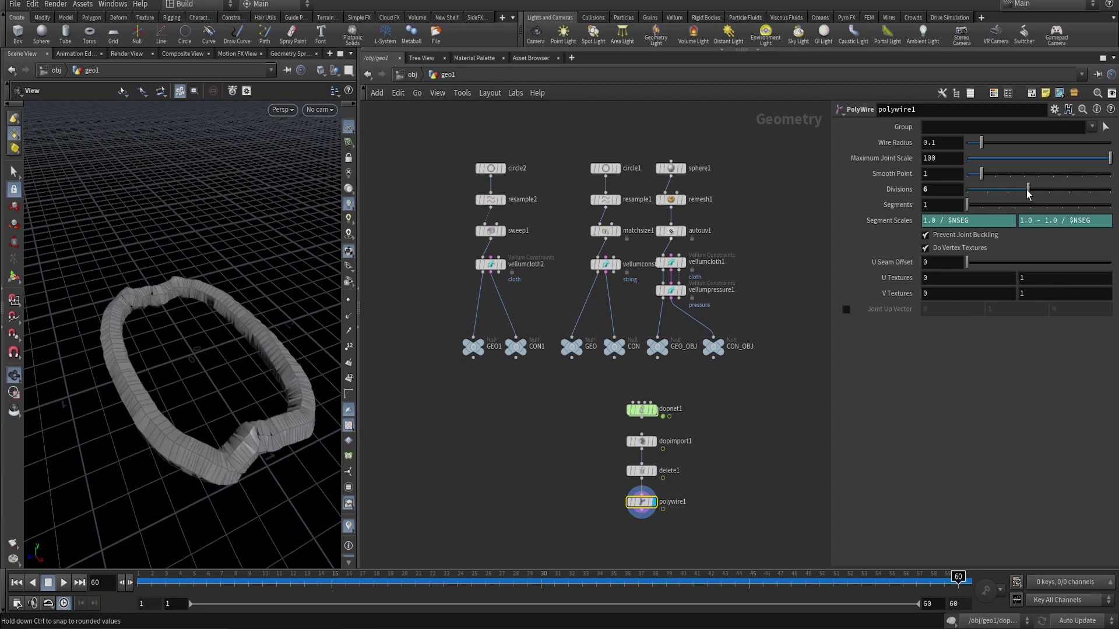
mouse_move(227, 385)
mouse_down()
mouse_move(269, 424)
mouse_move(273, 454)
mouse_up()
click(863, 578)
drag(862, 578, 143, 578)
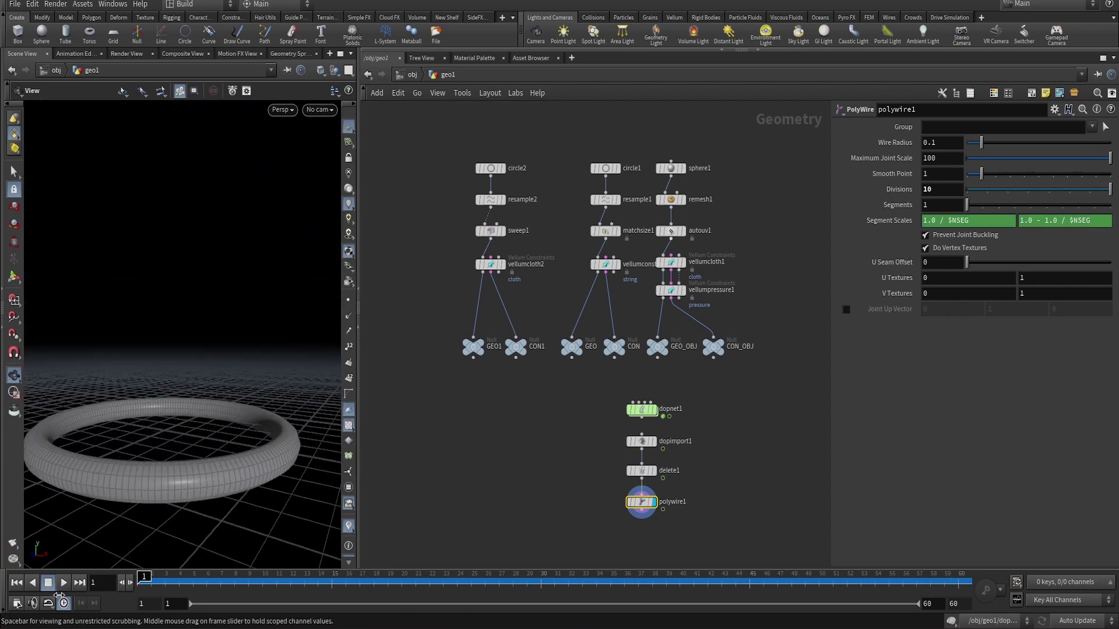
drag(981, 142, 970, 150)
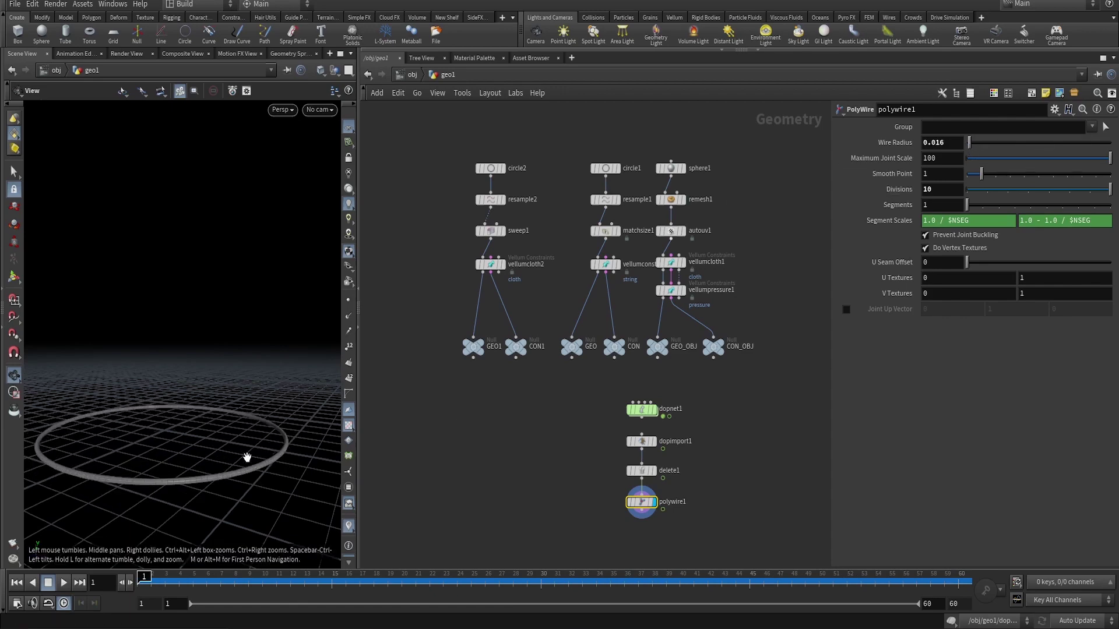
drag(247, 456, 222, 507)
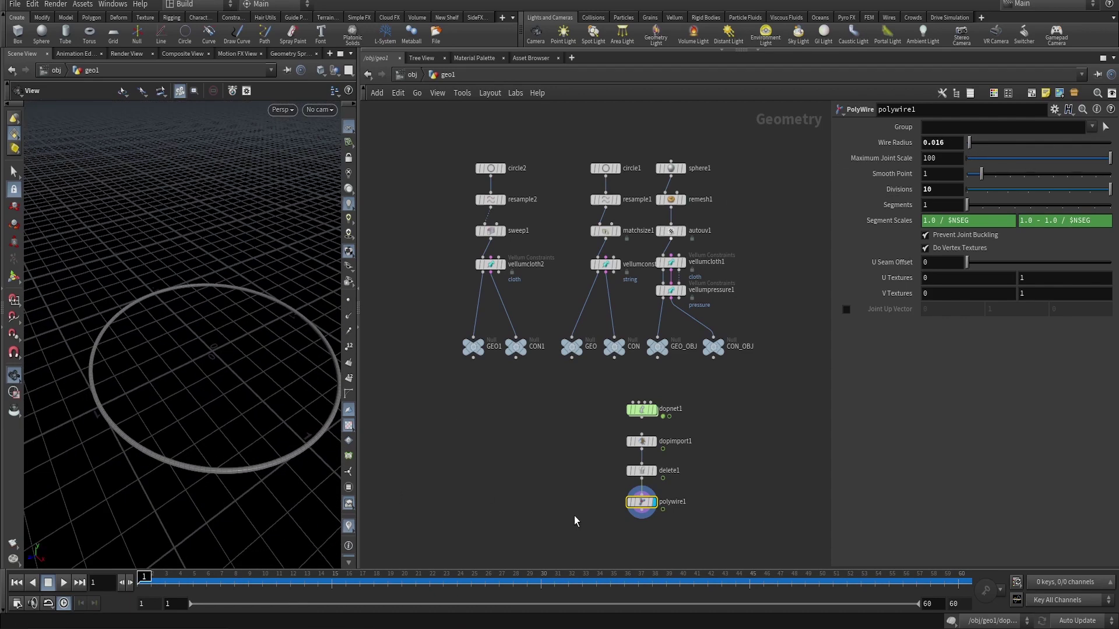